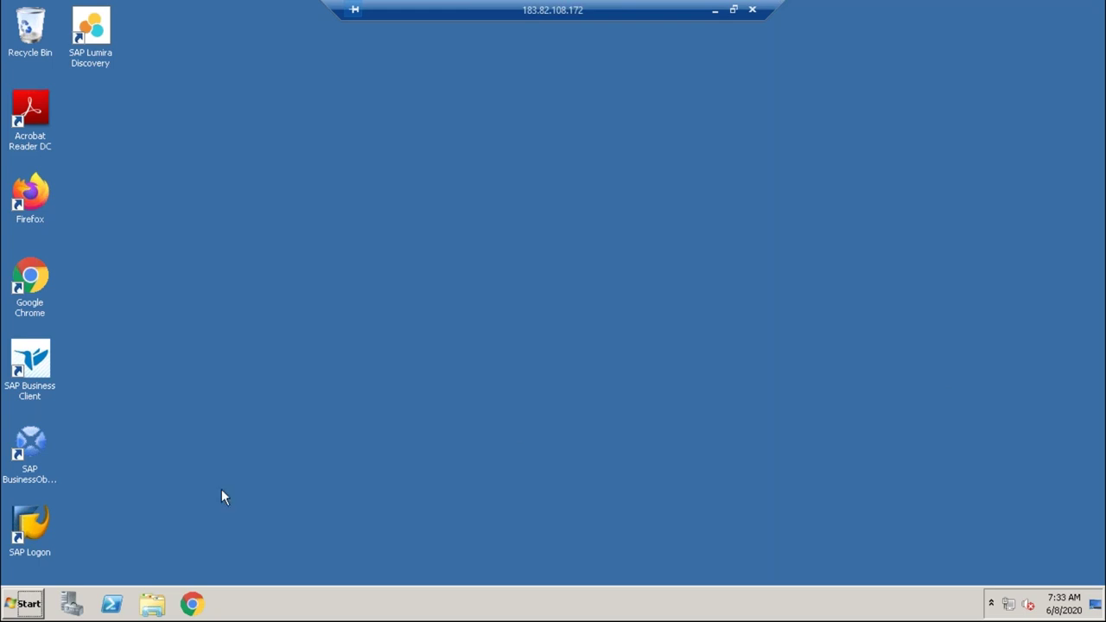
Launch SAP Logon and log on to the ecc system with the remembered user name.
{"action": "double_click", "coordinate": [45, 522]}
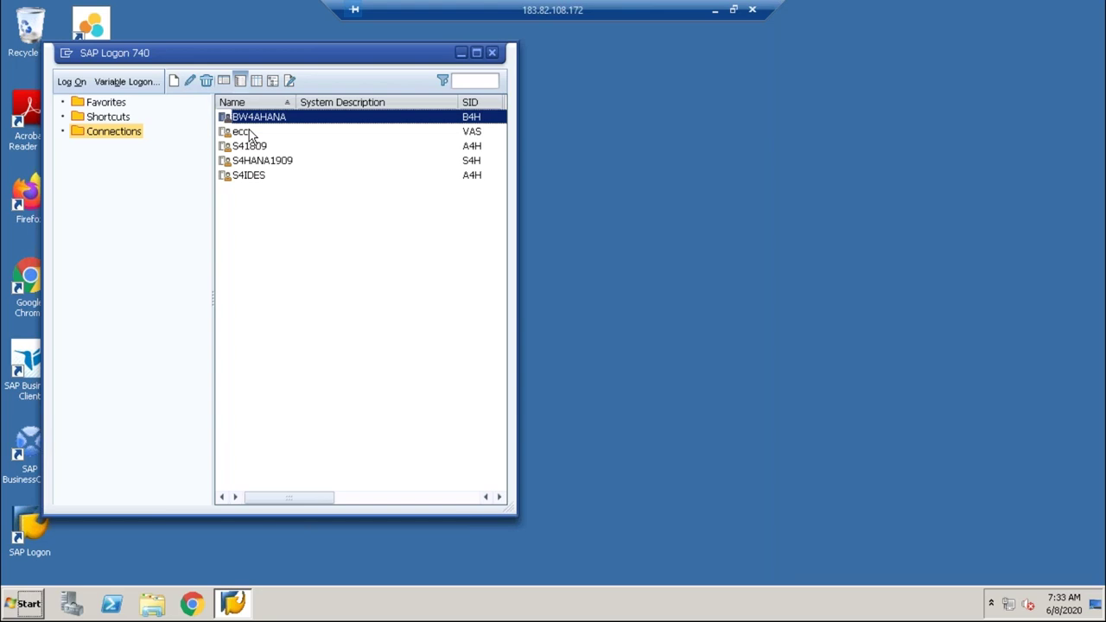
{"action": "left_click", "coordinate": [249, 136]}
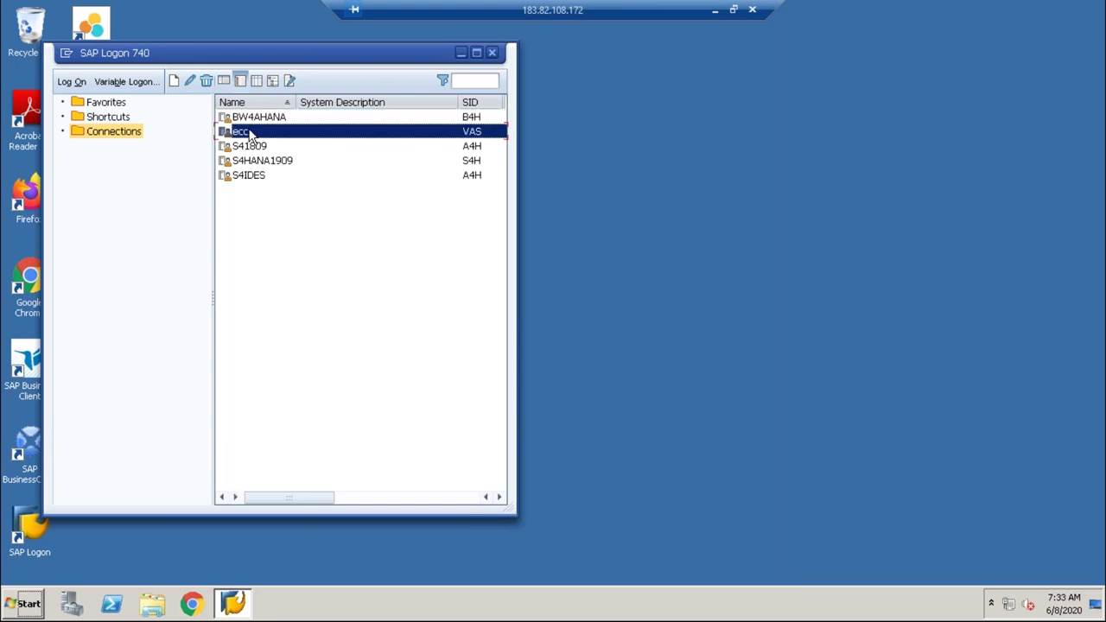
{"action": "double_click", "coordinate": [250, 136]}
{"action": "type", "text": "b"}
{"action": "key", "text": "Down"}
{"action": "key", "text": "Return"}
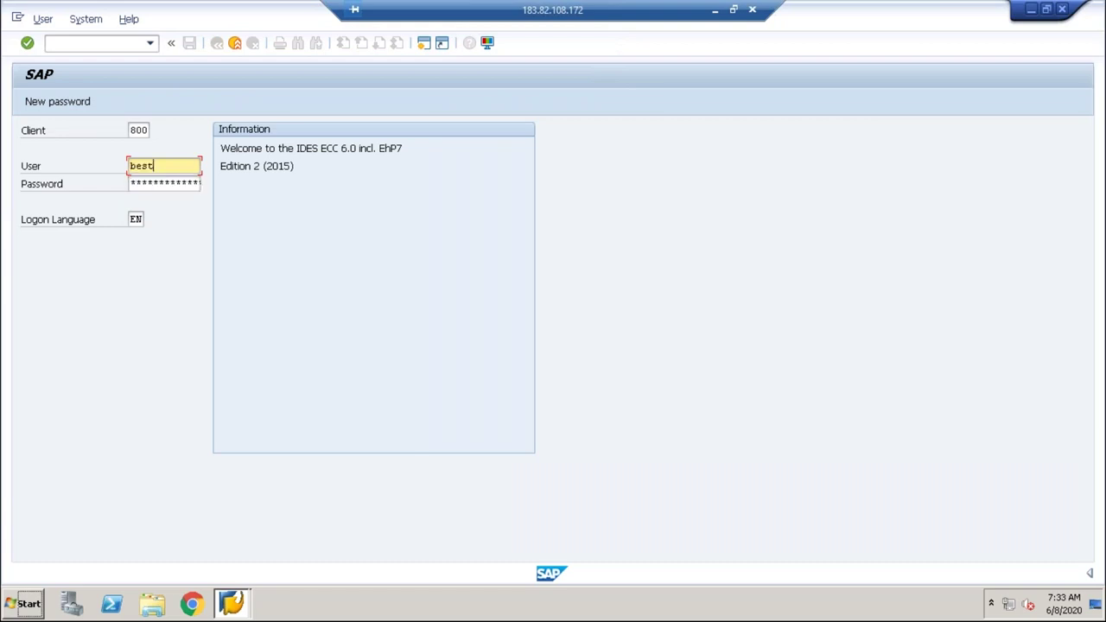
{"action": "key", "text": "Tab"}
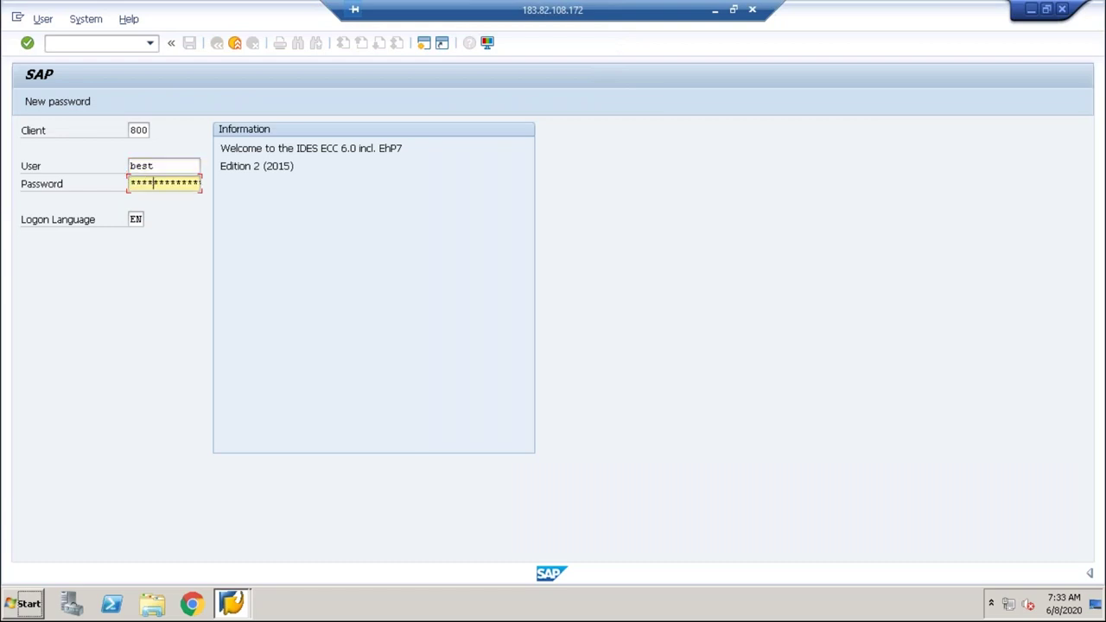
{"action": "key", "text": "Return"}
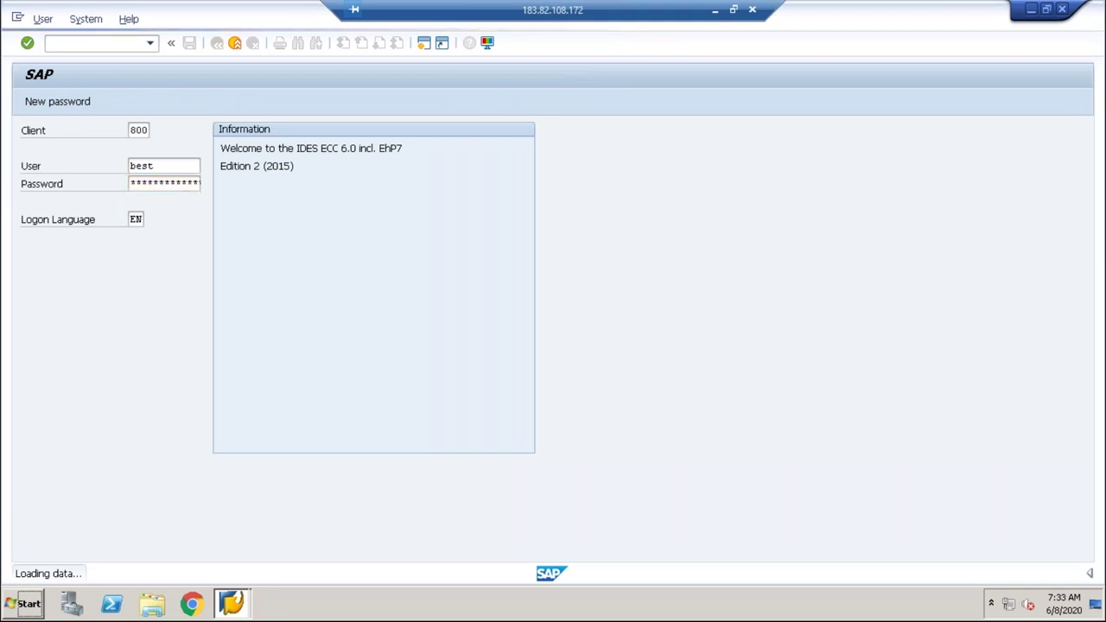
Check the database system entry under System > Status.
{"action": "left_click", "coordinate": [260, 19]}
{"action": "left_click", "coordinate": [278, 235]}
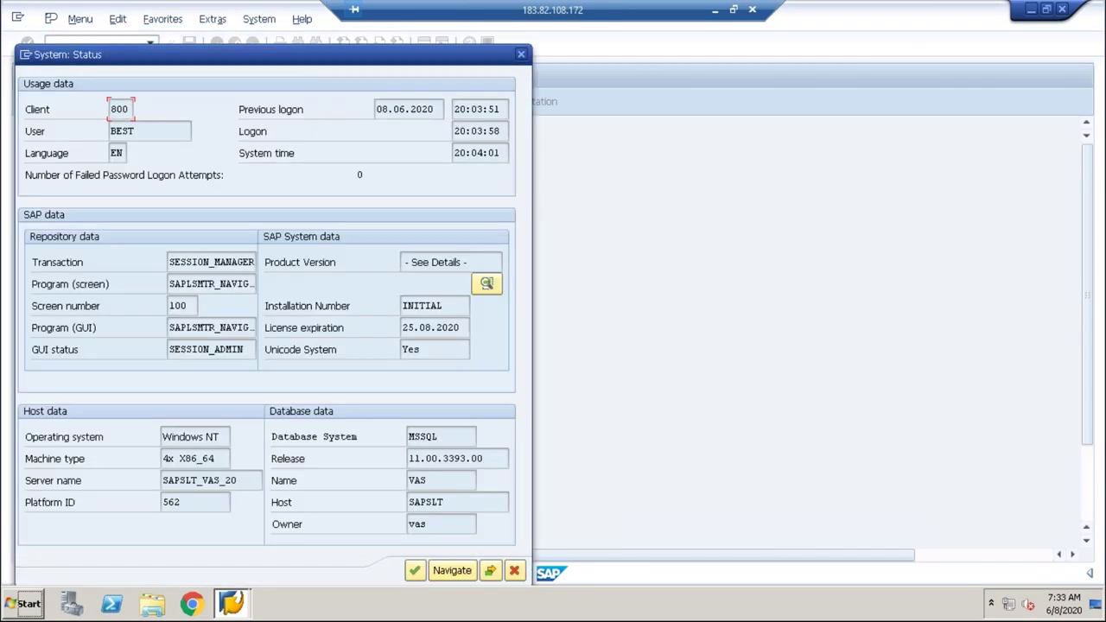
{"action": "left_click", "coordinate": [438, 437]}
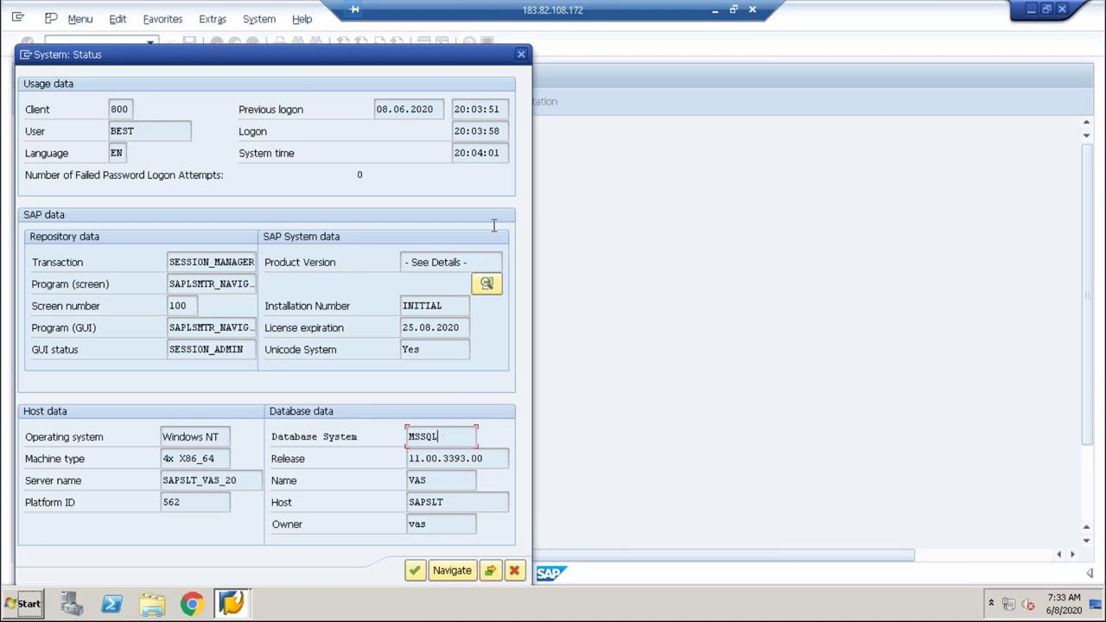
{"action": "left_click", "coordinate": [521, 55]}
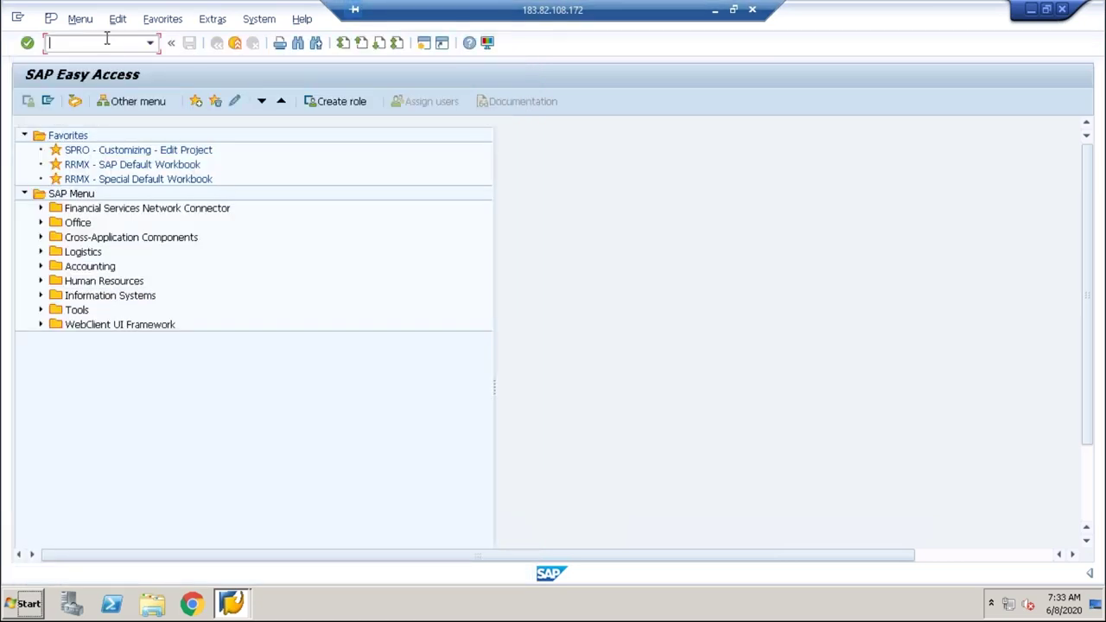
Run SE11 and enter zjh12 as the database table name.
{"action": "type", "text": "se11"}
{"action": "key", "text": "Return"}
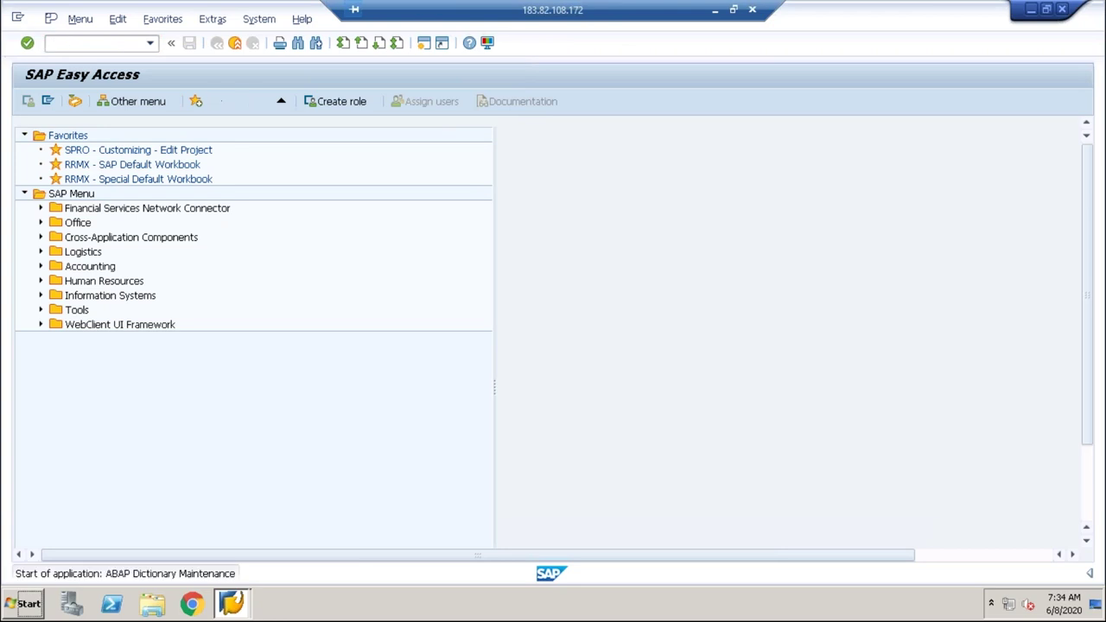
{"action": "type", "text": "zjh12"}
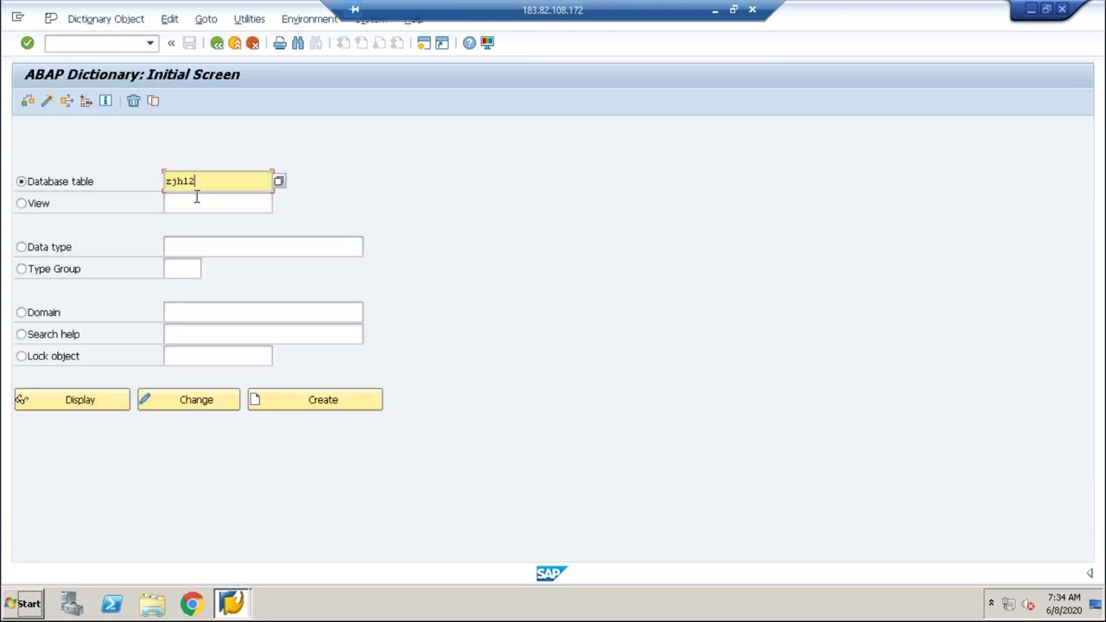
Create ZJH12 with description 'jh data', delivery class A, then request Technical Settings.
{"action": "left_click", "coordinate": [365, 406]}
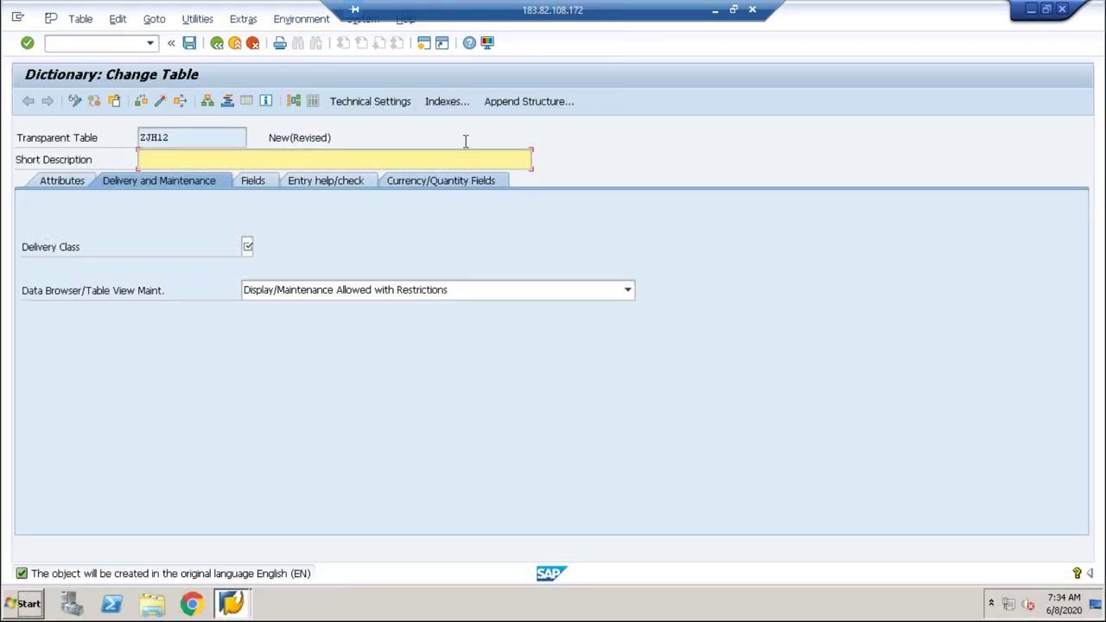
{"action": "type", "text": "jh data"}
{"action": "left_click", "coordinate": [246, 247]}
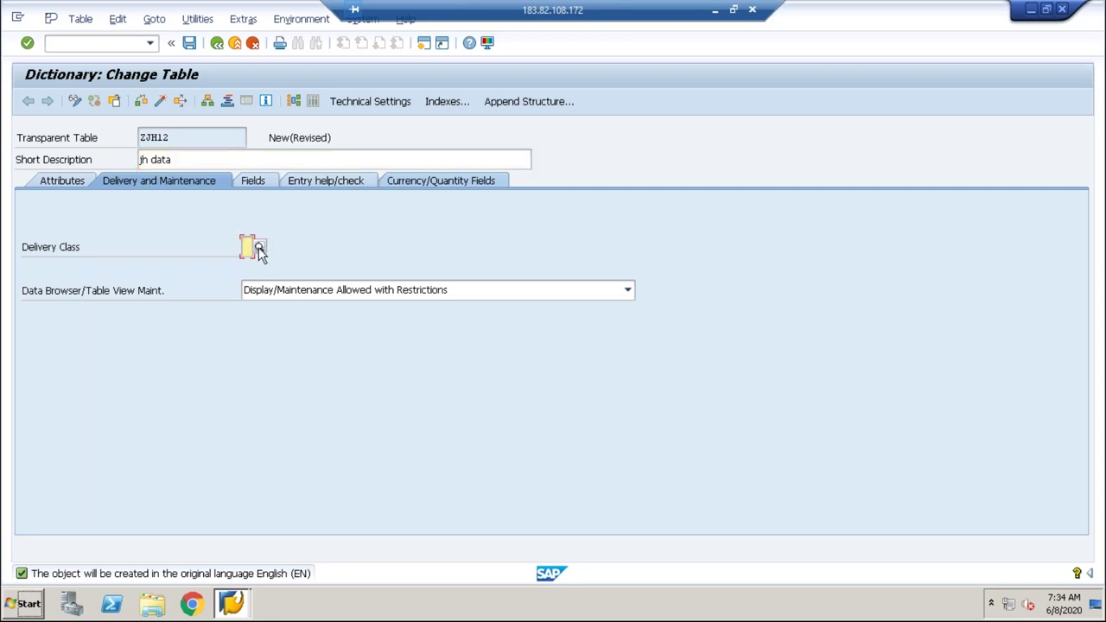
{"action": "left_click", "coordinate": [259, 248]}
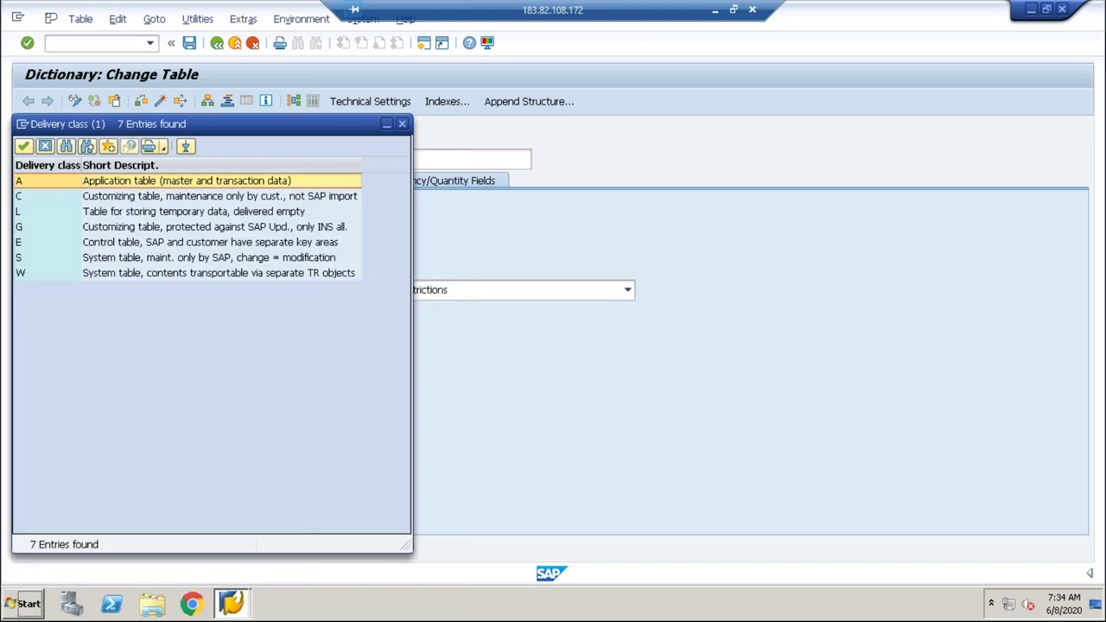
{"action": "double_click", "coordinate": [170, 185]}
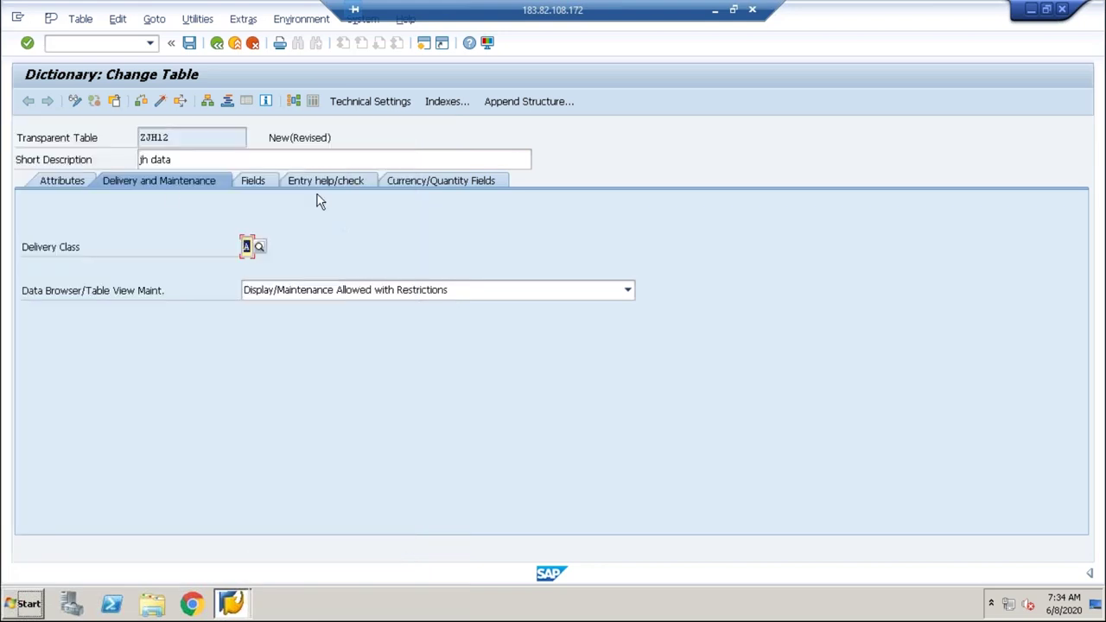
{"action": "left_click", "coordinate": [254, 179]}
{"action": "left_click", "coordinate": [396, 103]}
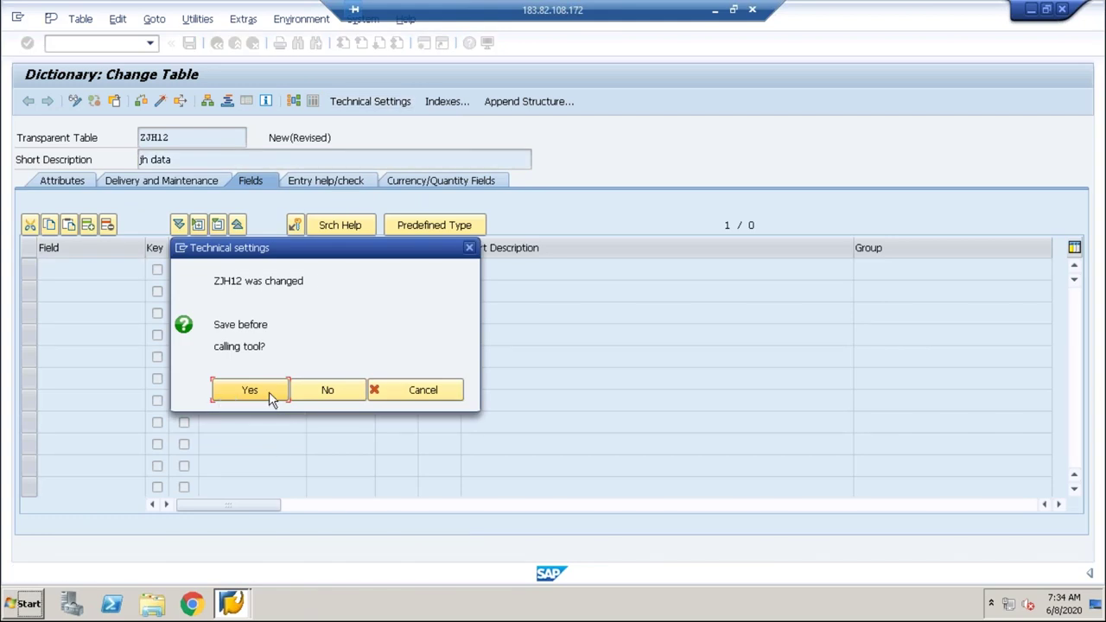
Save ZJH12 as a local object and set data class APPL0.
{"action": "left_click", "coordinate": [269, 392]}
{"action": "left_click", "coordinate": [358, 444]}
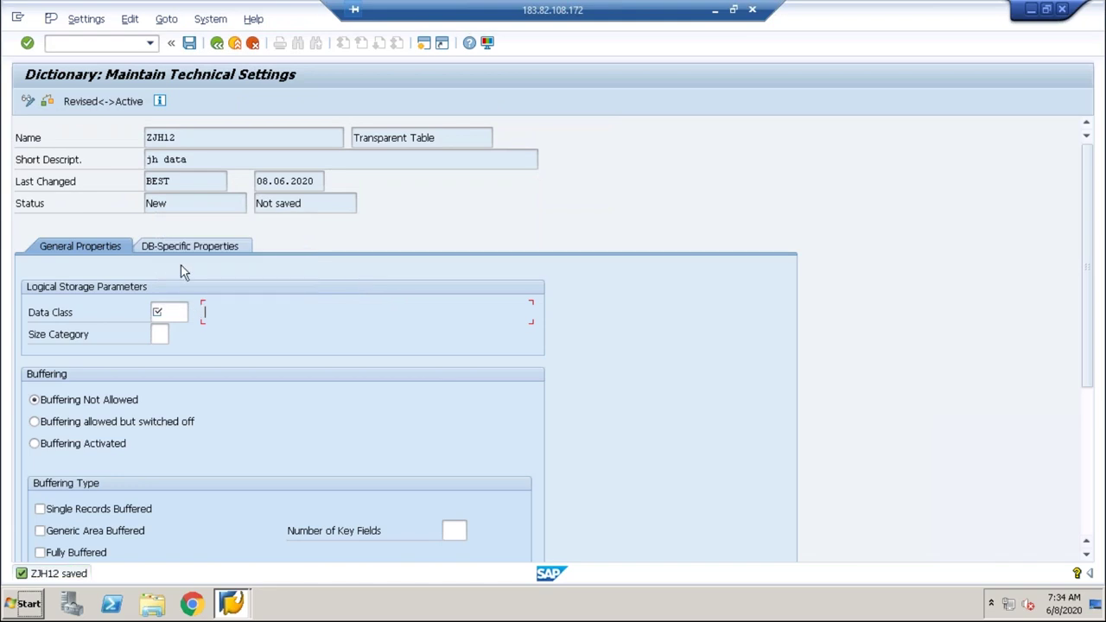
{"action": "left_click", "coordinate": [205, 250]}
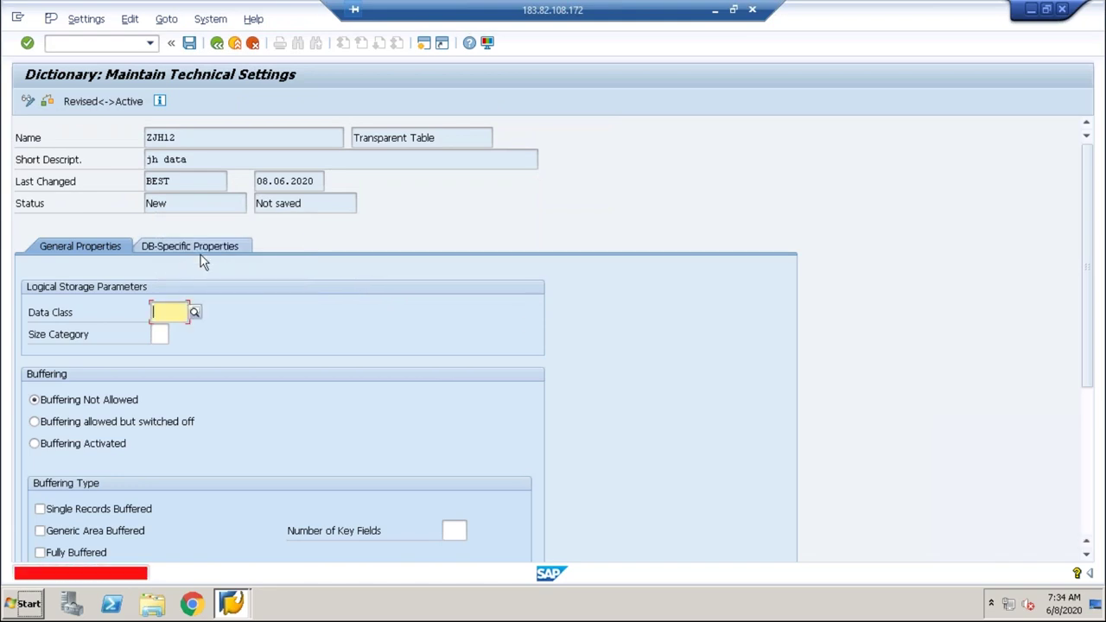
{"action": "left_click", "coordinate": [195, 313]}
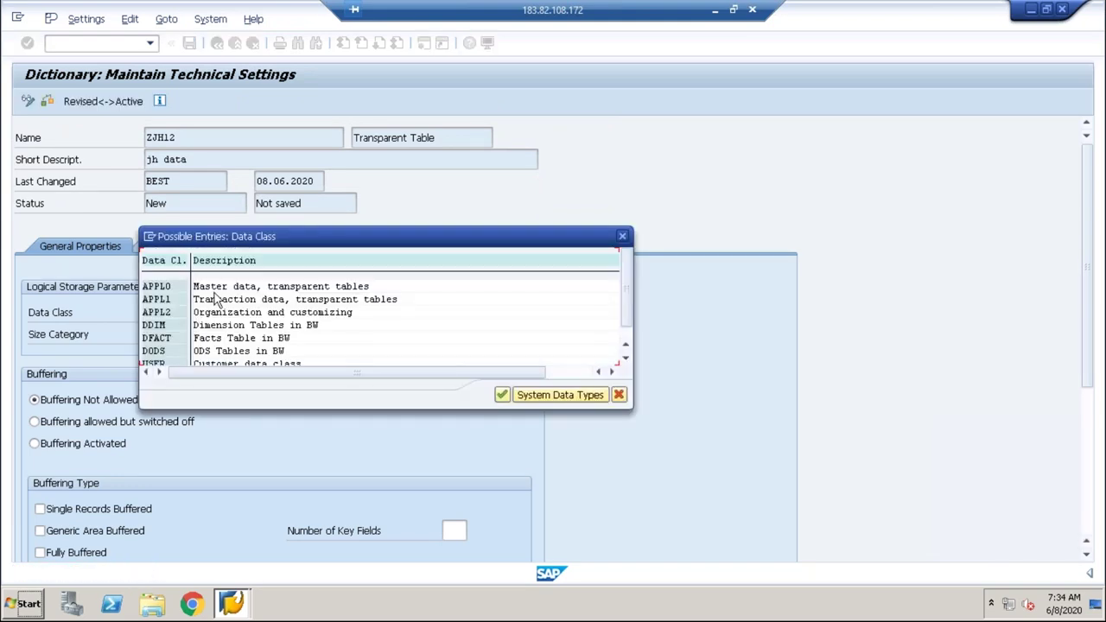
{"action": "double_click", "coordinate": [220, 286]}
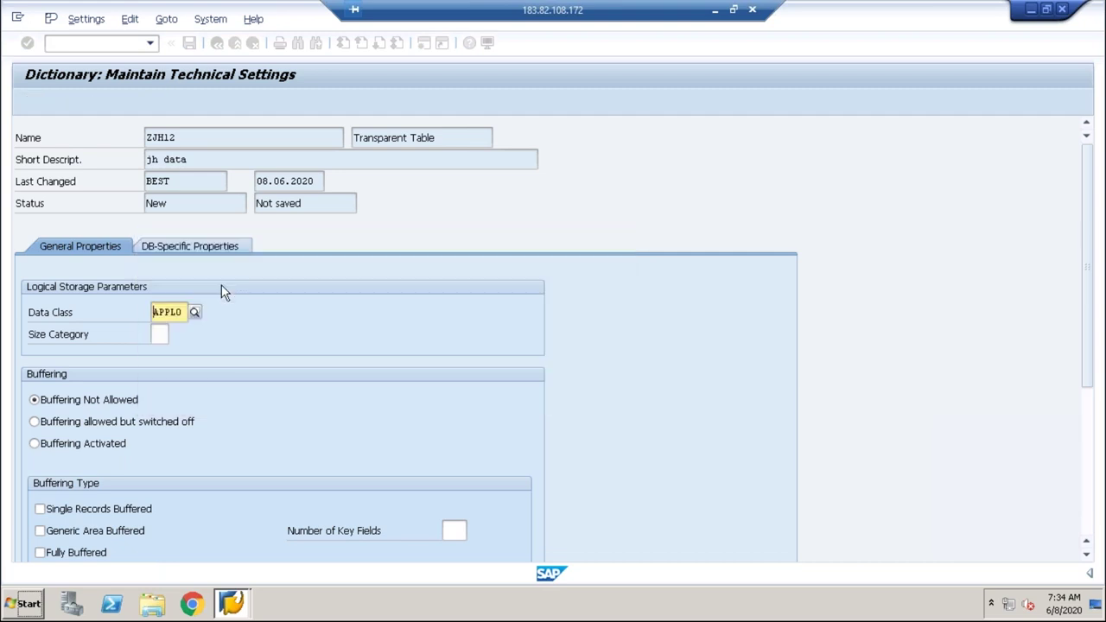
Bring up the DB-specific storage type options for ZJH12's technical settings.
{"action": "left_click", "coordinate": [162, 336]}
{"action": "left_click", "coordinate": [174, 336]}
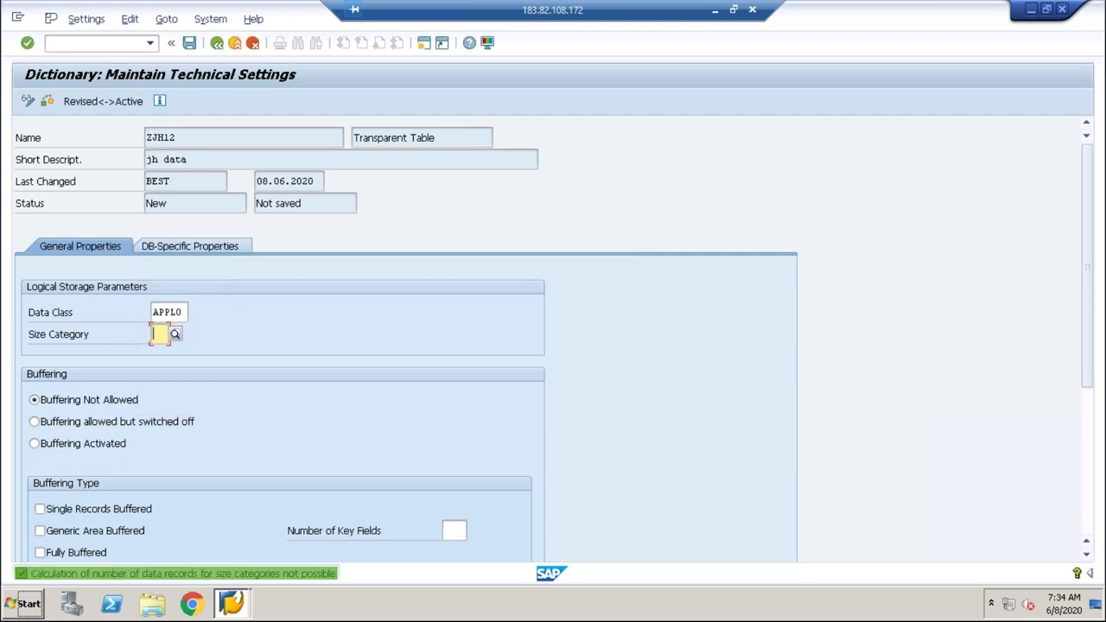
{"action": "left_click", "coordinate": [200, 248]}
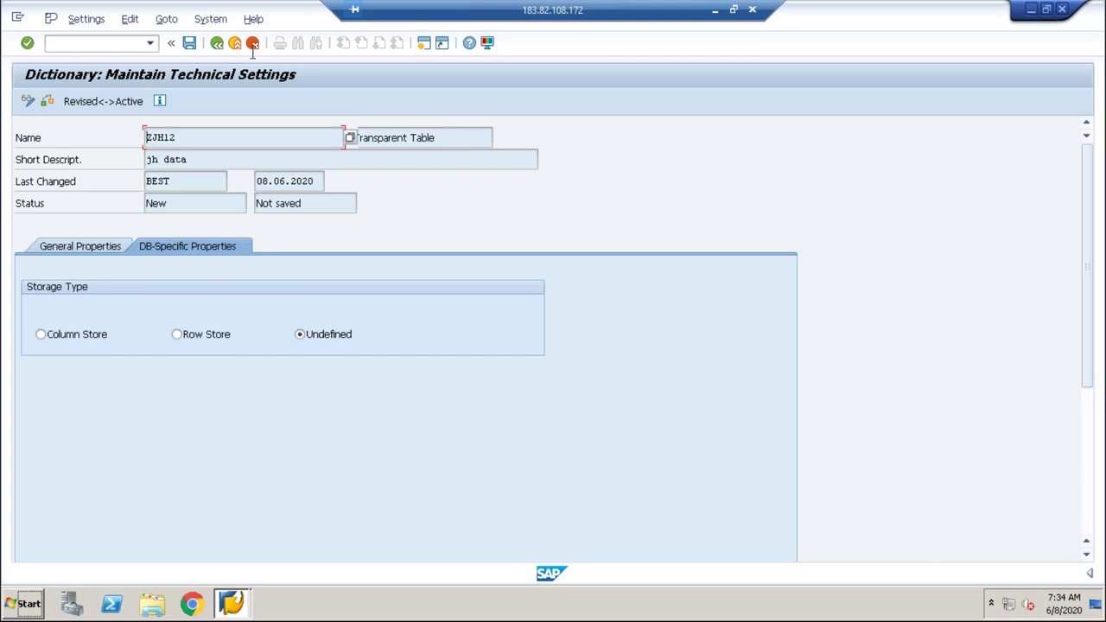
{"action": "double_click", "coordinate": [303, 20]}
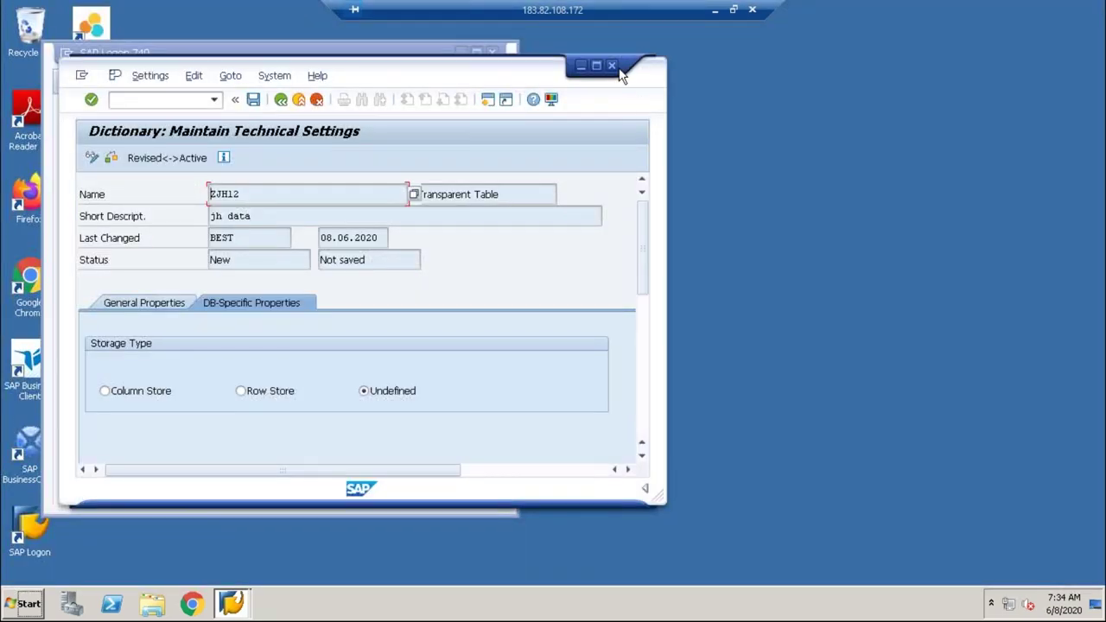
Log off ecc and log on to S4IDES client 400 with the remembered user name.
{"action": "left_click", "coordinate": [611, 65]}
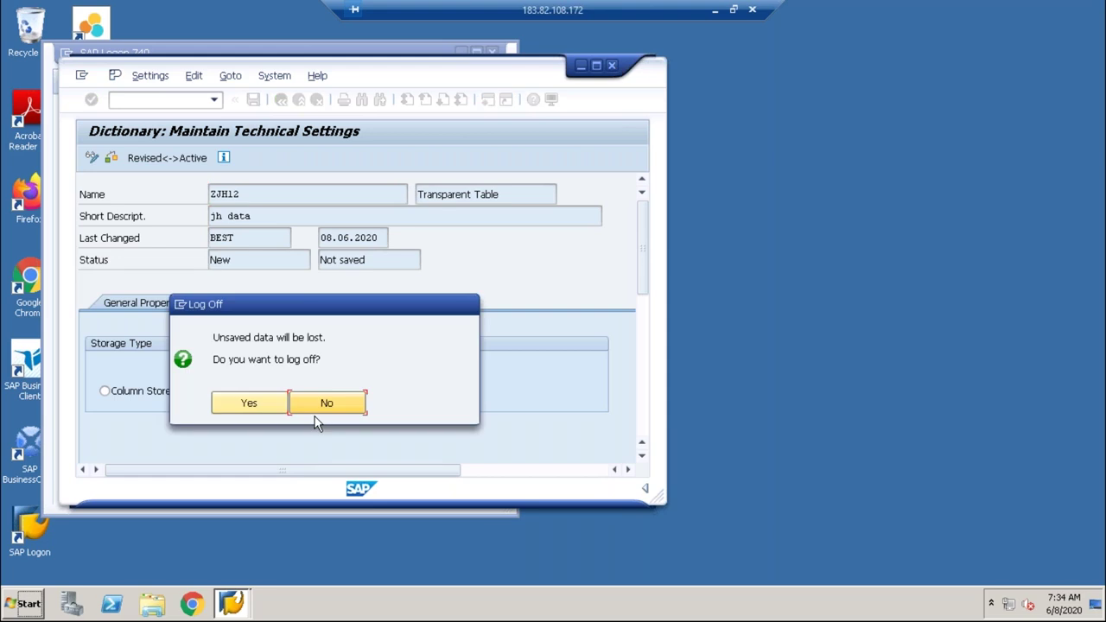
{"action": "left_click", "coordinate": [242, 410]}
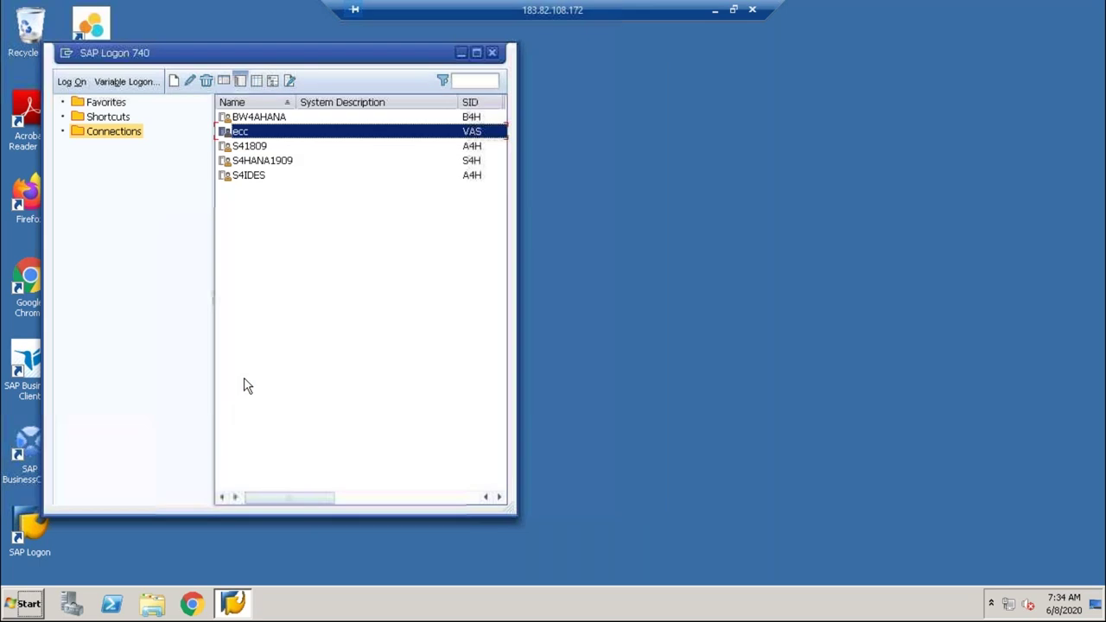
{"action": "double_click", "coordinate": [248, 175]}
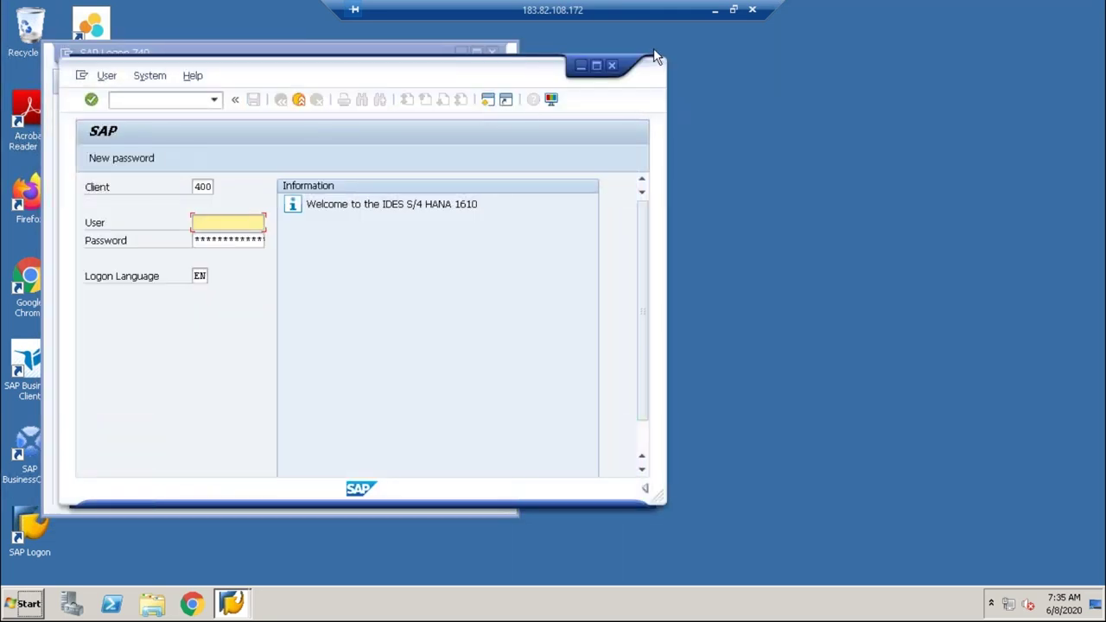
{"action": "left_click", "coordinate": [596, 65]}
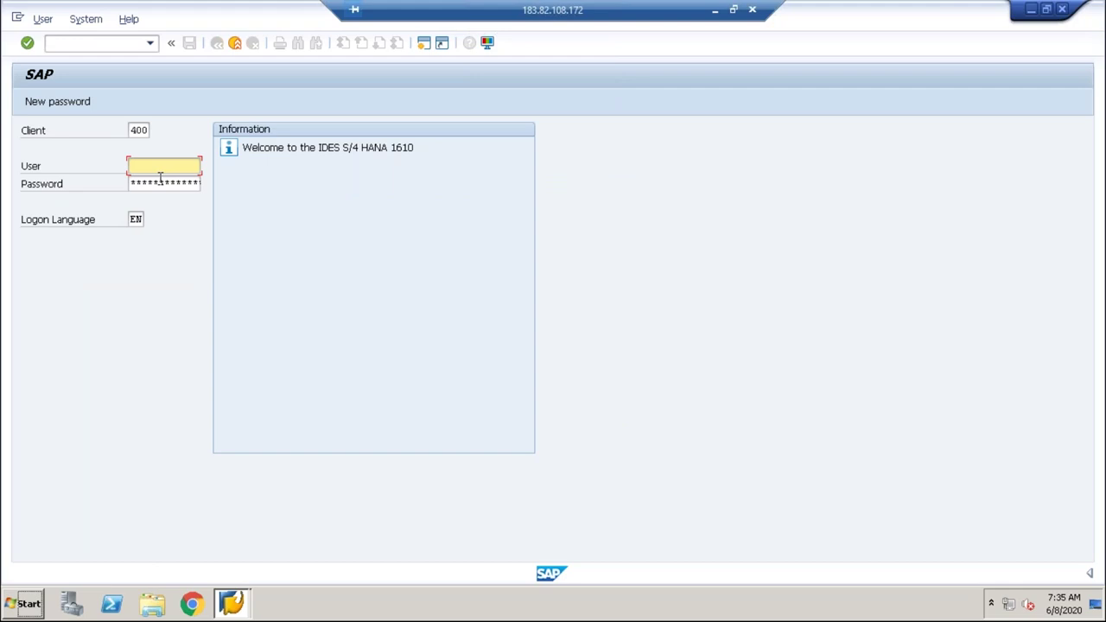
{"action": "left_click", "coordinate": [159, 166]}
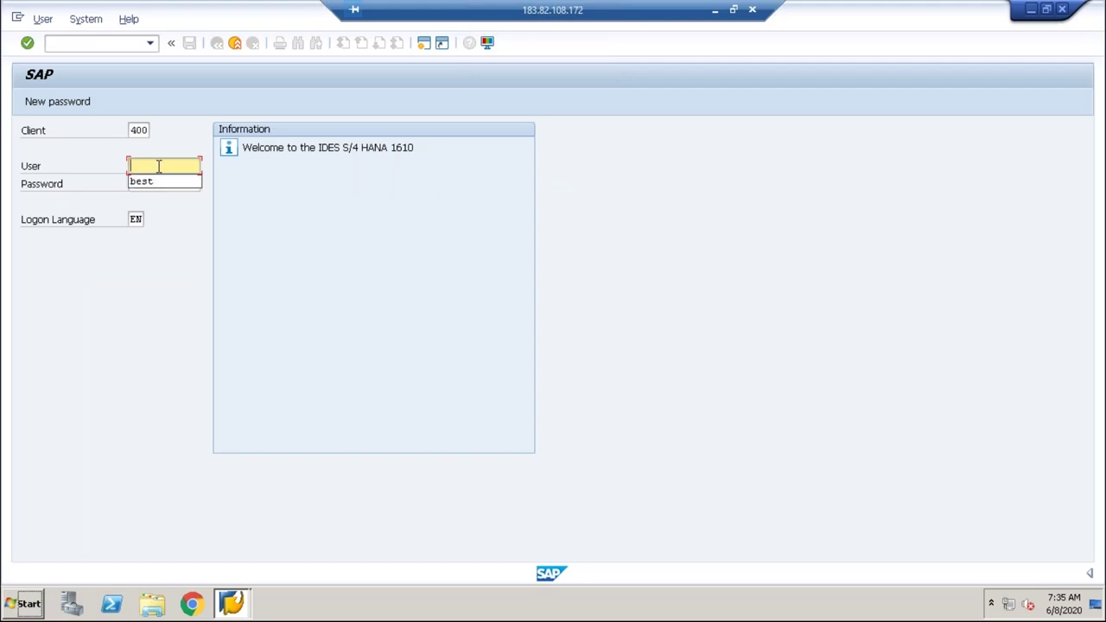
{"action": "key", "text": "Down"}
{"action": "key", "text": "Return"}
{"action": "key", "text": "Tab"}
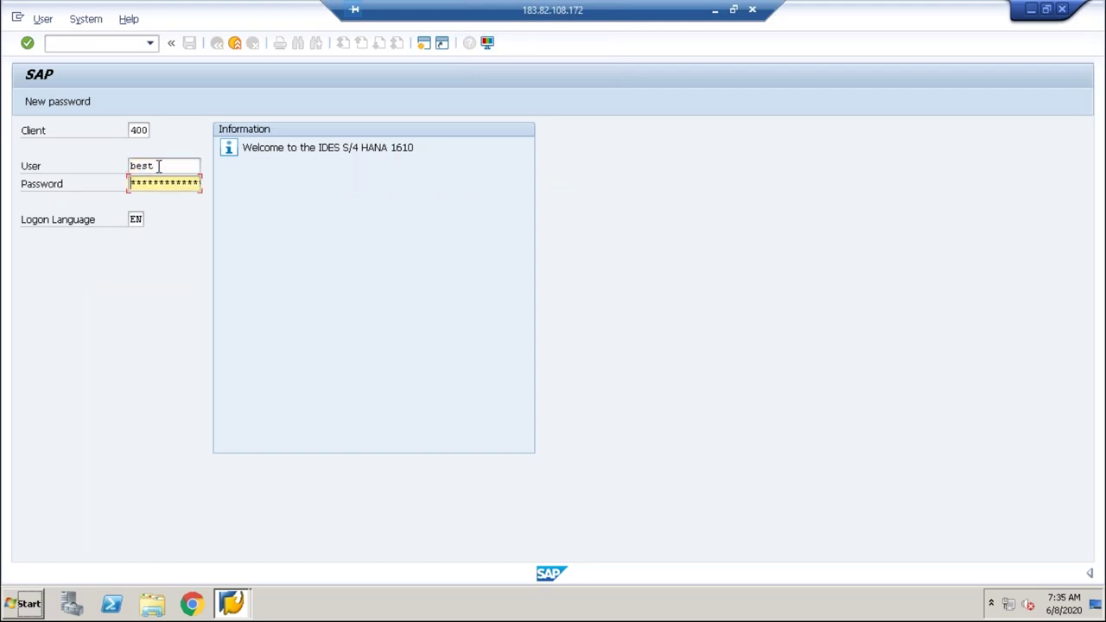
{"action": "key", "text": "Return"}
Run SE11 and enter zjh1234 as the database table name.
{"action": "type", "text": "se11"}
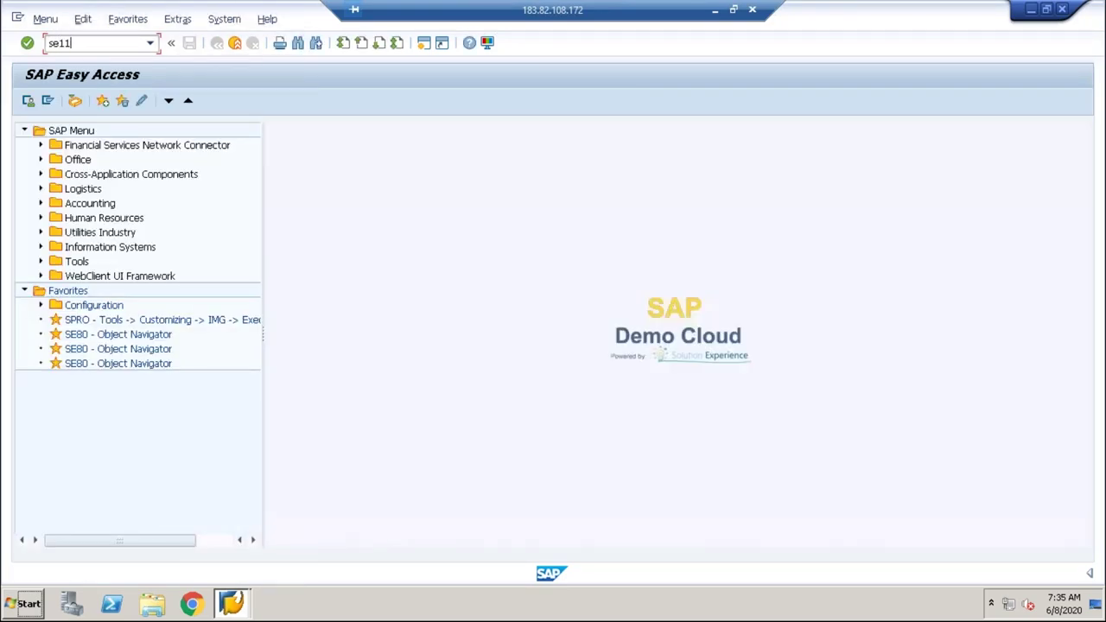
{"action": "key", "text": "Return"}
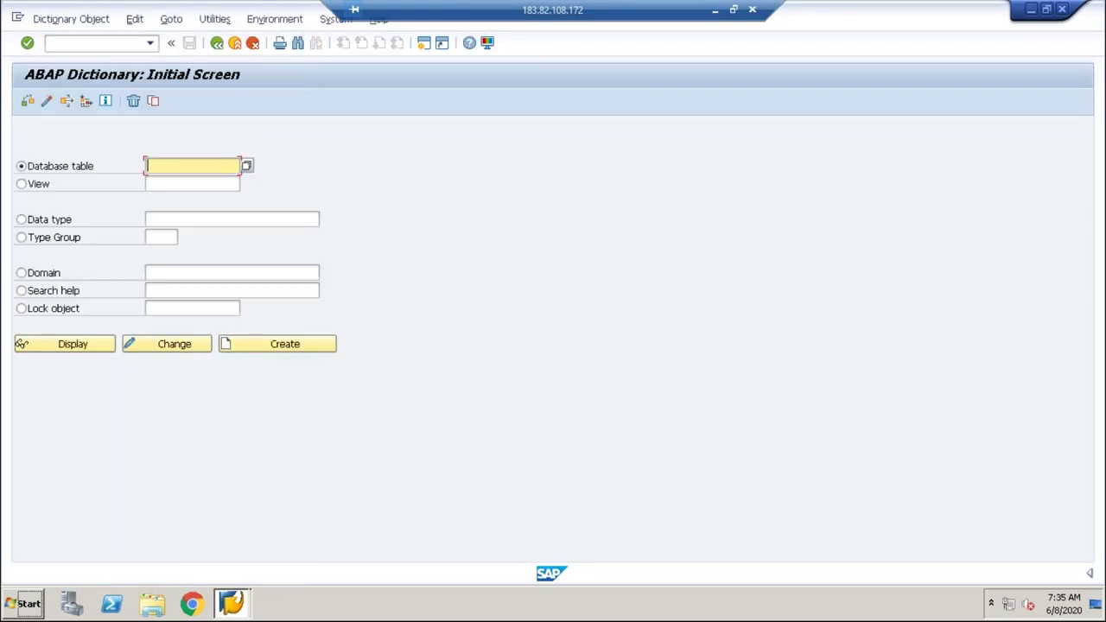
{"action": "type", "text": "zjh1"}
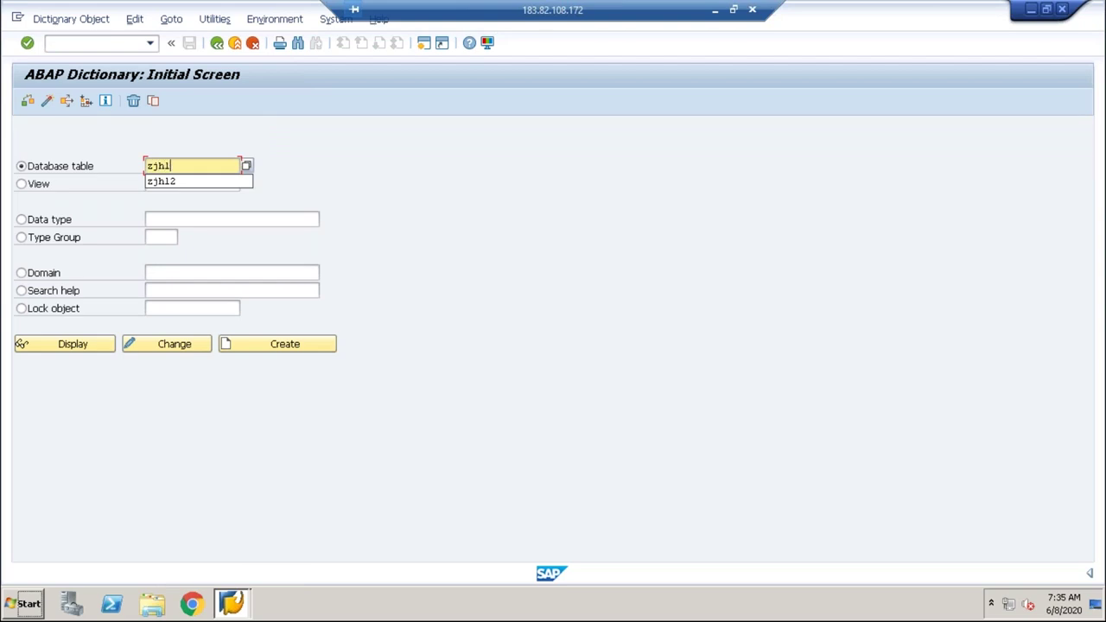
{"action": "type", "text": "234"}
Create table ZJH1234 with short description 'dfd' and delivery class A.
{"action": "left_click", "coordinate": [333, 349]}
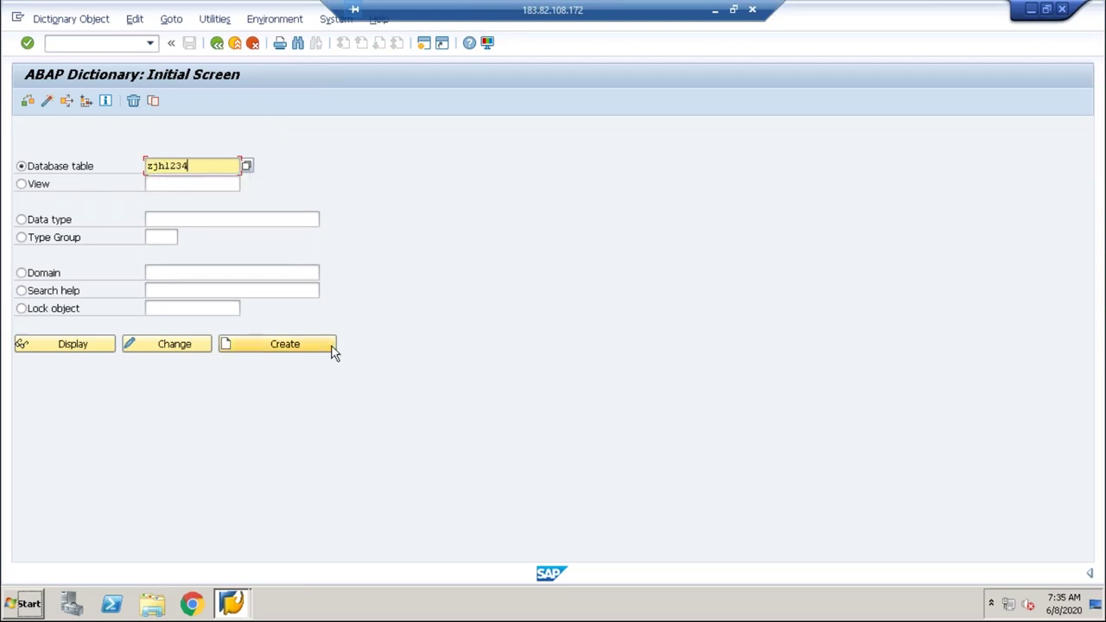
{"action": "type", "text": "dfd"}
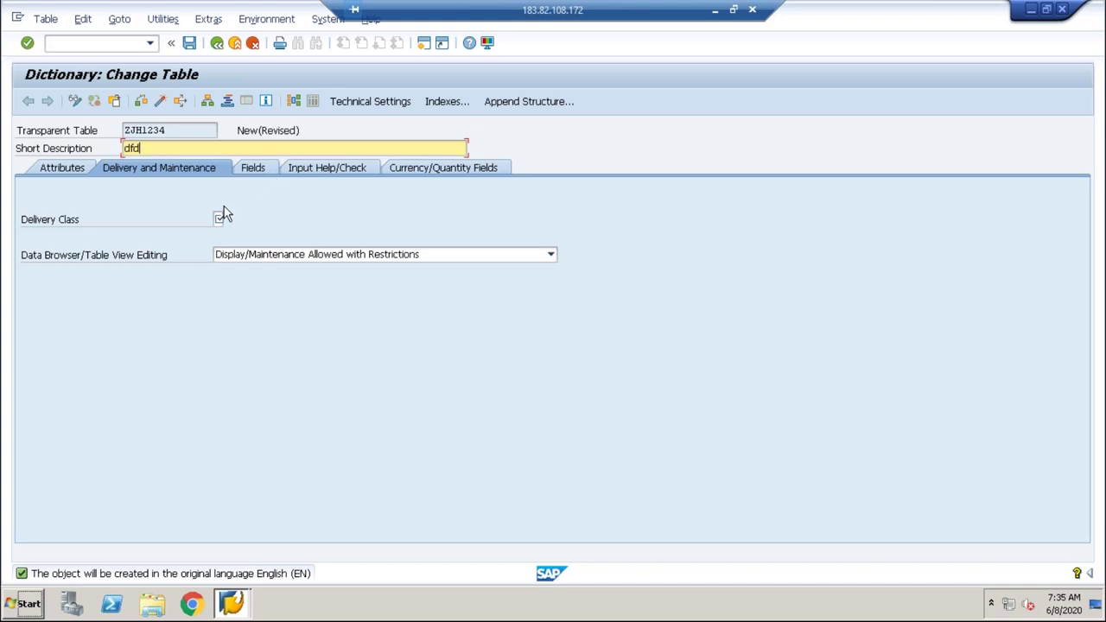
{"action": "left_click", "coordinate": [219, 220]}
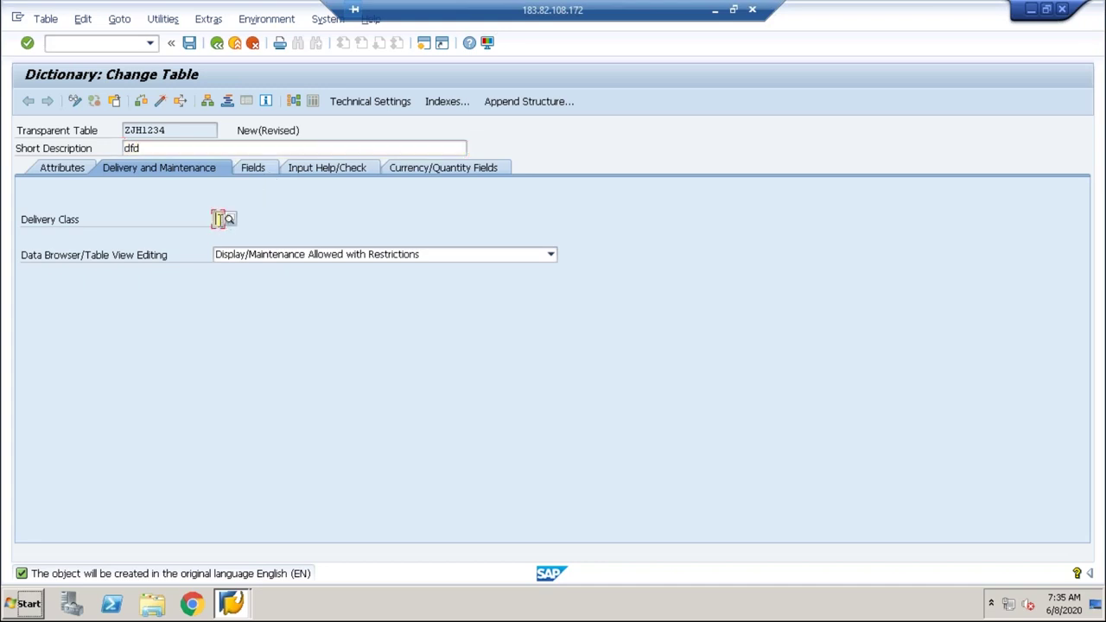
{"action": "left_click", "coordinate": [228, 220]}
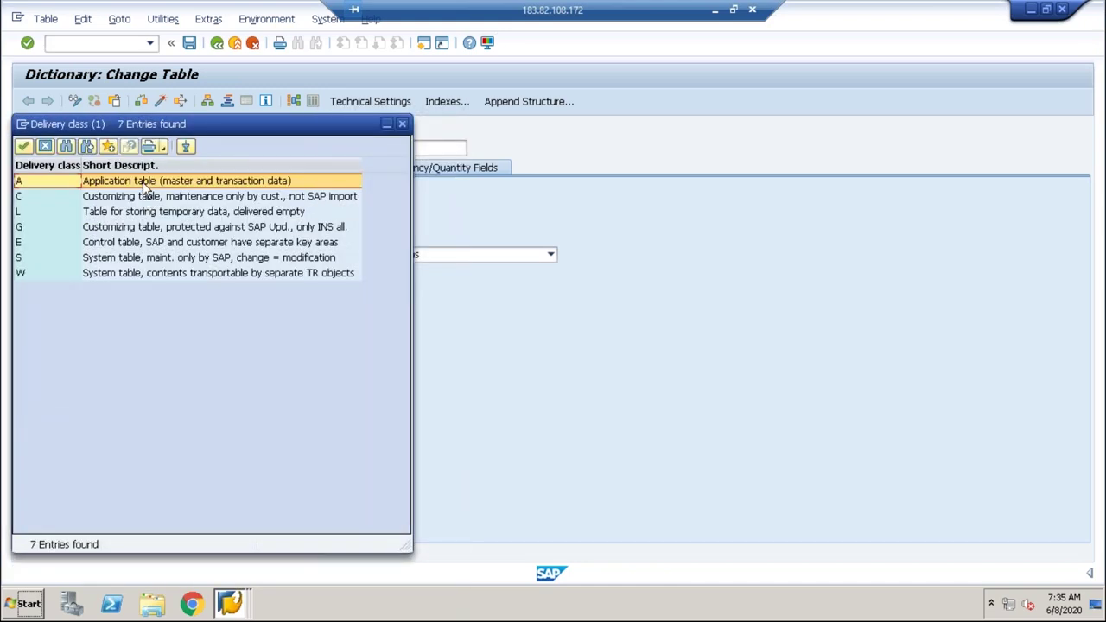
{"action": "double_click", "coordinate": [147, 182]}
Request ZJH1234's technical settings and agree to save the table first.
{"action": "left_click", "coordinate": [259, 168]}
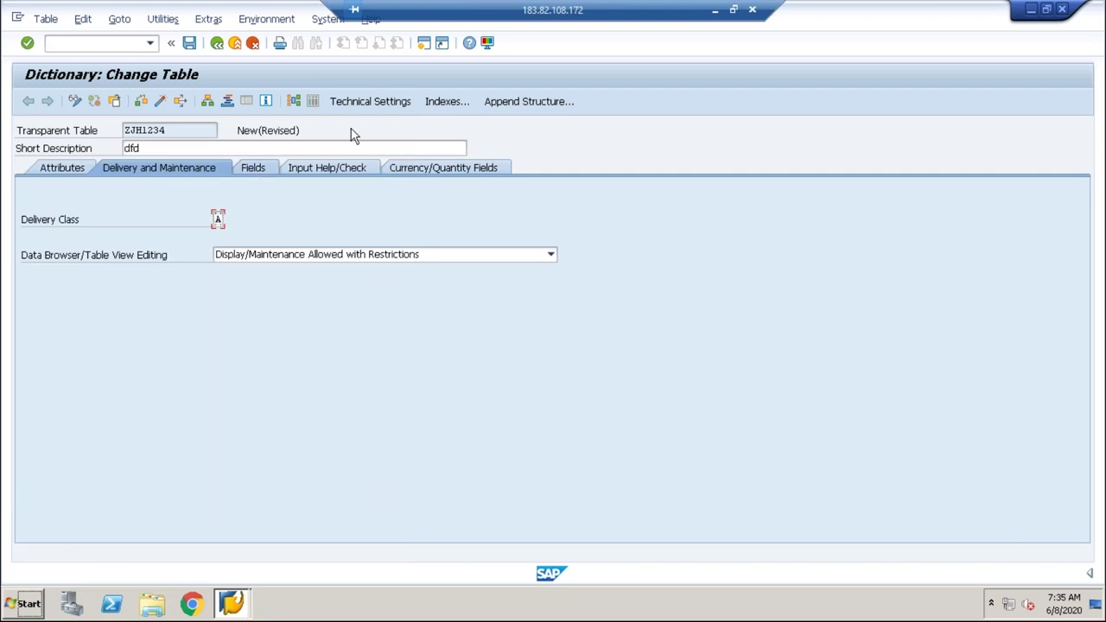
{"action": "left_click", "coordinate": [372, 116]}
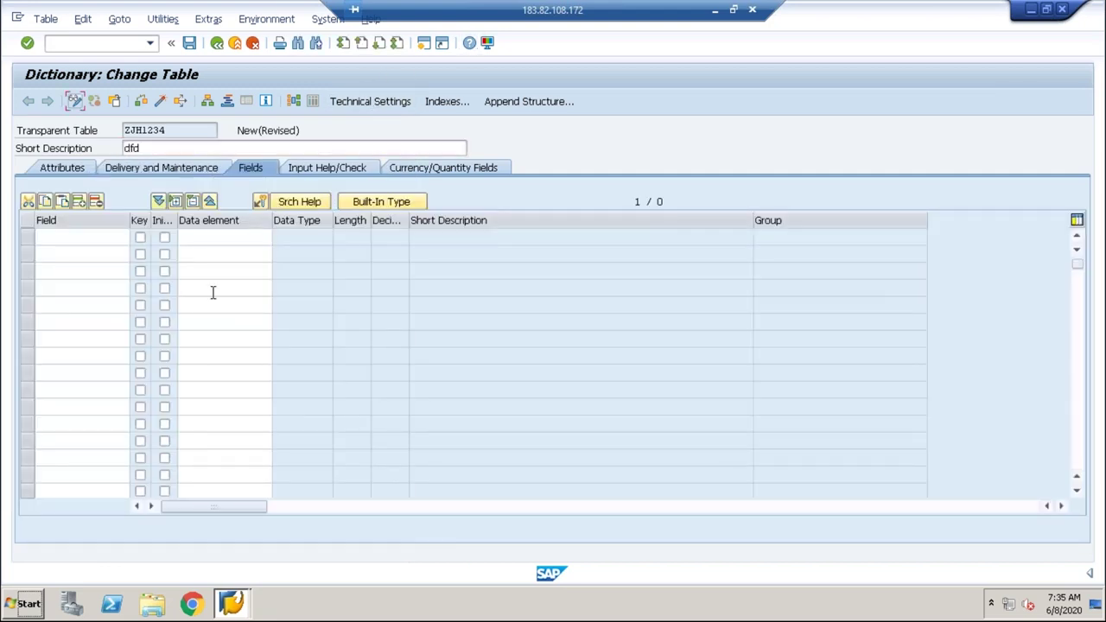
{"action": "left_click", "coordinate": [388, 100]}
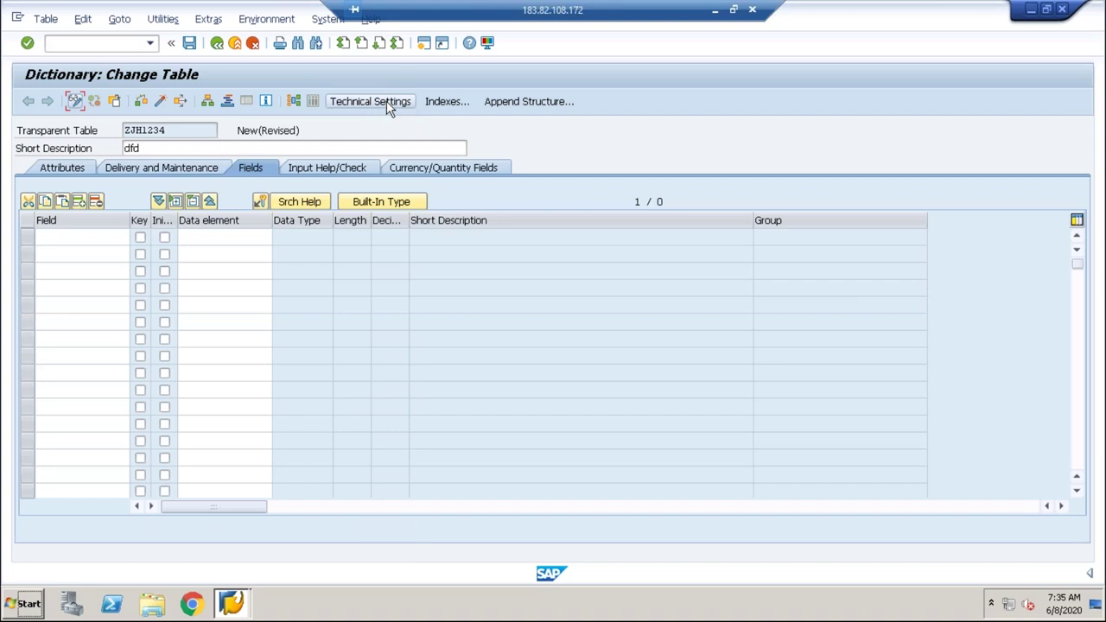
{"action": "left_click", "coordinate": [222, 333]}
{"action": "left_click", "coordinate": [227, 336]}
Save ZJH1234 as a local object and set data class APPL0.
{"action": "left_click", "coordinate": [290, 388]}
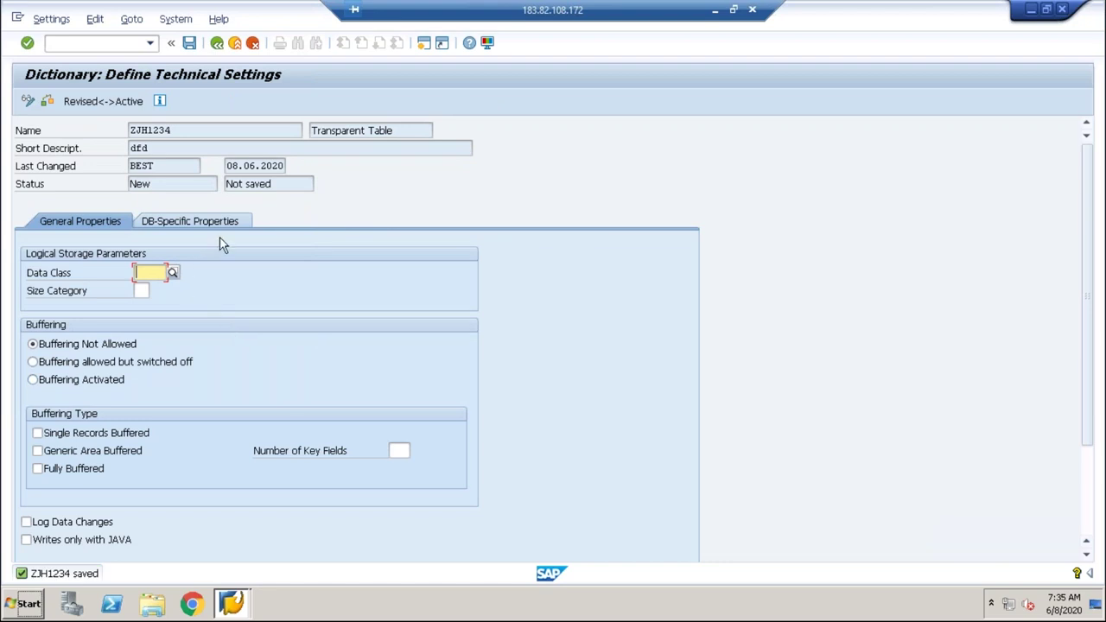
{"action": "left_click", "coordinate": [215, 216]}
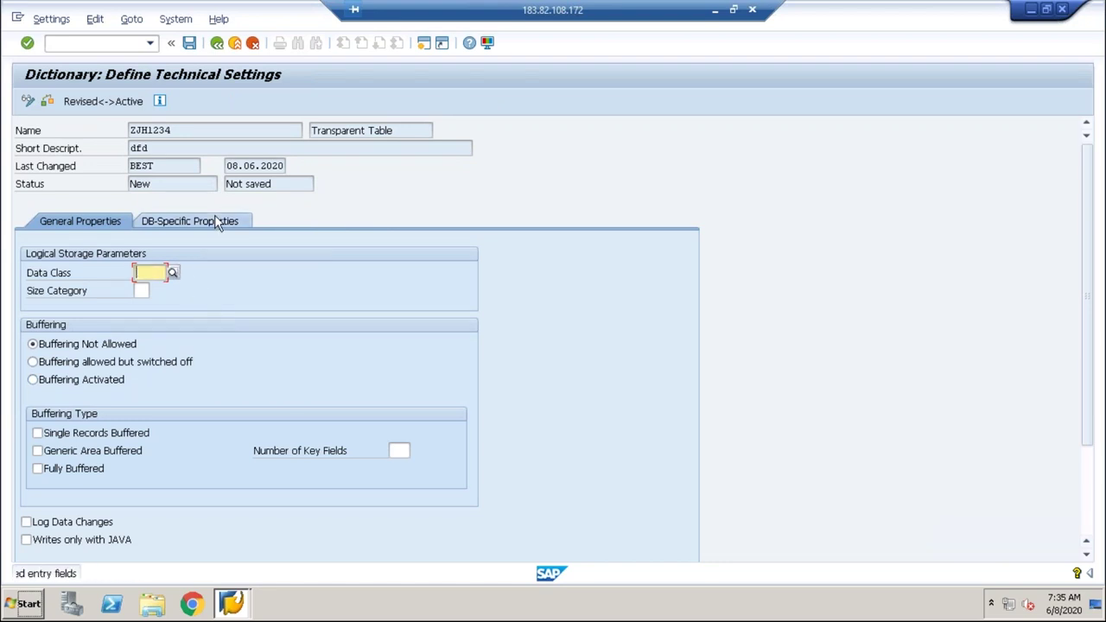
{"action": "left_click", "coordinate": [160, 275]}
{"action": "type", "text": "appl0"}
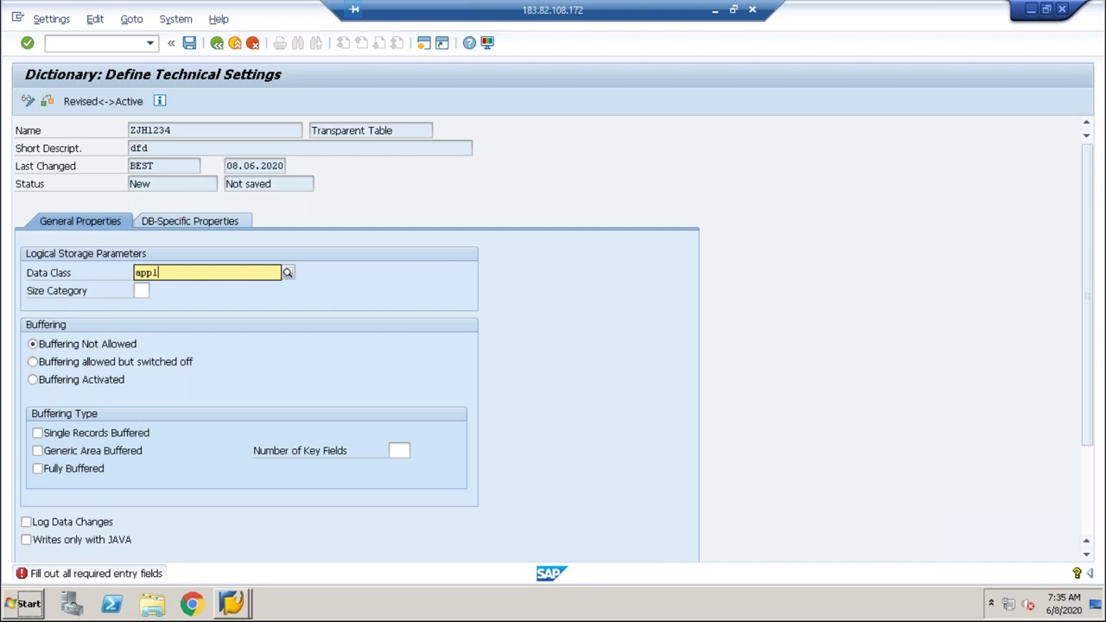
{"action": "key", "text": "Return"}
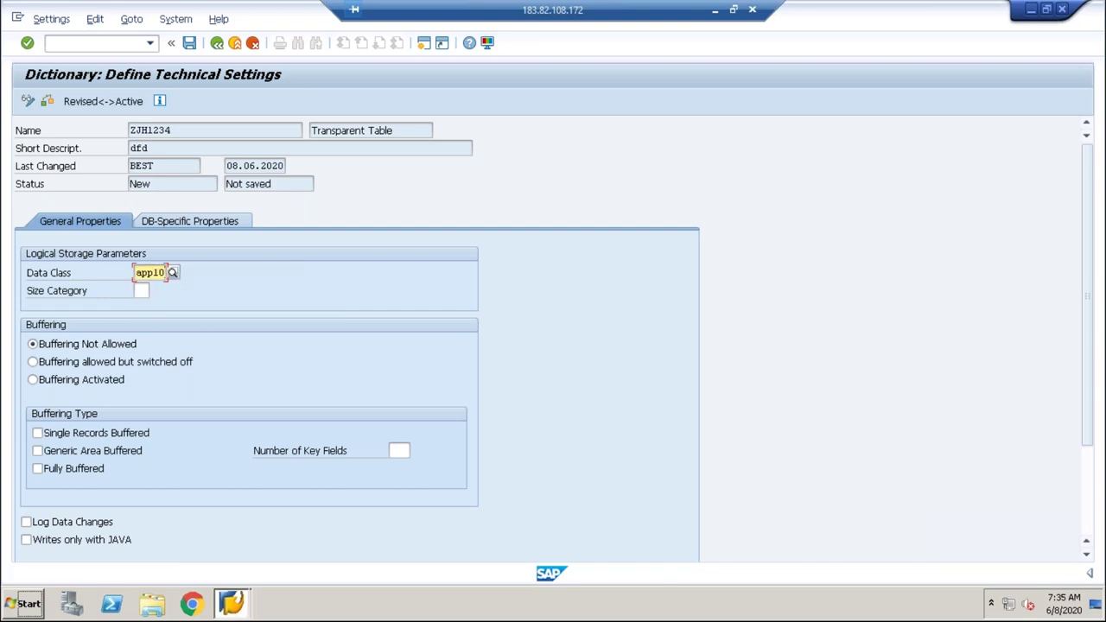
Choose Column Store storage, then leave and save the technical settings.
{"action": "left_click", "coordinate": [188, 221]}
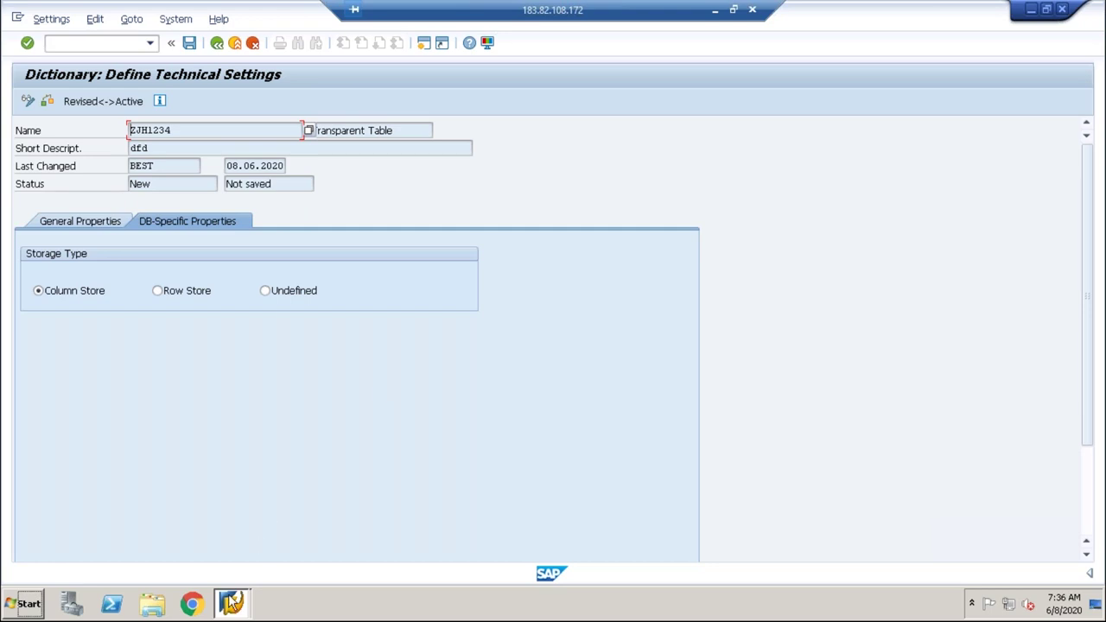
{"action": "left_click", "coordinate": [386, 414]}
{"action": "left_click", "coordinate": [217, 43]}
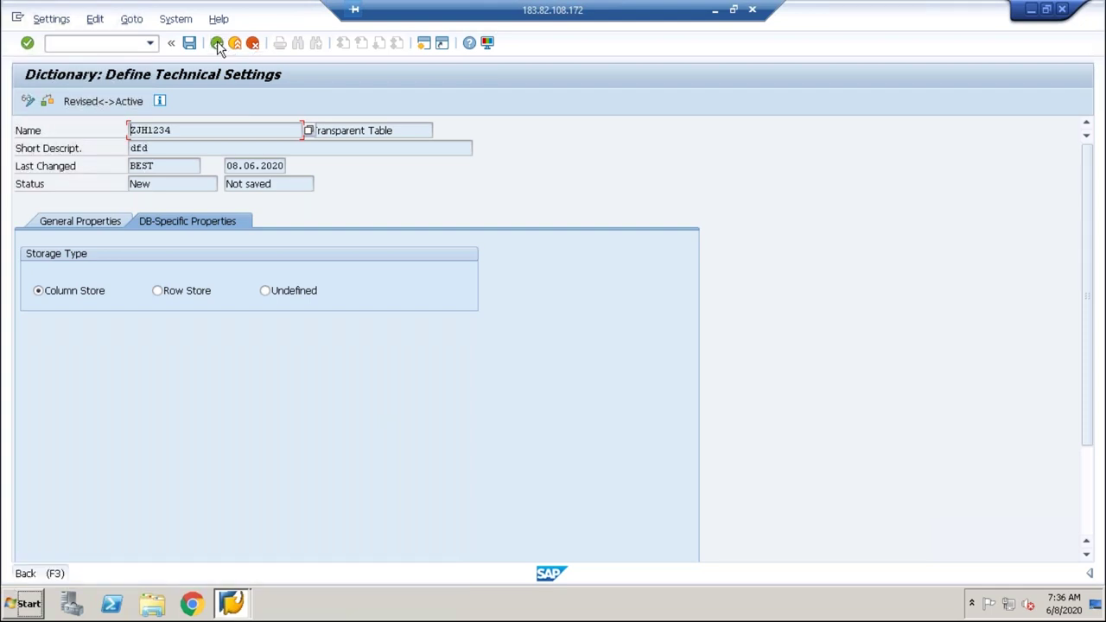
{"action": "left_click", "coordinate": [242, 299]}
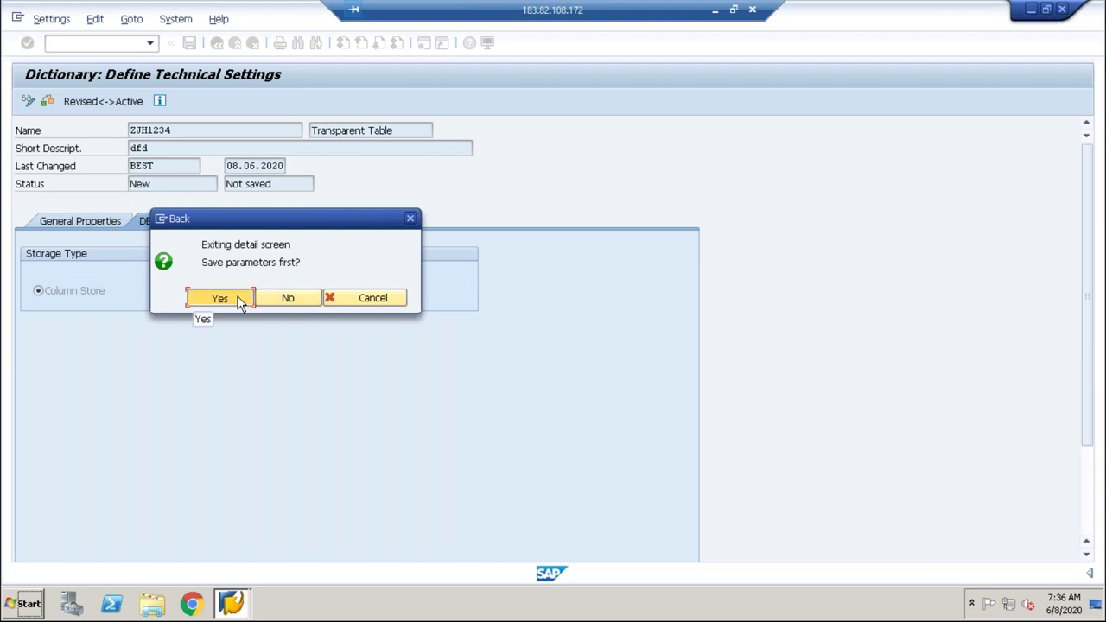
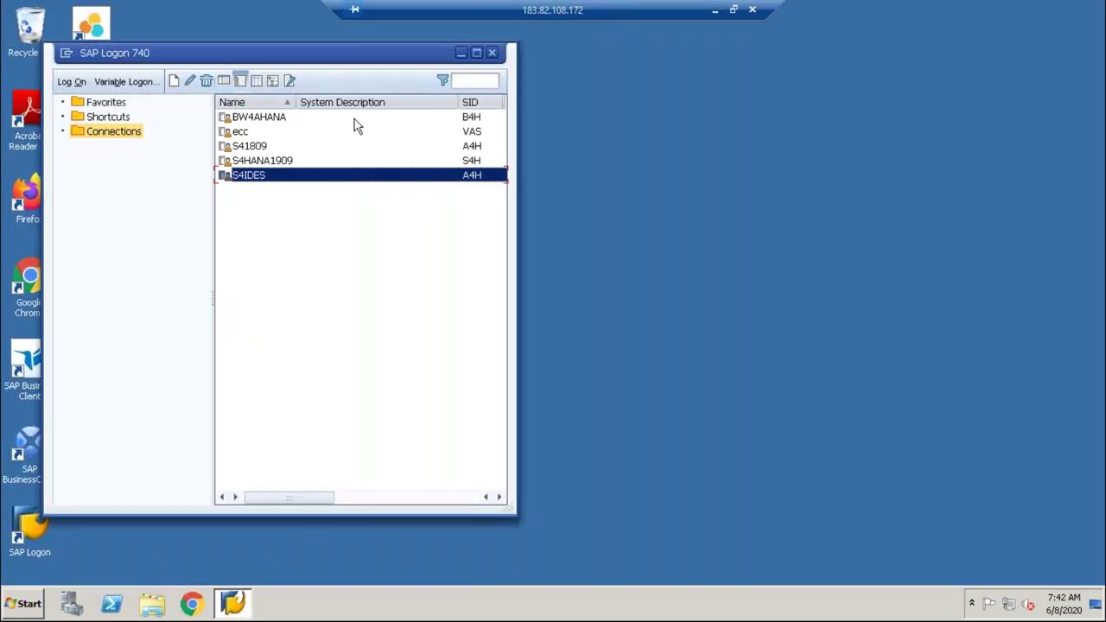
Log on to S4HANA1909 with the saved user name and password, then minimize SAP Easy Access.
{"action": "left_click", "coordinate": [289, 164]}
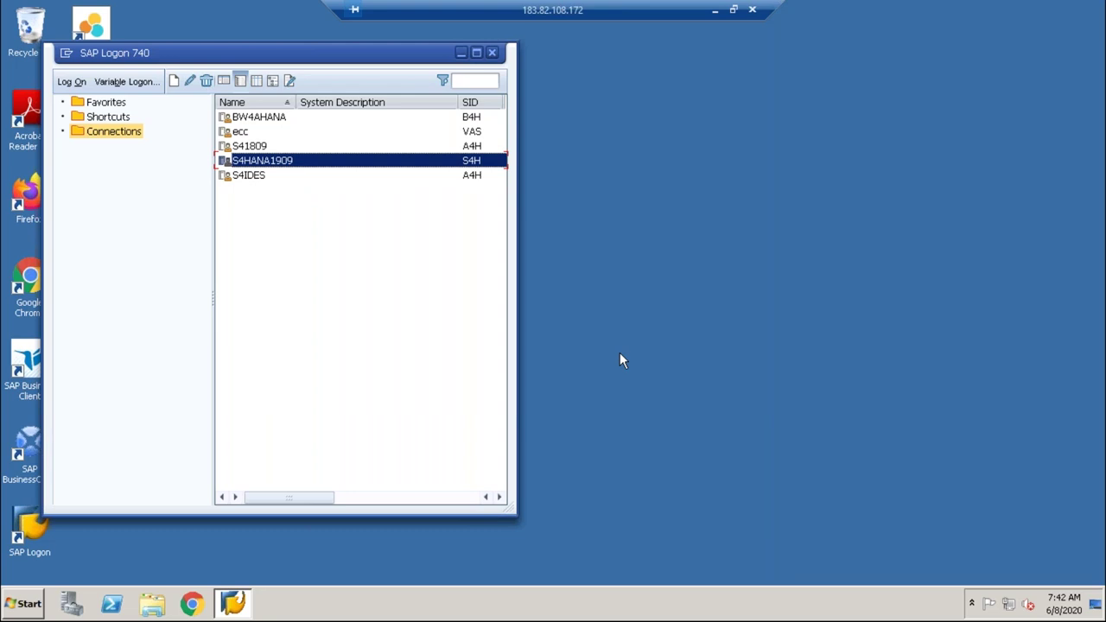
{"action": "key", "text": "Return"}
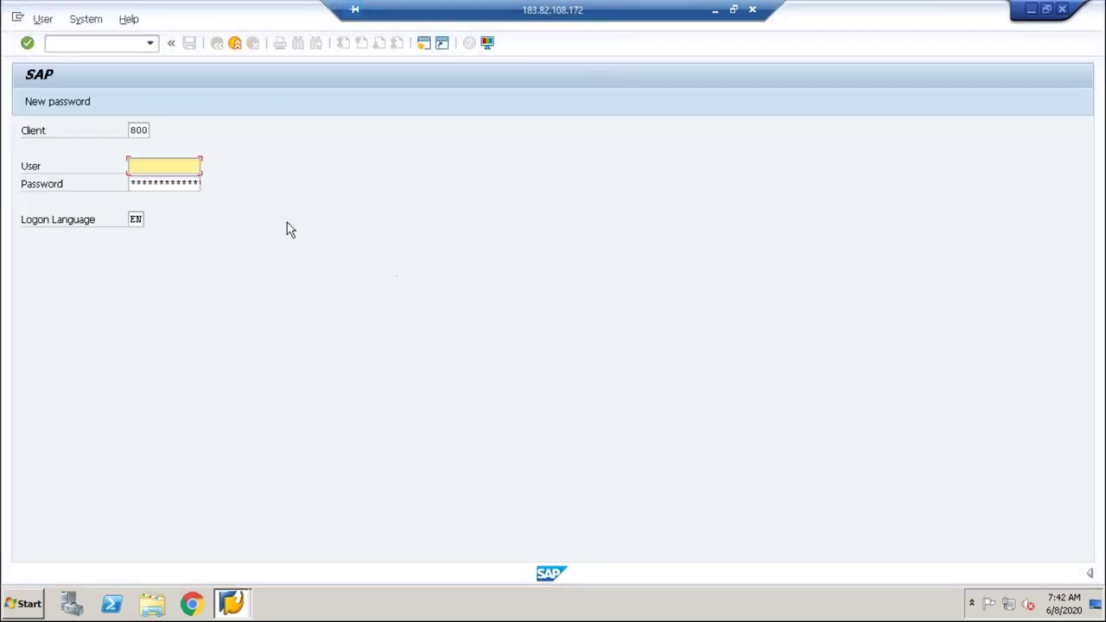
{"action": "type", "text": "best"}
{"action": "key", "text": "Down"}
{"action": "key", "text": "Return"}
{"action": "key", "text": "Tab"}
{"action": "type", "text": "********"}
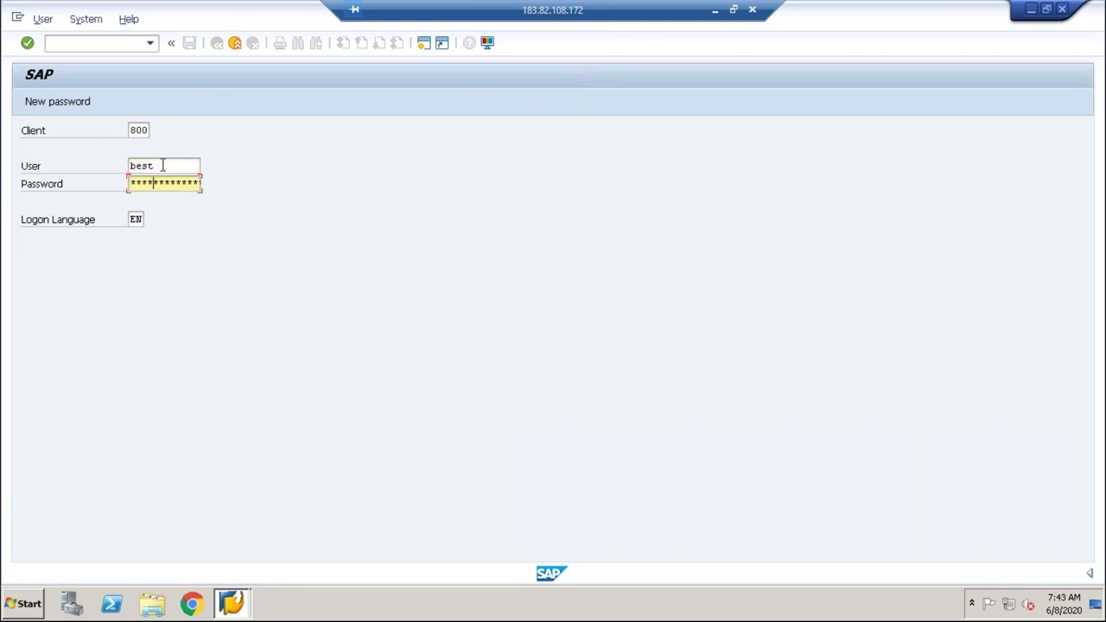
{"action": "type", "text": "*"}
{"action": "key", "text": "Return"}
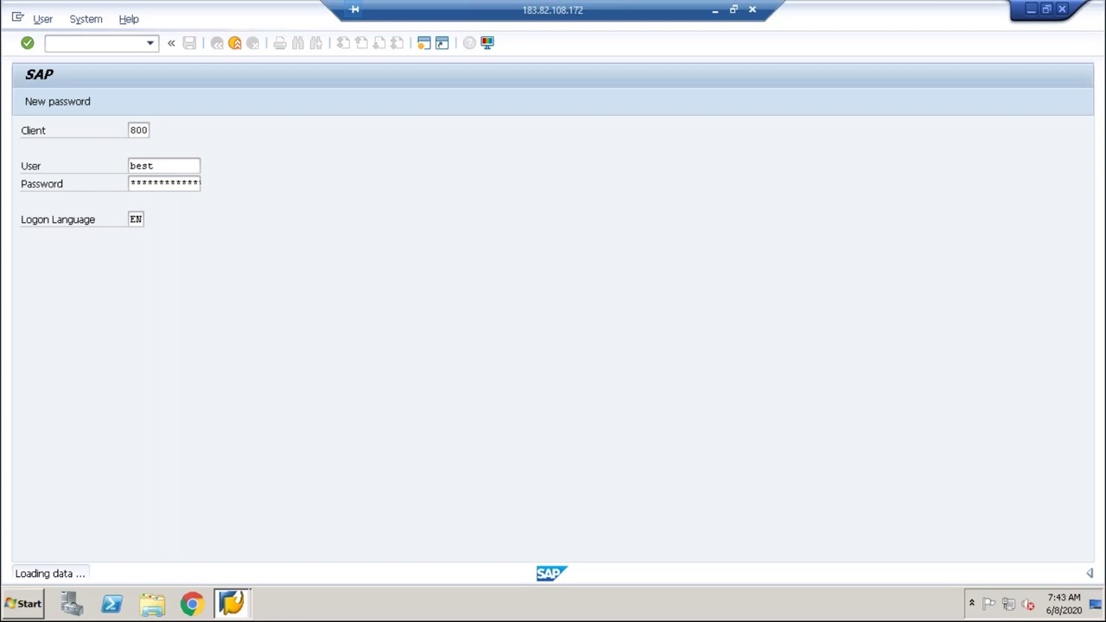
{"action": "left_click", "coordinate": [1031, 9]}
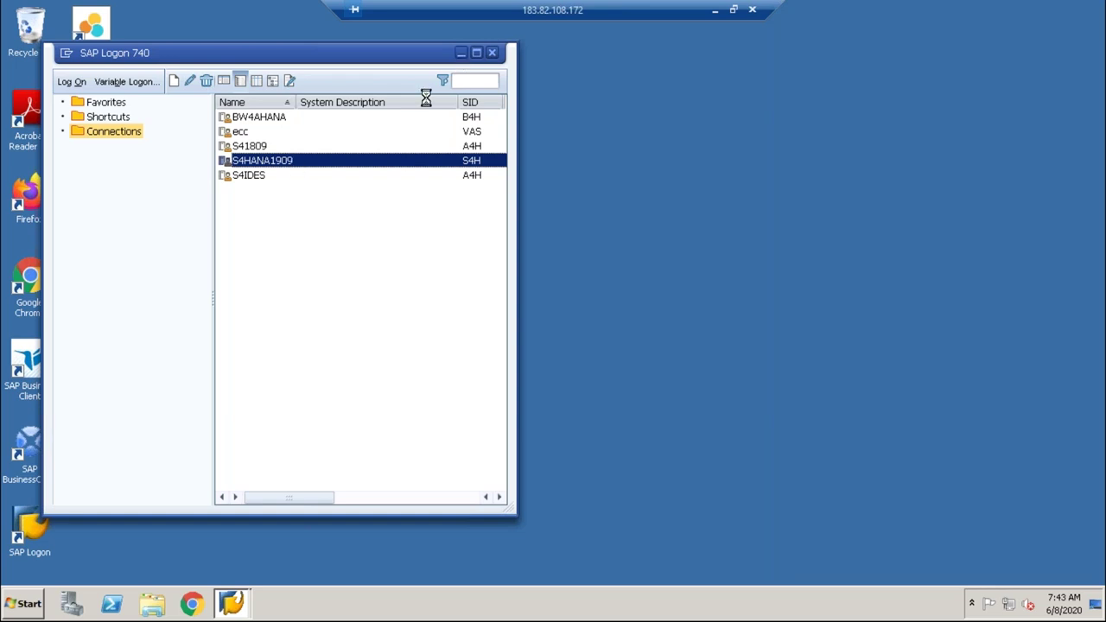
Log on to client 800 with the saved user and password, then run SE80.
{"action": "left_click", "coordinate": [462, 52]}
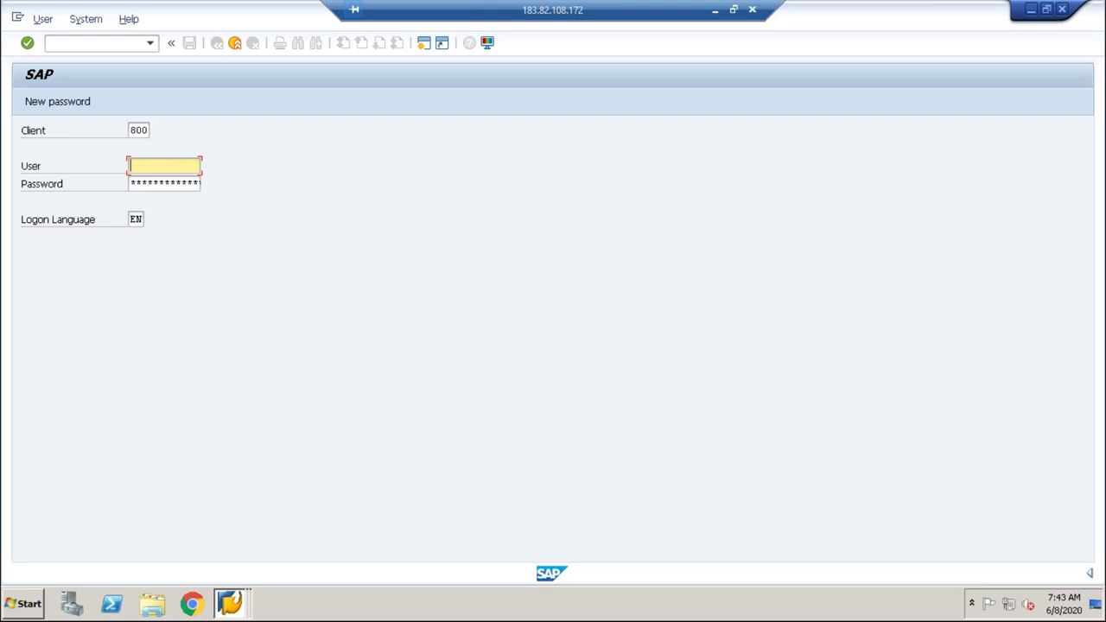
{"action": "key", "text": "BackSpace"}
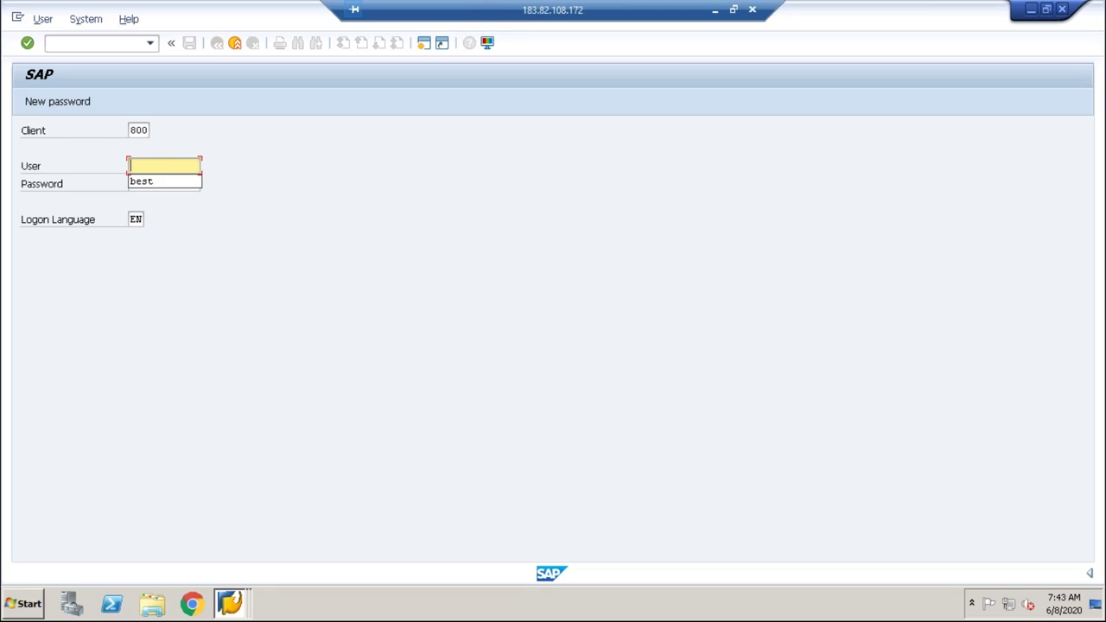
{"action": "key", "text": "Down"}
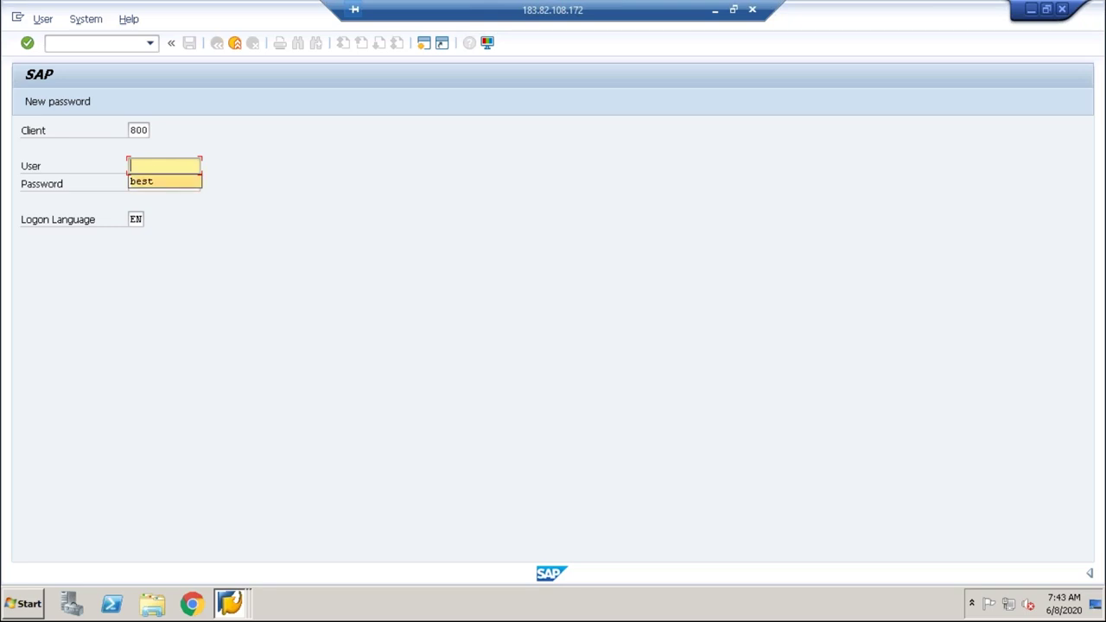
{"action": "key", "text": "Return"}
{"action": "key", "text": "Tab"}
{"action": "type", "text": "*********"}
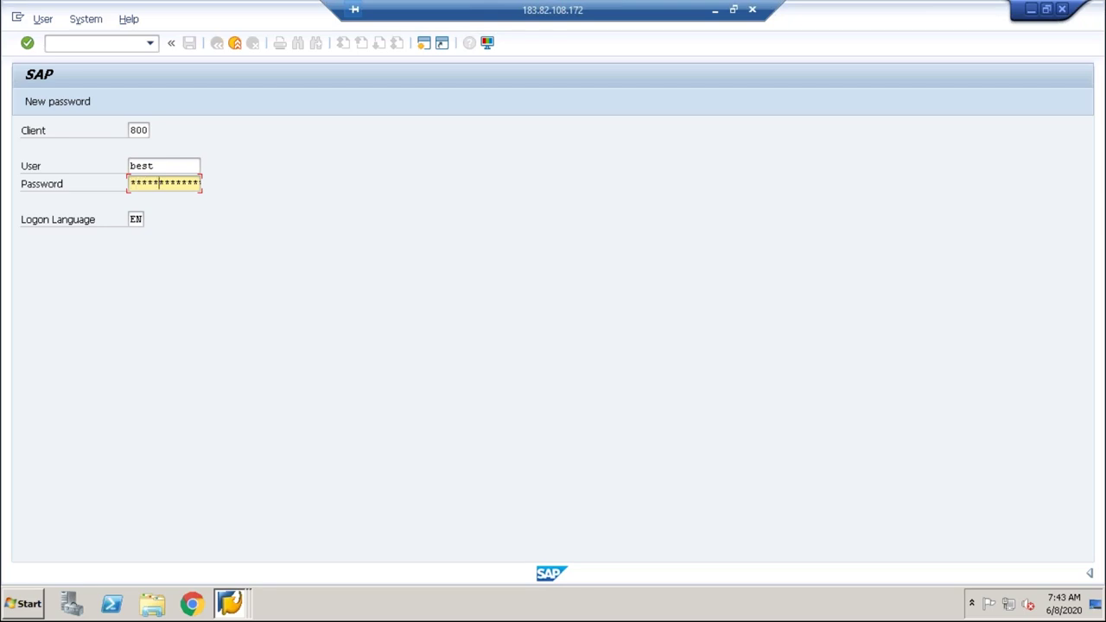
{"action": "type", "text": "*"}
{"action": "key", "text": "Return"}
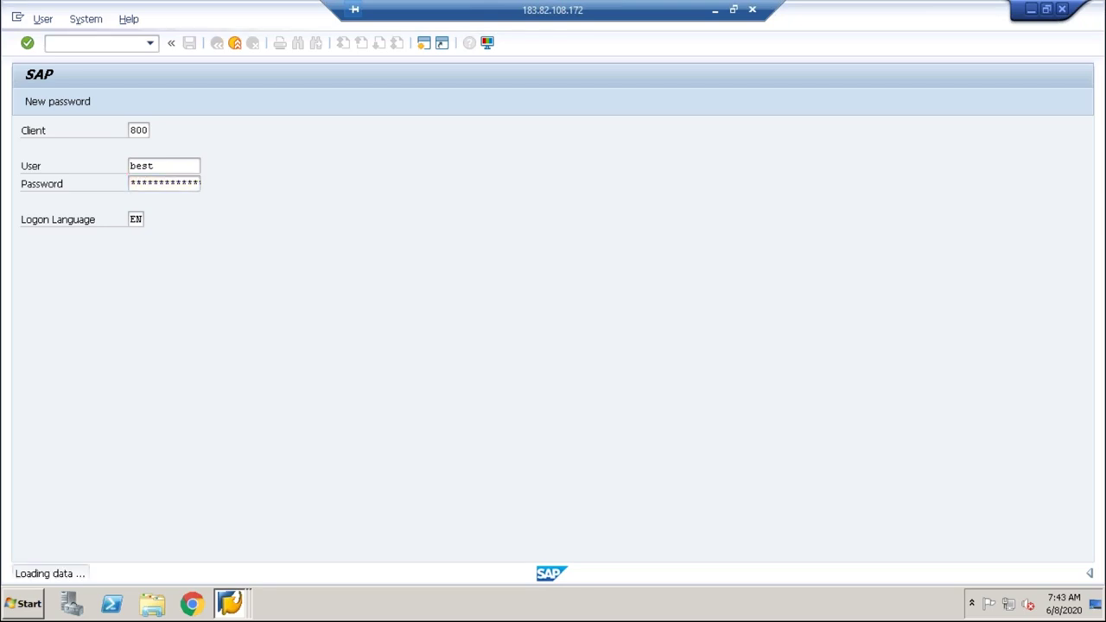
{"action": "type", "text": "s"}
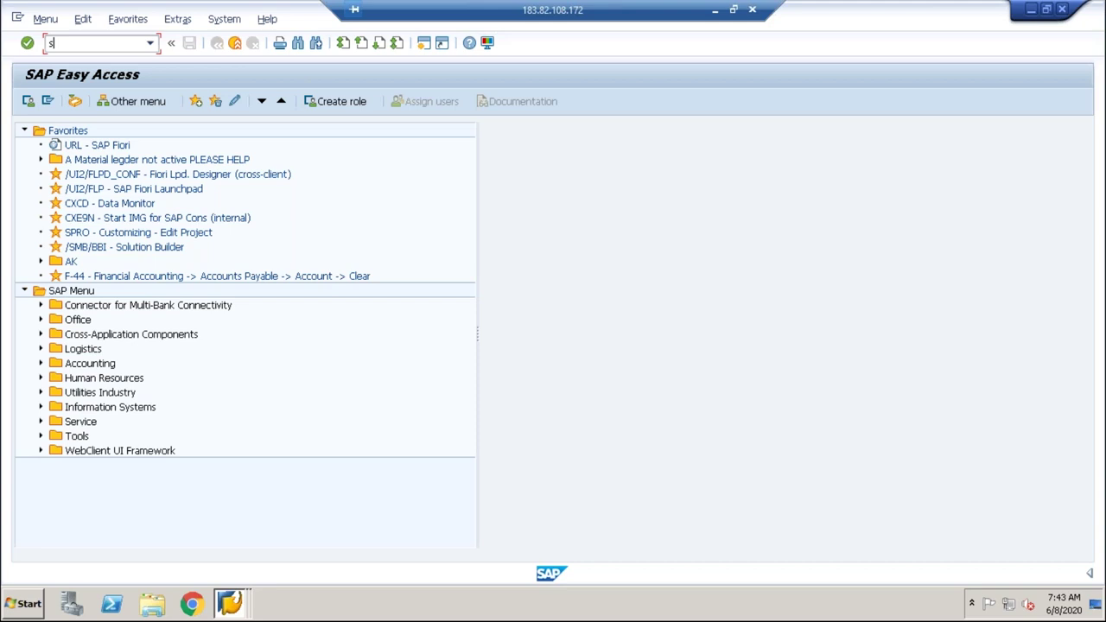
{"action": "type", "text": "e80"}
{"action": "key", "text": "Return"}
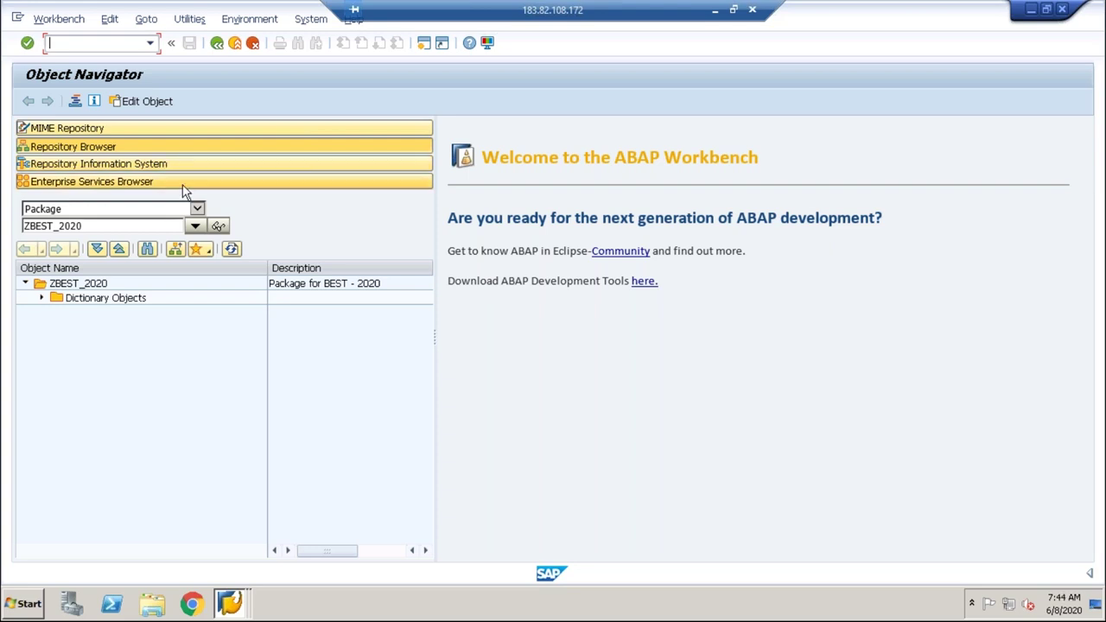
With object type Package, replace ZBEST_2020 with ZJH_HANA and display it.
{"action": "left_click", "coordinate": [197, 209]}
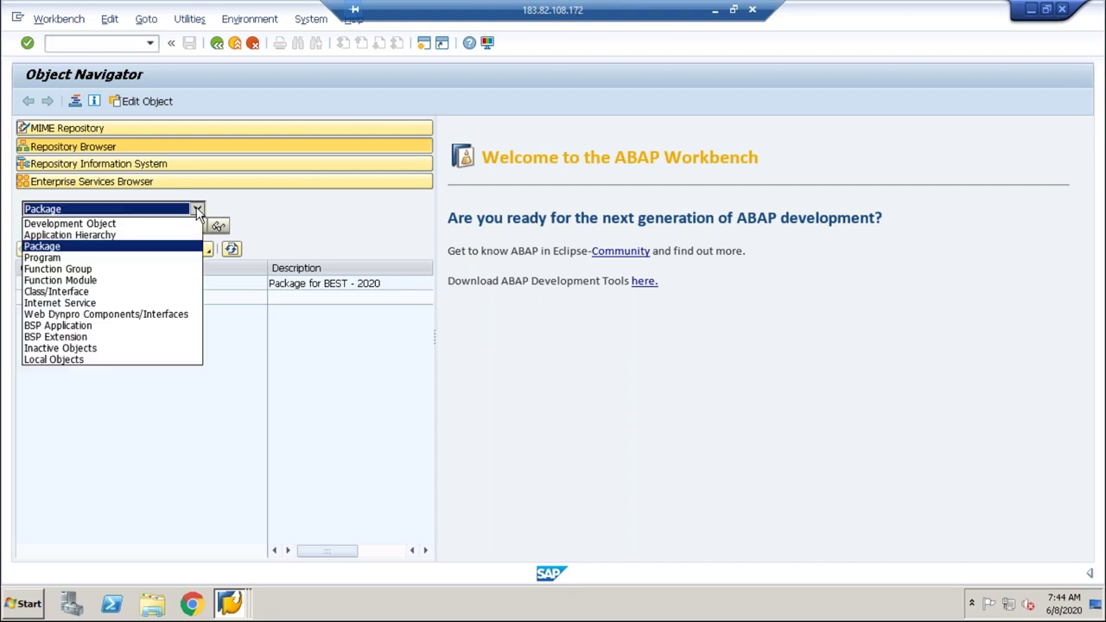
{"action": "left_click", "coordinate": [117, 249]}
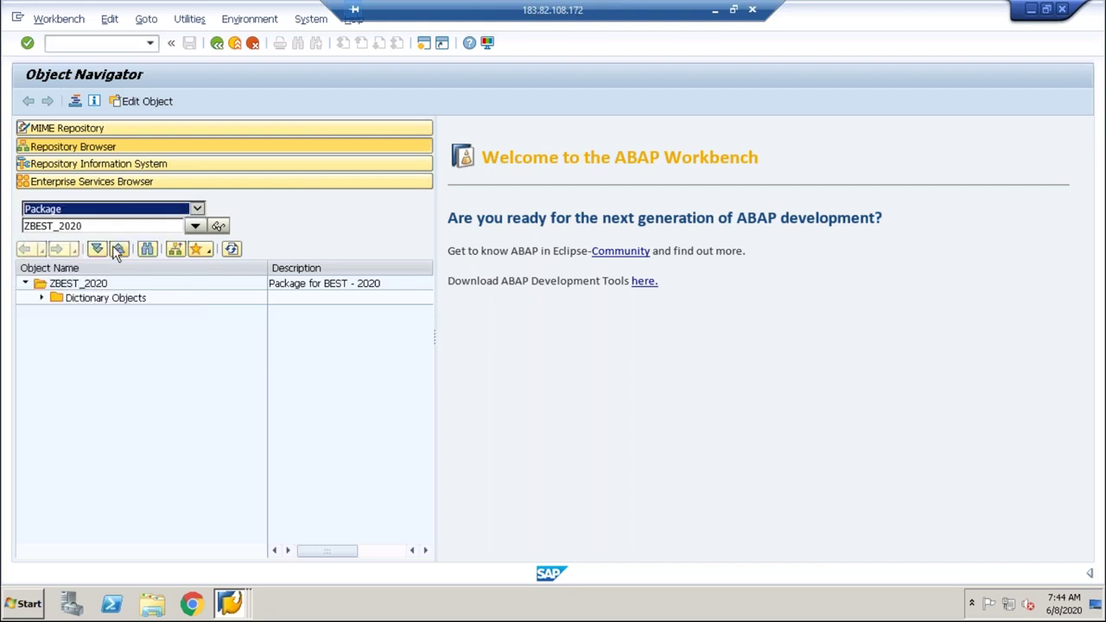
{"action": "left_click", "coordinate": [128, 226]}
{"action": "key", "text": "BackSpace"}
{"action": "key", "text": "BackSpace"}
{"action": "key", "text": "BackSpace"}
{"action": "key", "text": "BackSpace"}
{"action": "key", "text": "BackSpace"}
{"action": "key", "text": "BackSpace"}
{"action": "key", "text": "BackSpace"}
{"action": "key", "text": "BackSpace"}
{"action": "key", "text": "BackSpace"}
{"action": "key", "text": "BackSpace"}
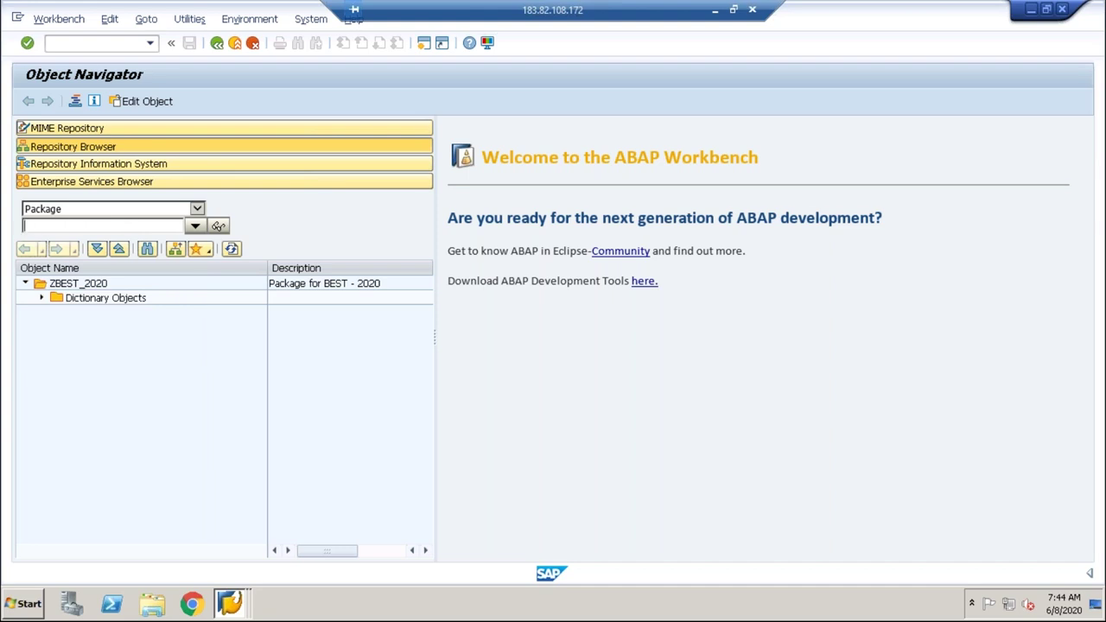
{"action": "type", "text": "ZJH"}
{"action": "type", "text": "_"}
{"action": "type", "text": "ABAP"}
{"action": "key", "text": "Escape"}
{"action": "key", "text": "BackSpace"}
{"action": "key", "text": "BackSpace"}
{"action": "key", "text": "BackSpace"}
{"action": "key", "text": "BackSpace"}
{"action": "type", "text": "HANAABAP"}
{"action": "key", "text": "BackSpace"}
{"action": "key", "text": "BackSpace"}
{"action": "key", "text": "BackSpace"}
{"action": "key", "text": "BackSpace"}
{"action": "left_click", "coordinate": [218, 225]}
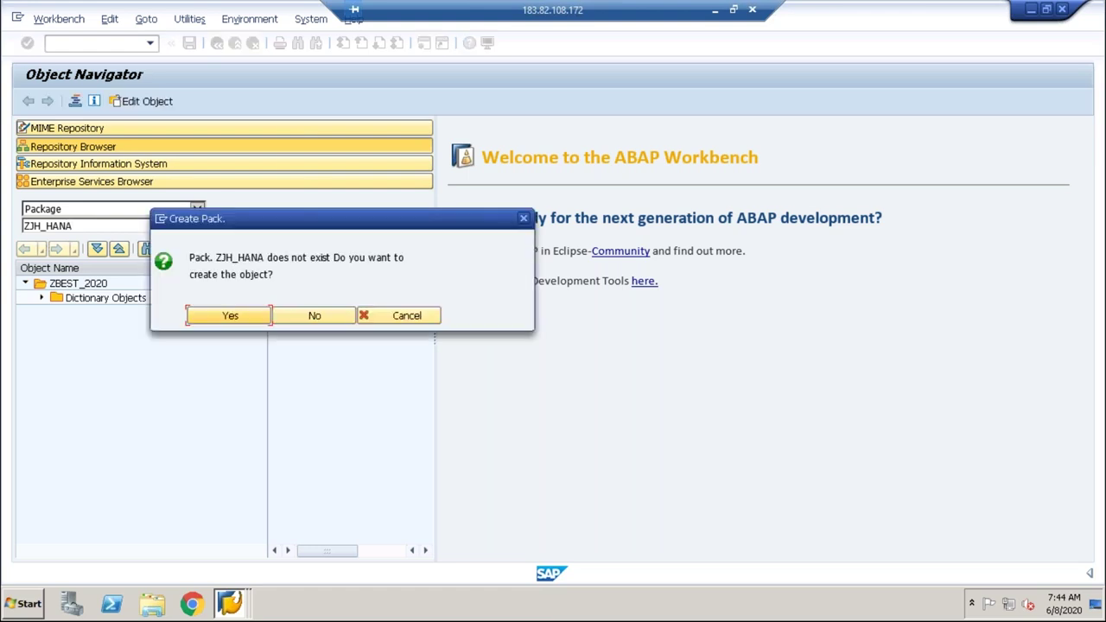
Create the missing package ZJH_HANA with short description 'HANA DB'.
{"action": "left_click", "coordinate": [231, 315]}
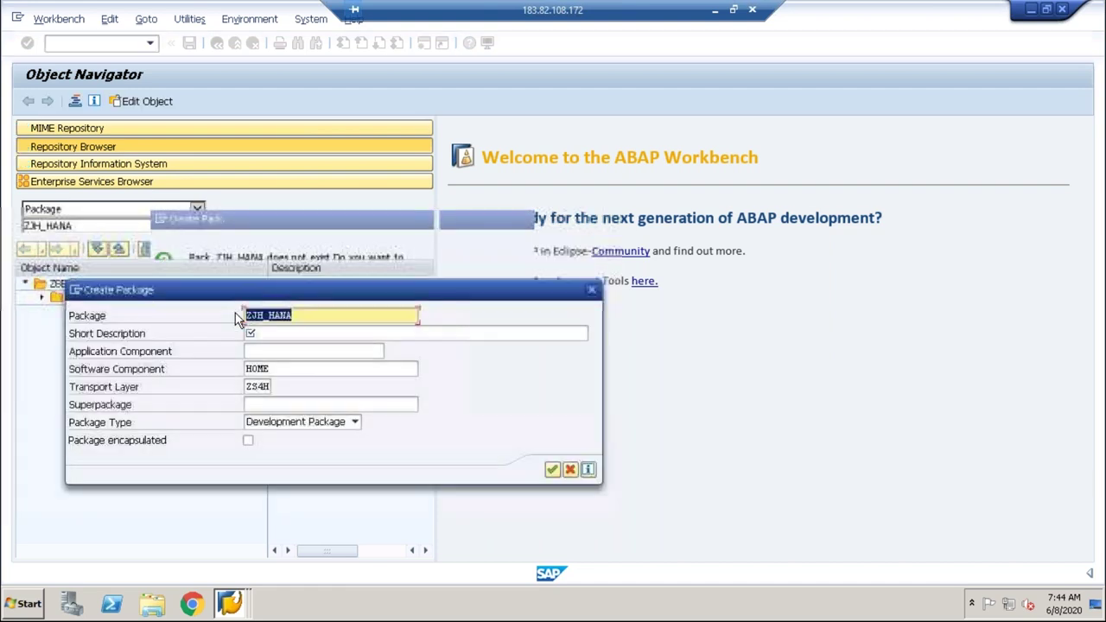
{"action": "left_click", "coordinate": [259, 333]}
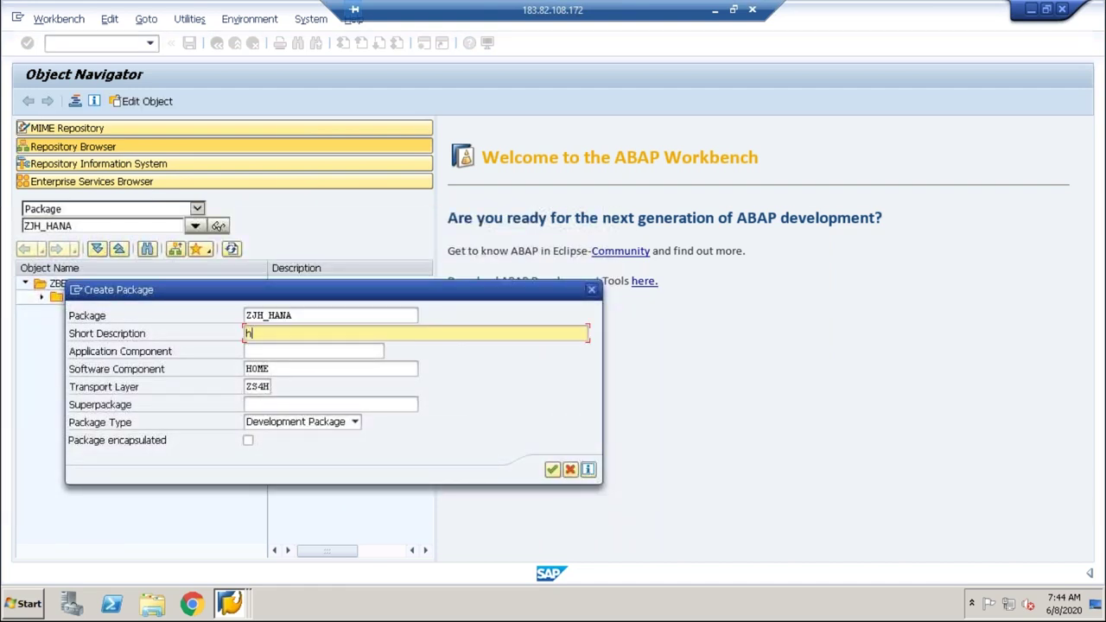
{"action": "type", "text": "HANA DB"}
{"action": "left_click", "coordinate": [552, 470]}
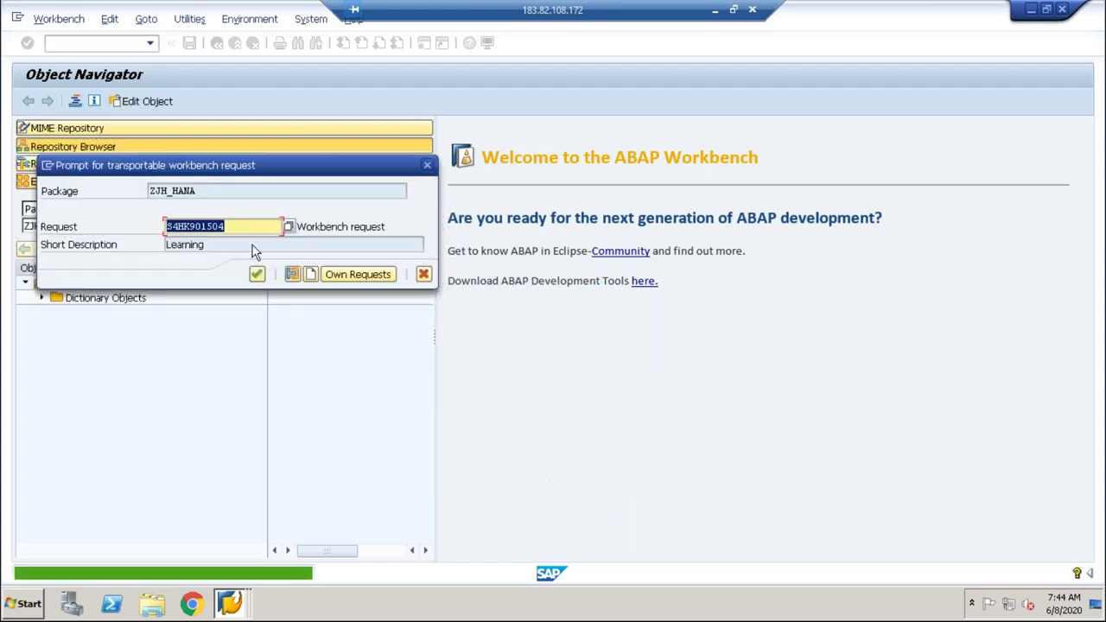
Record the package on a new transport request named 'New Req for SAP HANA'.
{"action": "left_click", "coordinate": [310, 274]}
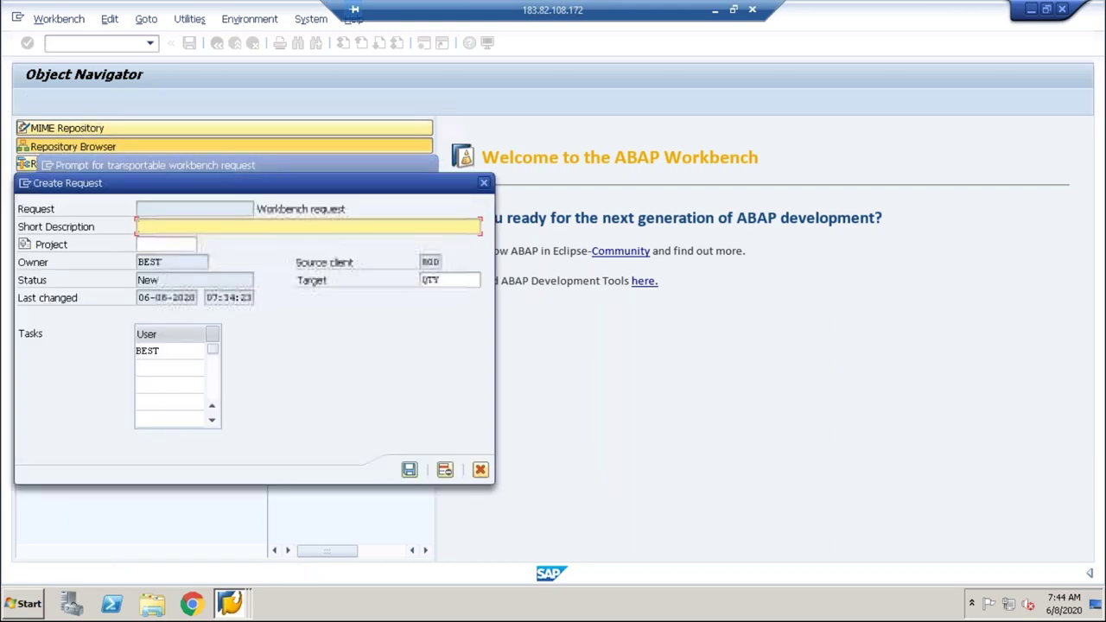
{"action": "type", "text": "nEW r"}
{"action": "key", "text": "BackSpace"}
{"action": "type", "text": "r"}
{"action": "key", "text": "BackSpace"}
{"action": "key", "text": "BackSpace"}
{"action": "key", "text": "BackSpace"}
{"action": "key", "text": "BackSpace"}
{"action": "key", "text": "BackSpace"}
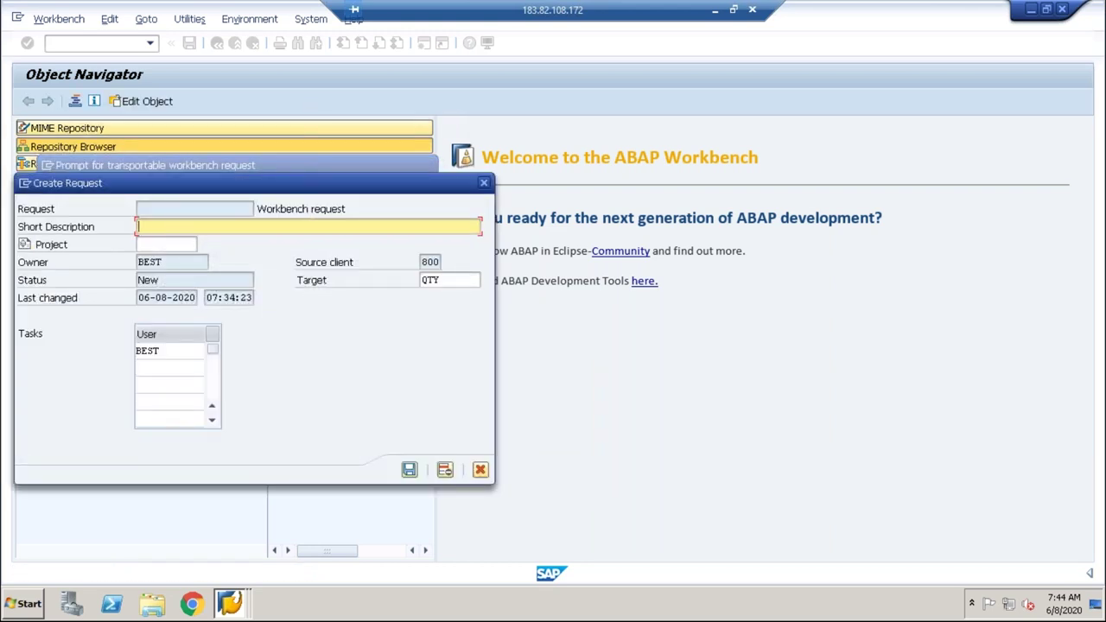
{"action": "type", "text": "New Req for SAP HANA"}
{"action": "key", "text": "Return"}
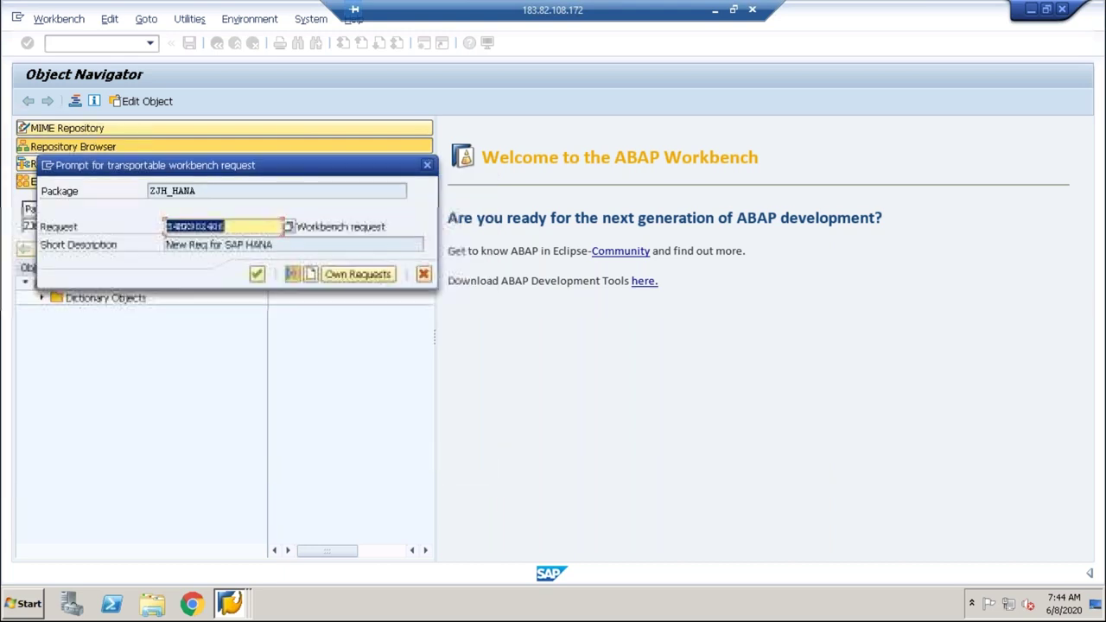
{"action": "left_click", "coordinate": [258, 277]}
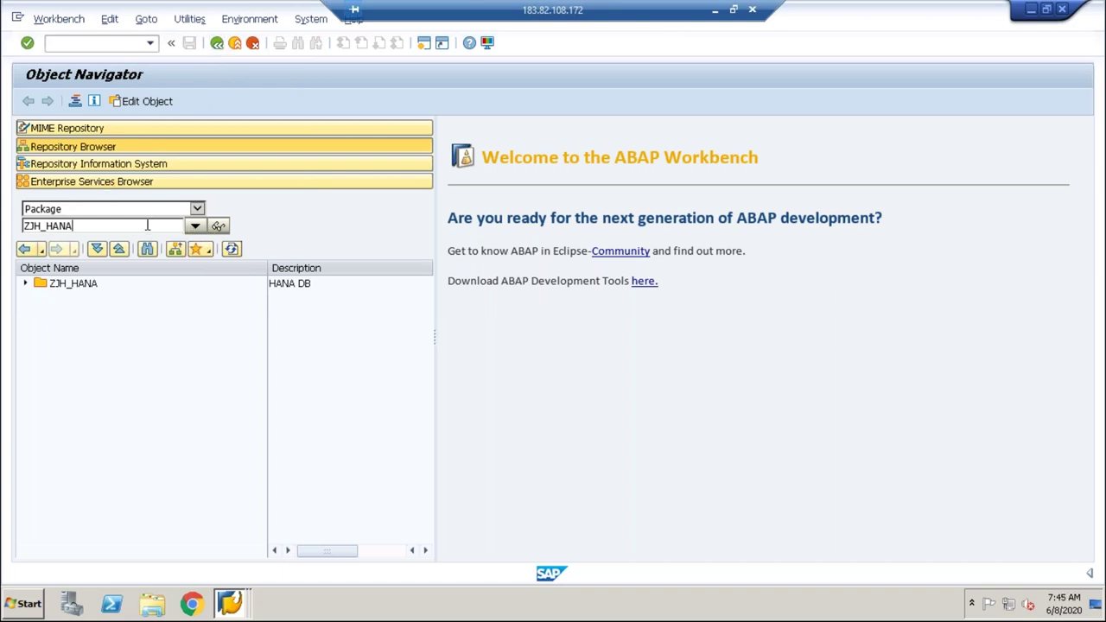
Copy the package name ZJH_HANA, go back to SAP Easy Access and minimize SAP.
{"action": "left_click_drag", "start_coordinate": [141, 225], "coordinate": [19, 226]}
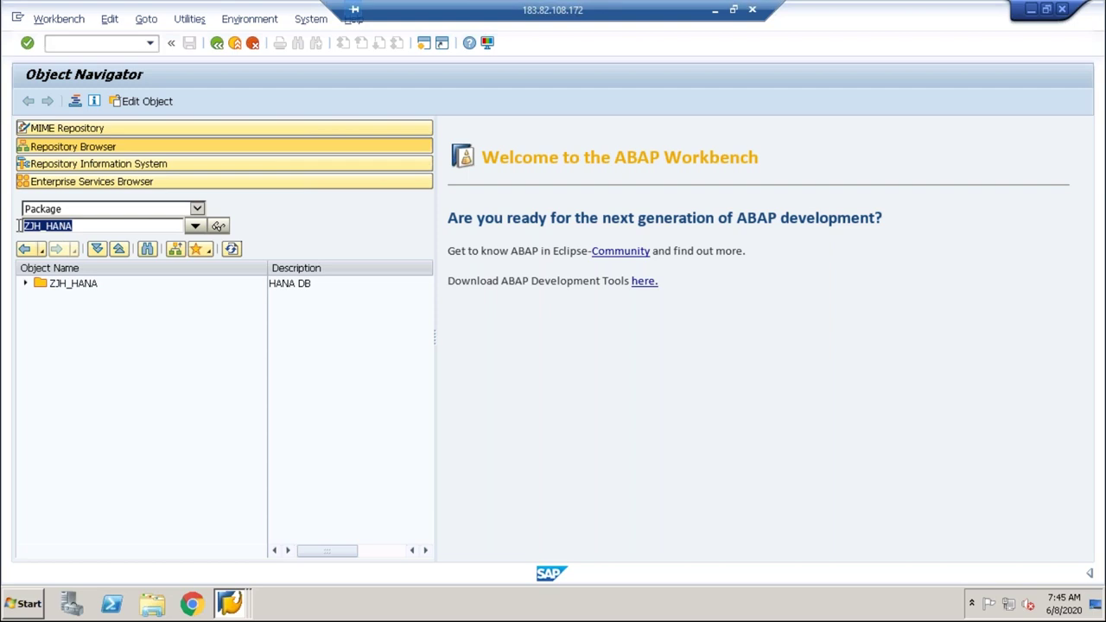
{"action": "key", "text": "ctrl+c"}
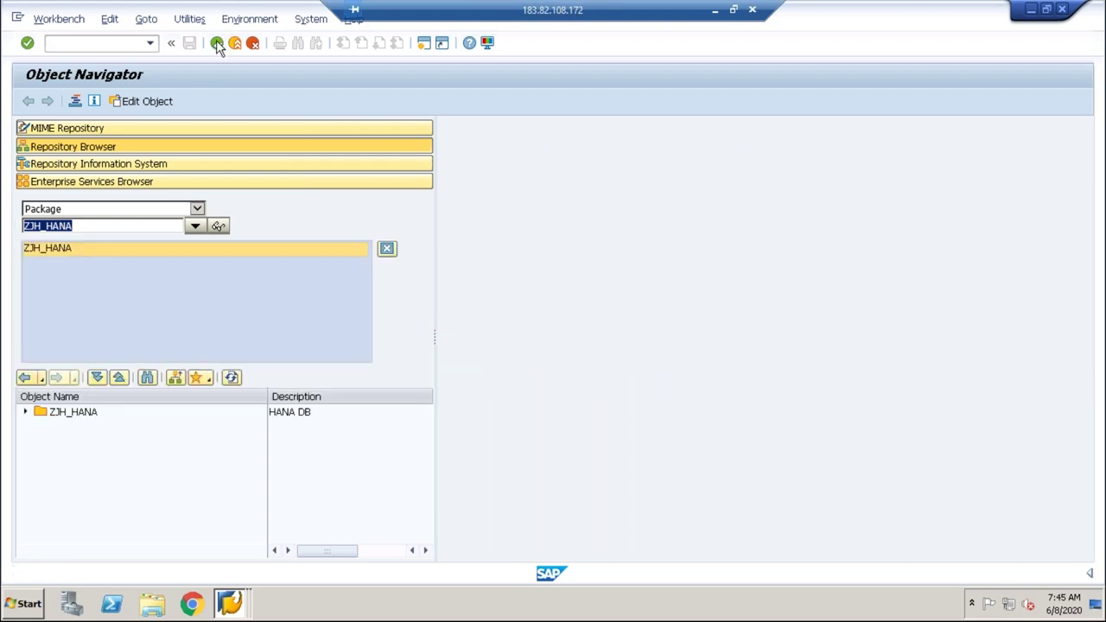
{"action": "left_click", "coordinate": [217, 44]}
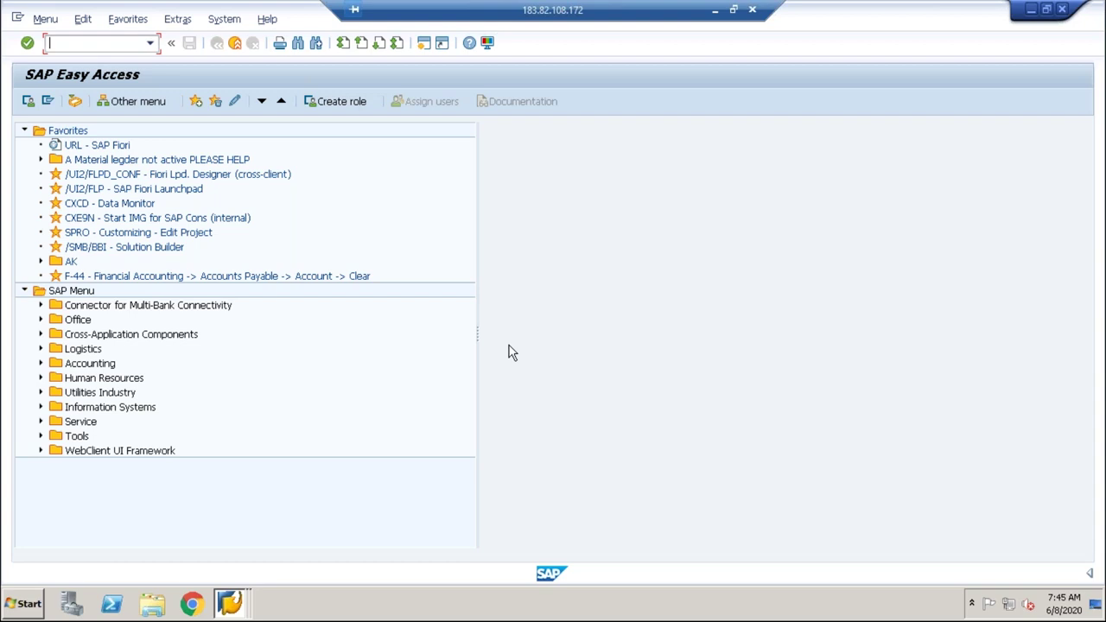
{"action": "left_click", "coordinate": [1031, 8]}
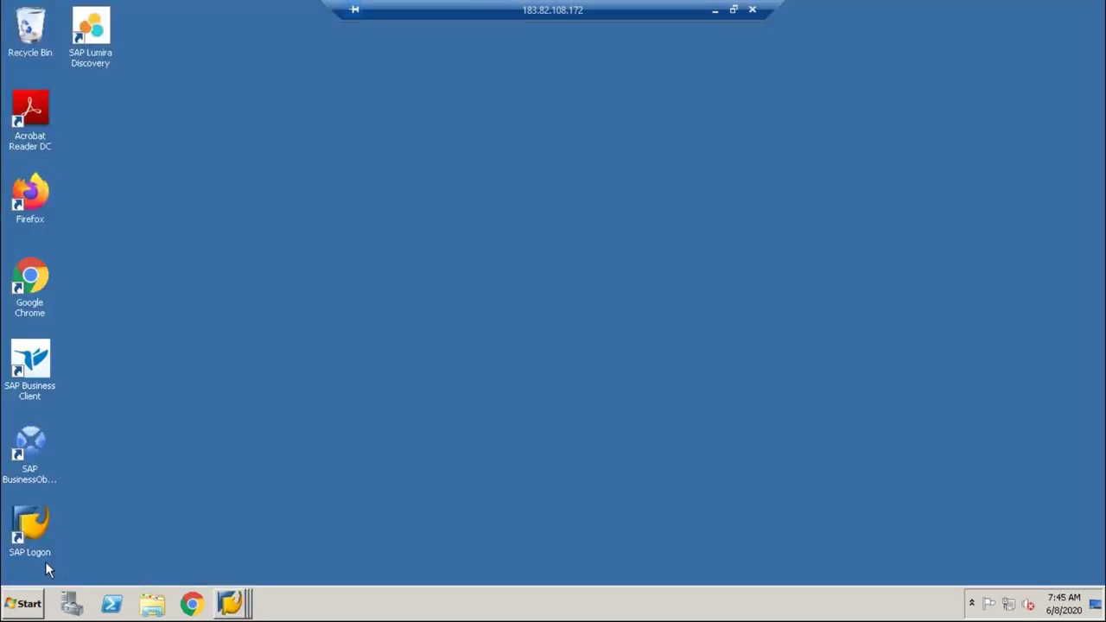
Launch SAP HANA Studio from the Start menu with the default hdbstudio workspace.
{"action": "left_click", "coordinate": [28, 606]}
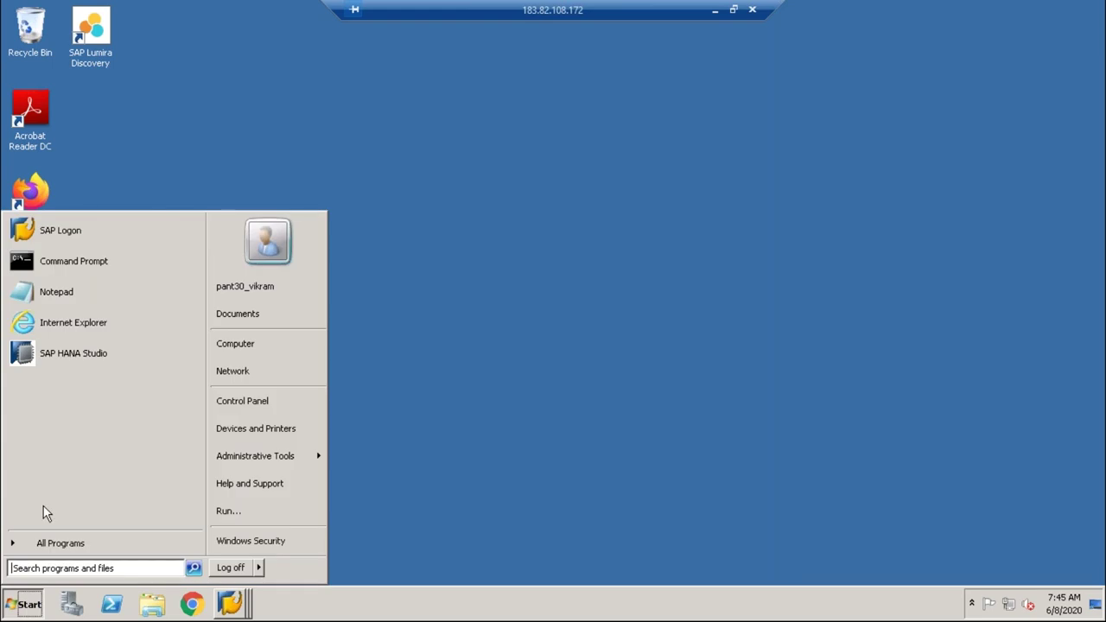
{"action": "left_click", "coordinate": [74, 354]}
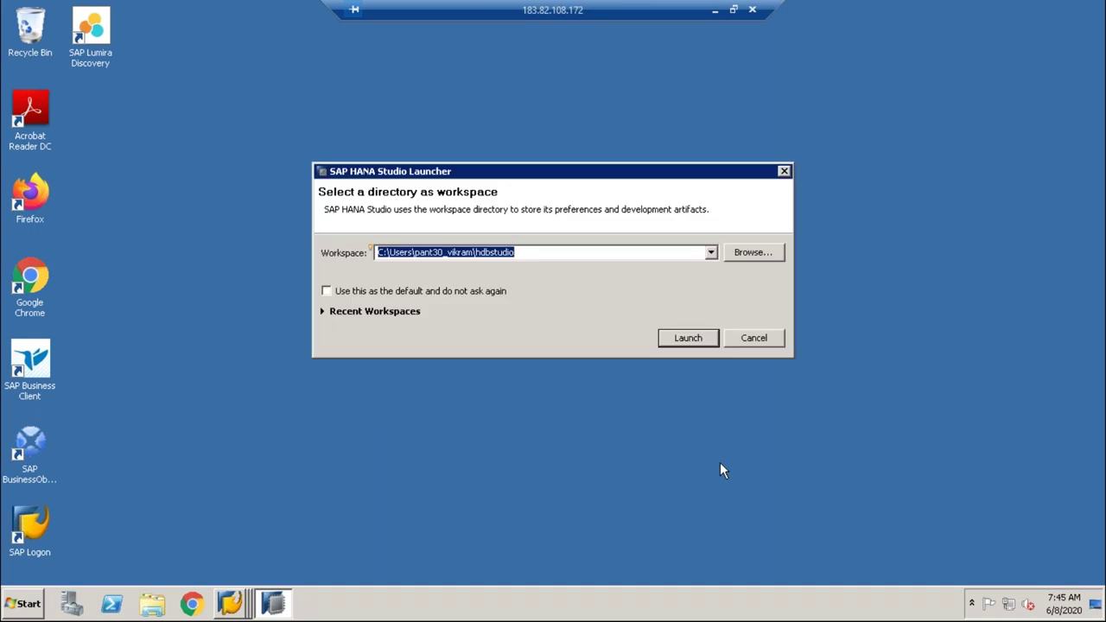
{"action": "key", "text": "Return"}
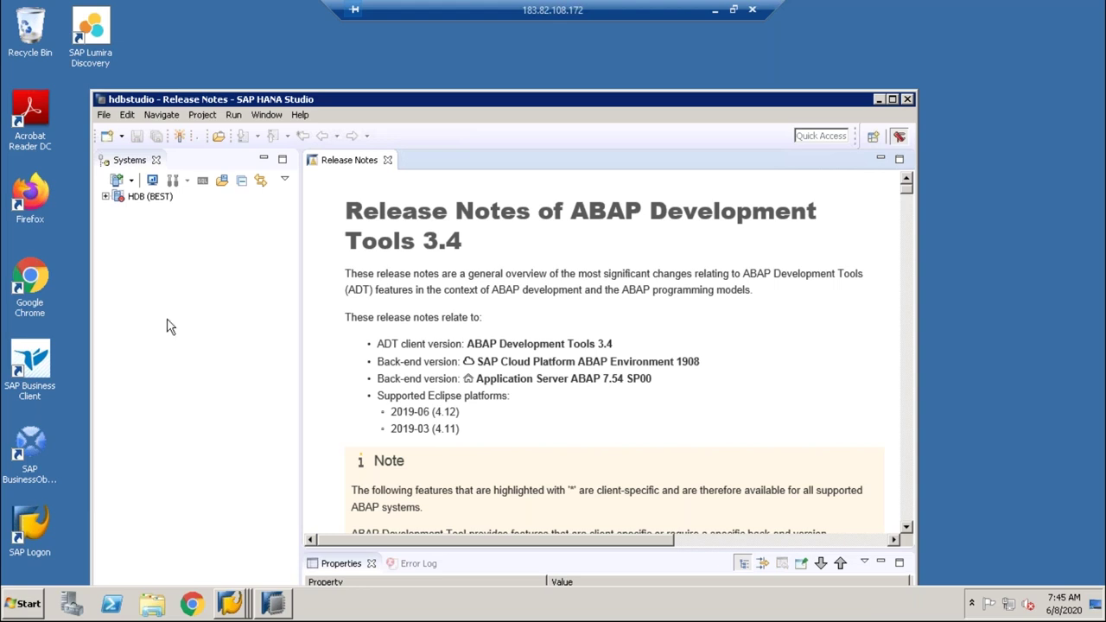
Maximize the SAP HANA Studio window and close the Release Notes.
{"action": "left_click", "coordinate": [24, 535]}
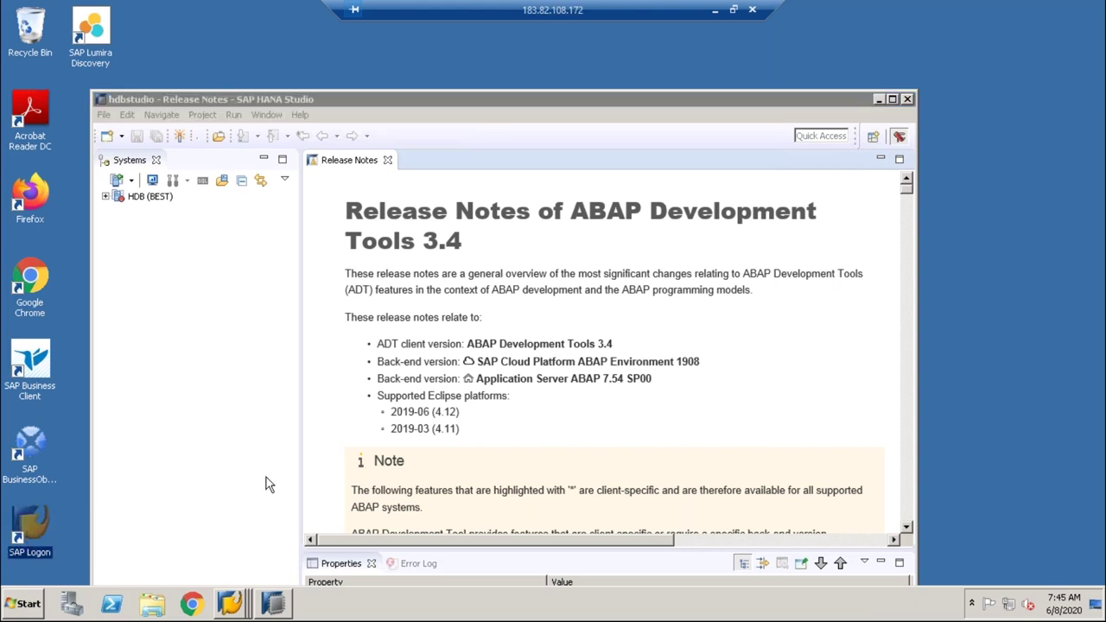
{"action": "left_click", "coordinate": [248, 331]}
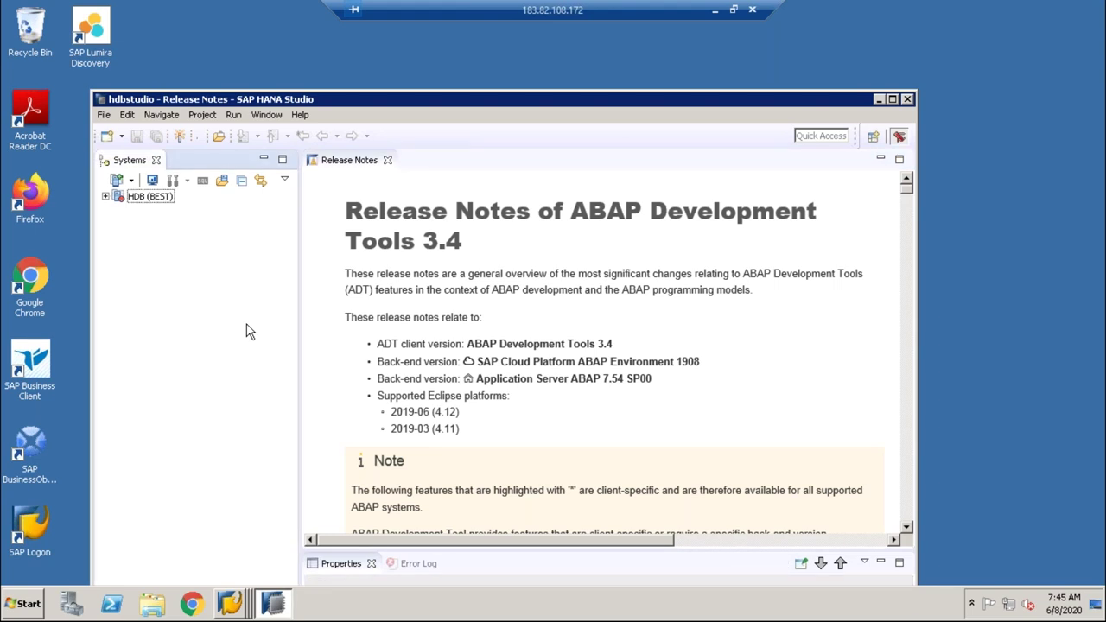
{"action": "left_click", "coordinate": [31, 533]}
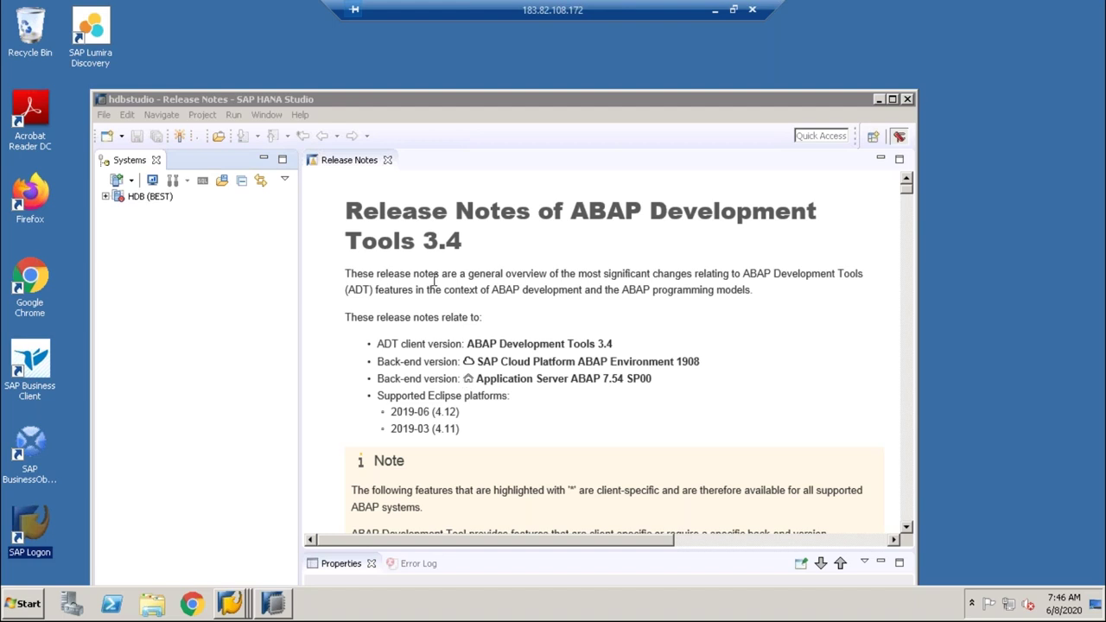
{"action": "left_click", "coordinate": [893, 99]}
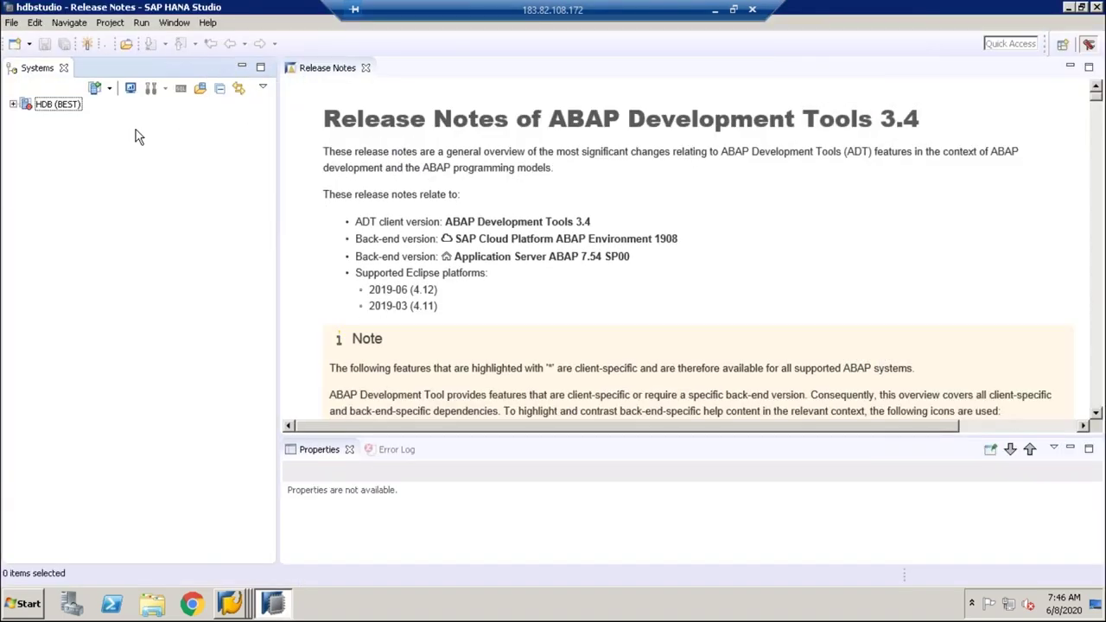
{"action": "left_click", "coordinate": [366, 68]}
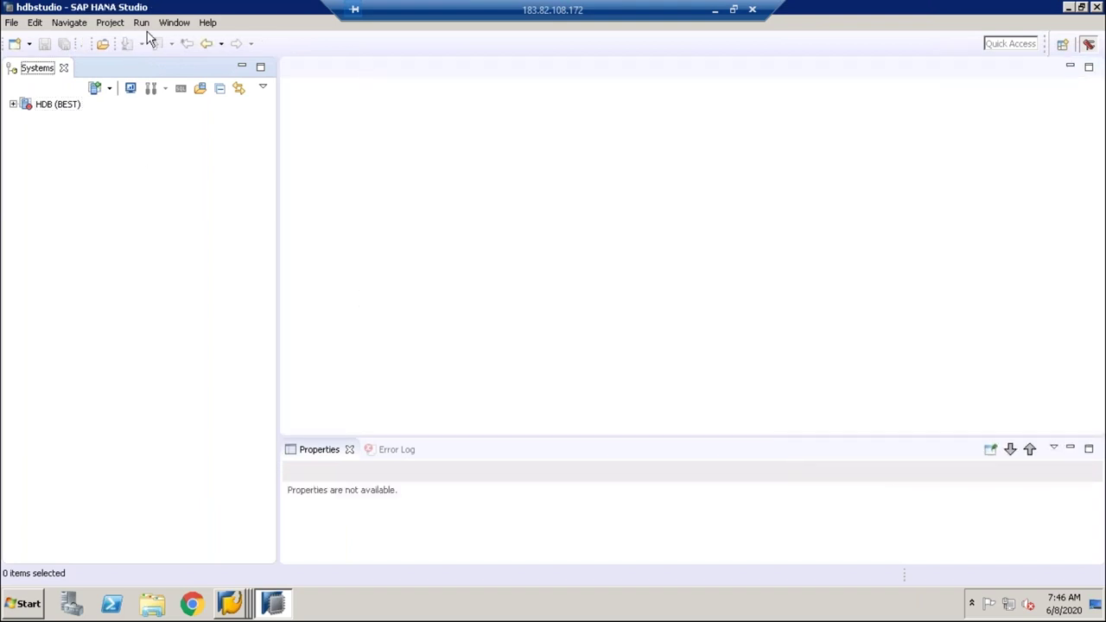
Bring up the Window > Perspective > Open Perspective submenu.
{"action": "left_click", "coordinate": [174, 23]}
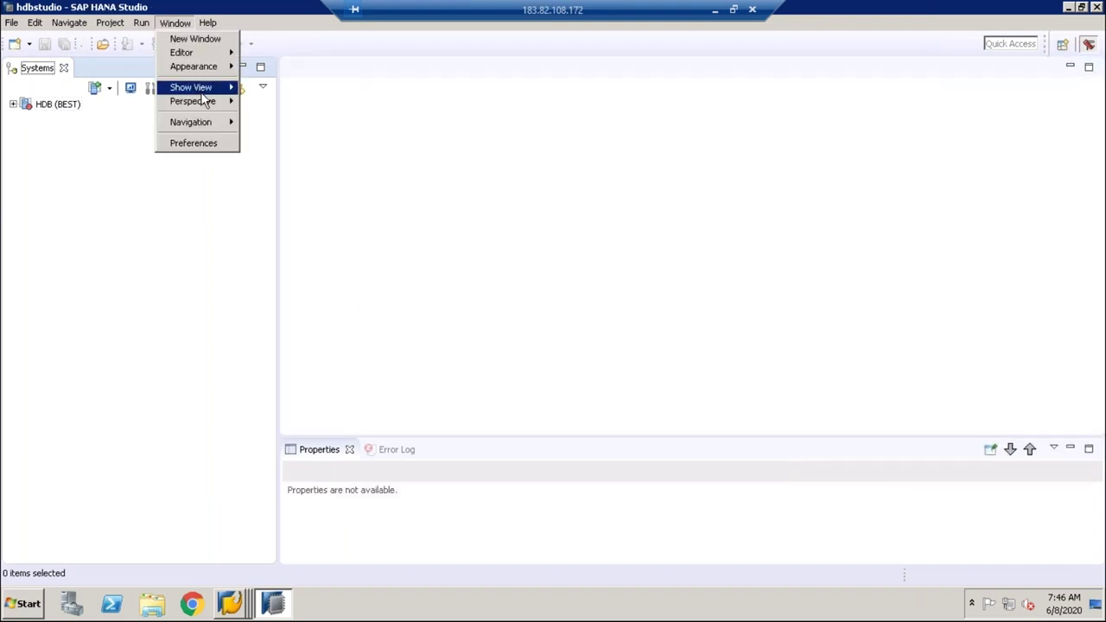
{"action": "mouse_move", "coordinate": [202, 100]}
{"action": "mouse_move", "coordinate": [306, 102]}
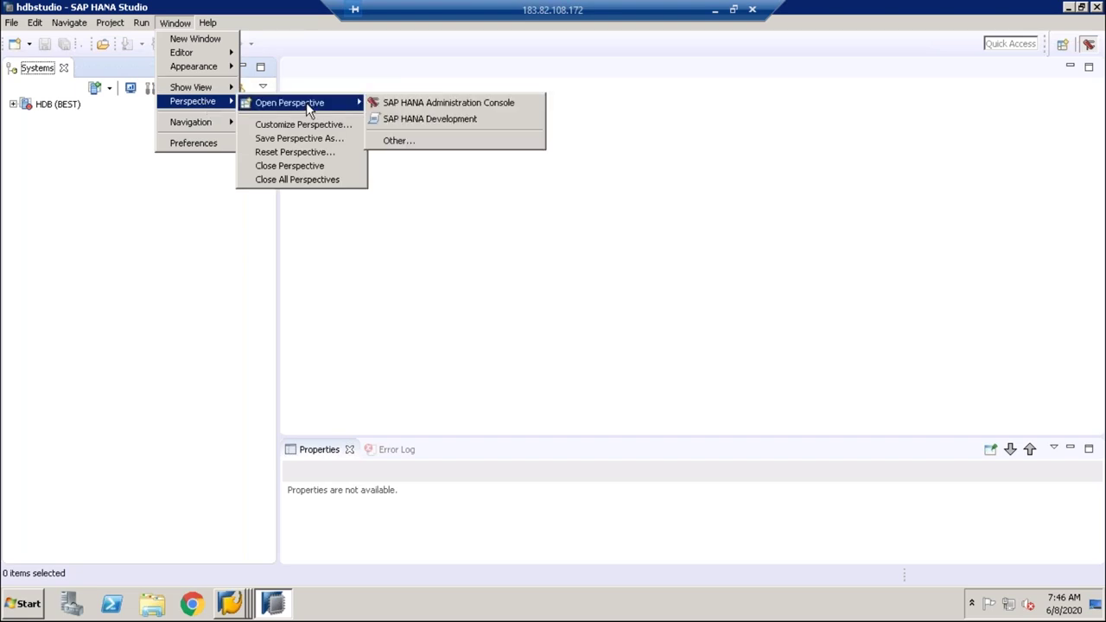
Choose ABAP from the full perspective list under Other... to open it.
{"action": "left_click", "coordinate": [416, 143]}
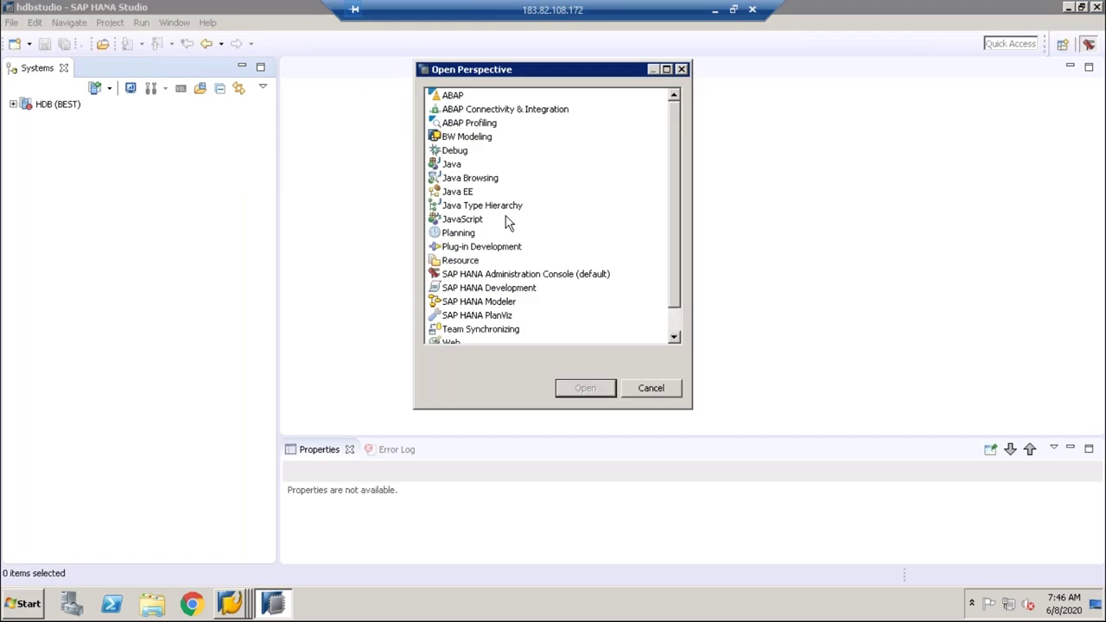
{"action": "left_click", "coordinate": [455, 97]}
{"action": "left_click", "coordinate": [585, 391]}
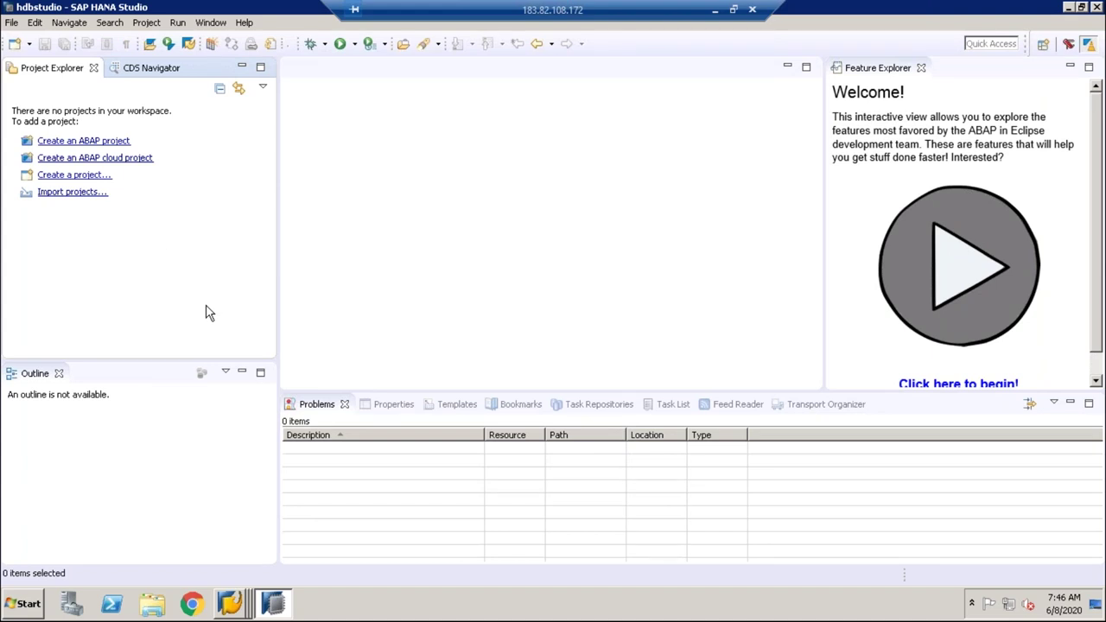
Create a new ABAP Project on the S4HANA1909 connection and accept its connection settings.
{"action": "left_click", "coordinate": [28, 44]}
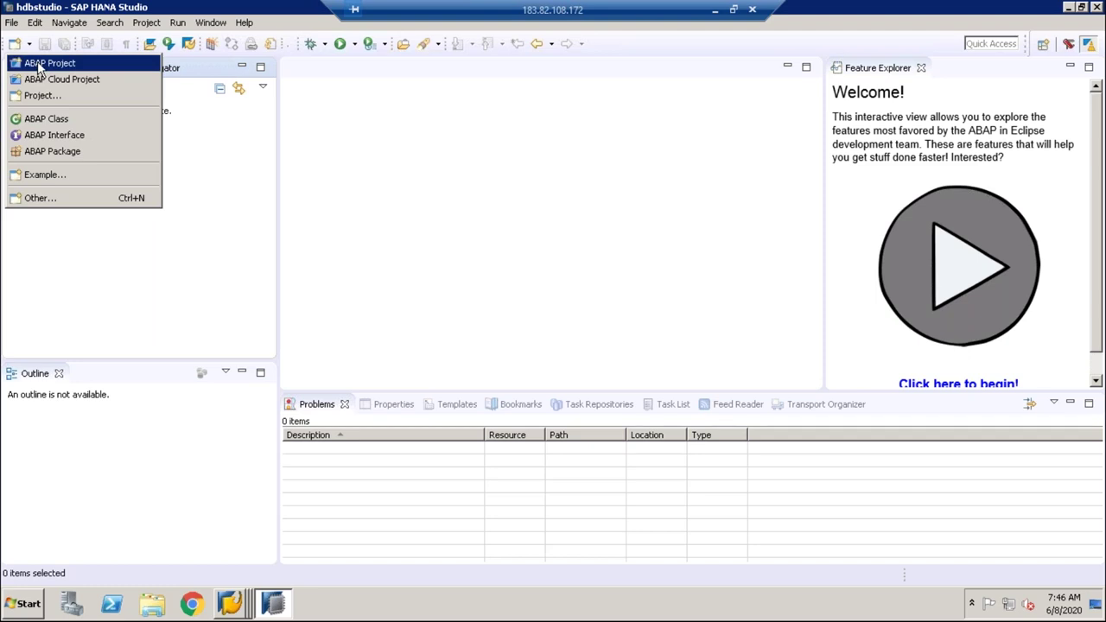
{"action": "left_click", "coordinate": [405, 297]}
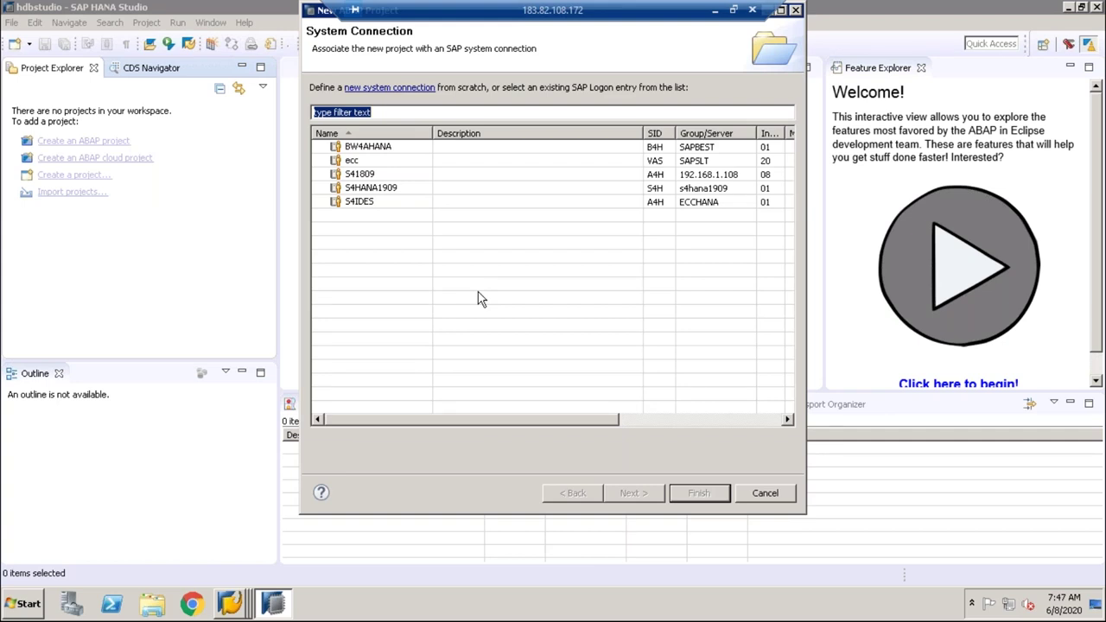
{"action": "double_click", "coordinate": [393, 189]}
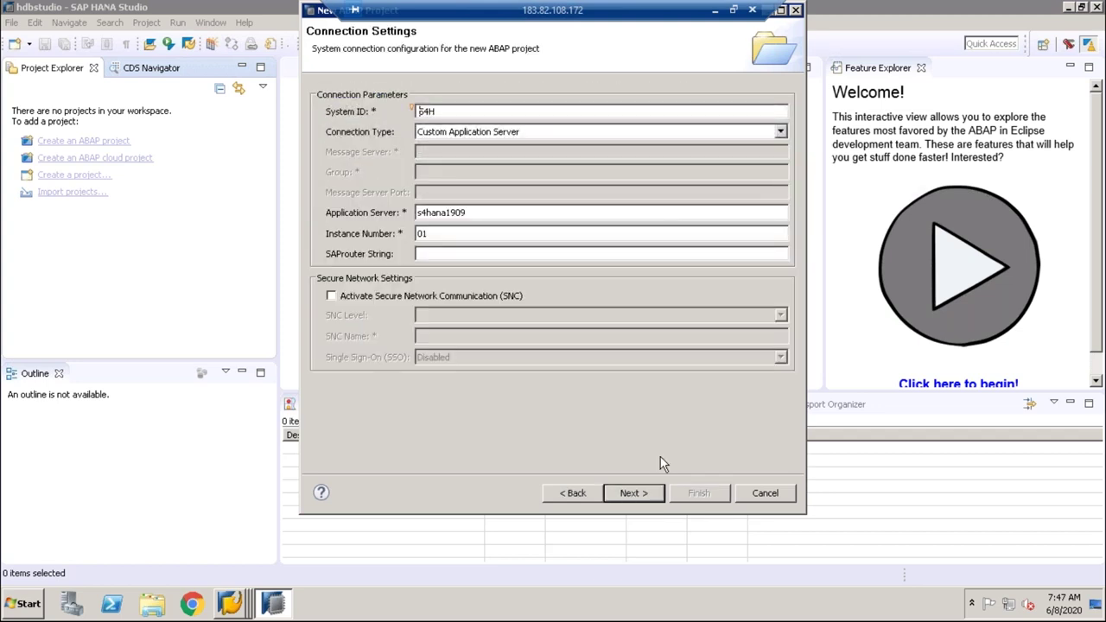
{"action": "left_click", "coordinate": [653, 494]}
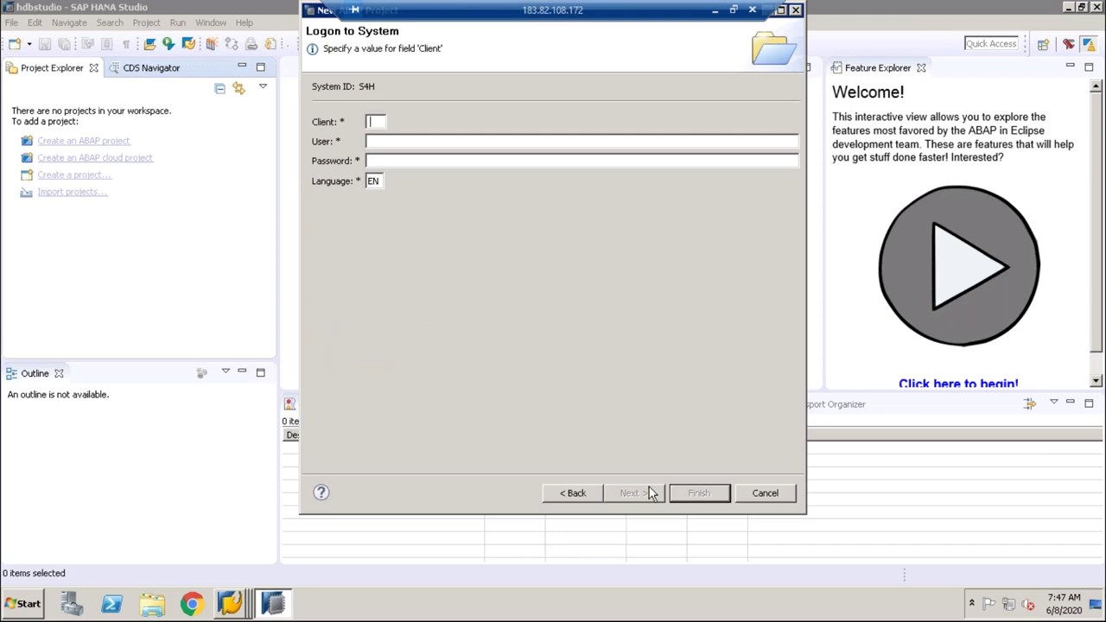
Check SAP Logon, minimize it, and close the SAP GUI new password window.
{"action": "left_click", "coordinate": [232, 605]}
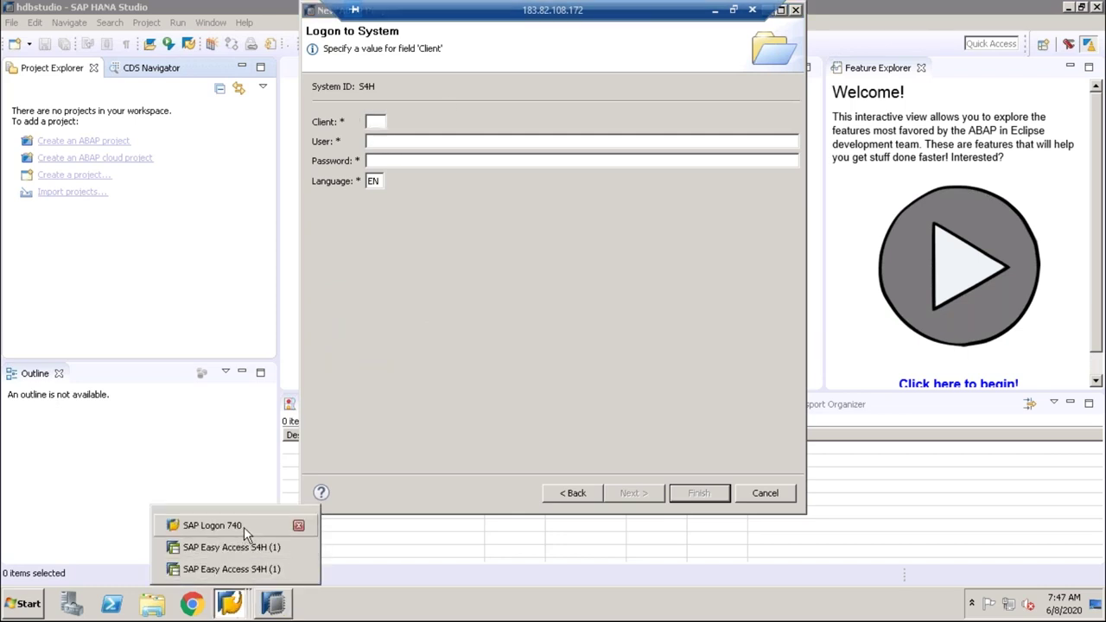
{"action": "left_click", "coordinate": [244, 527]}
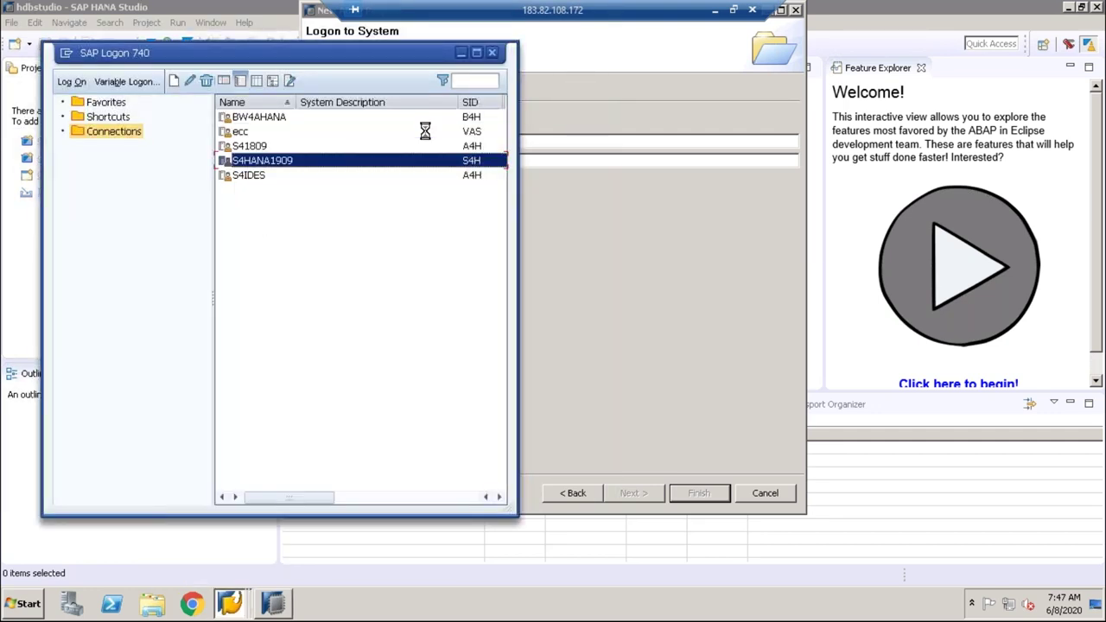
{"action": "left_click", "coordinate": [462, 53]}
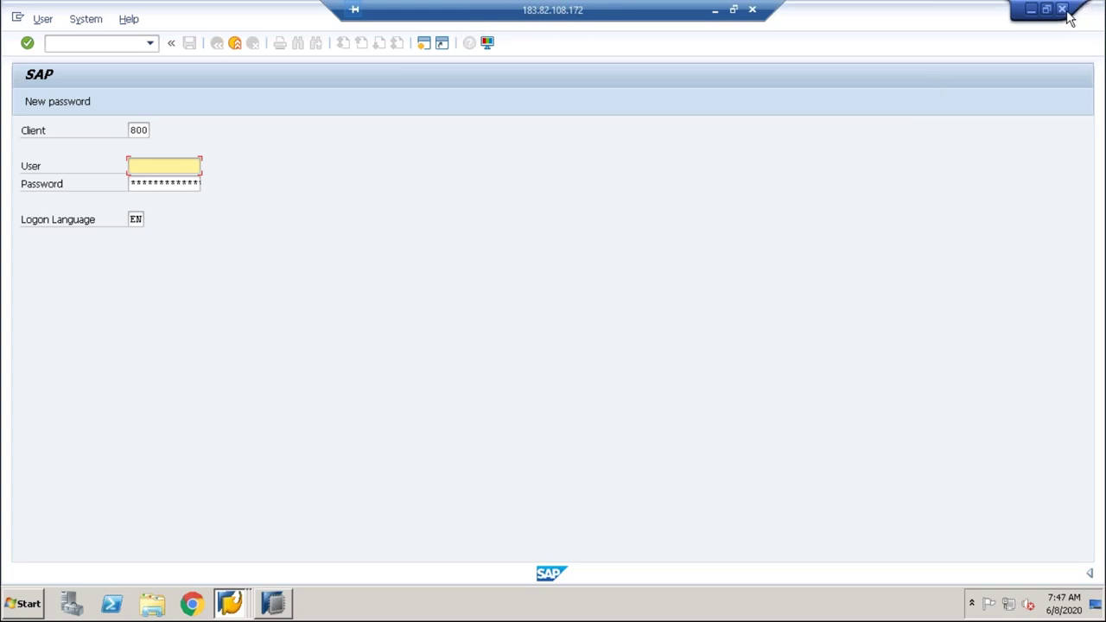
{"action": "left_click", "coordinate": [1064, 10]}
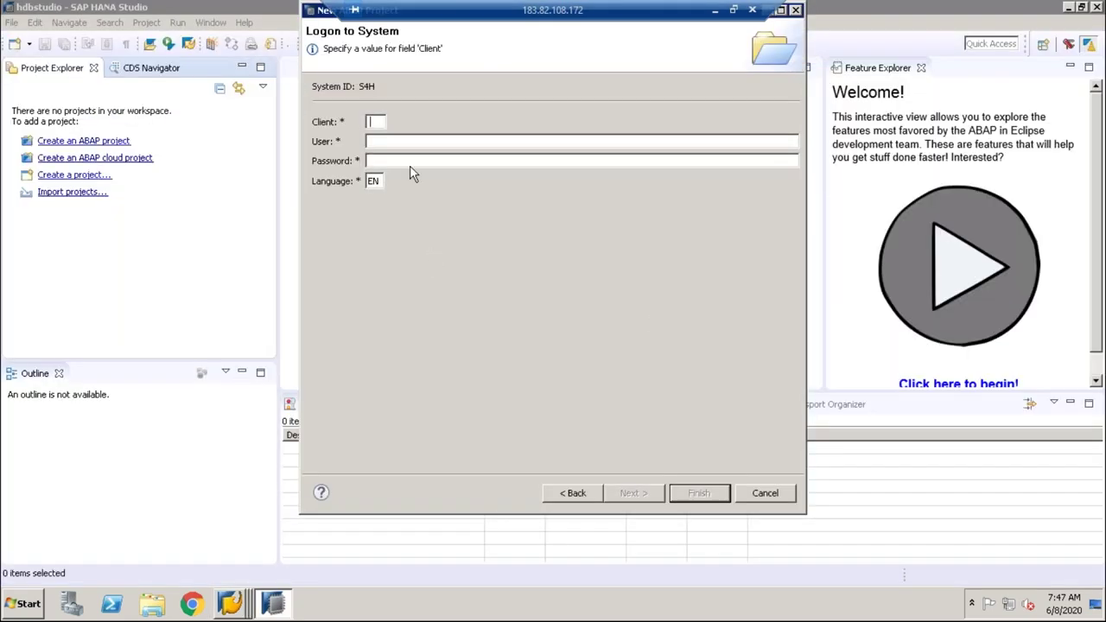
Log on with client 800, the user name and password to finish the project.
{"action": "type", "text": "800bes"}
{"action": "key", "text": "Tab"}
{"action": "type", "text": "*******"}
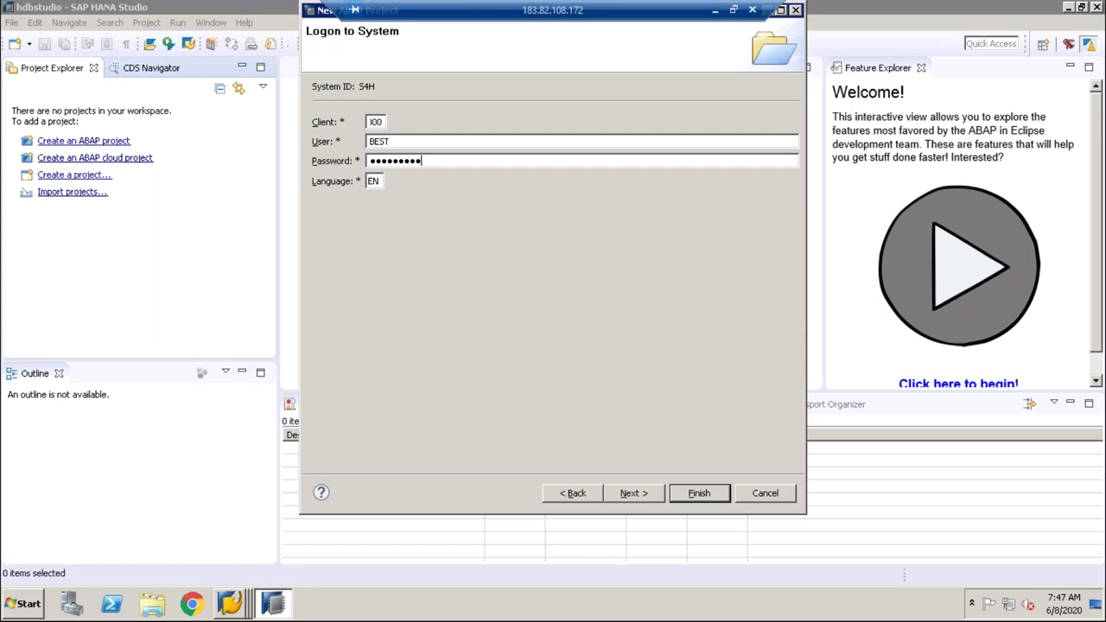
{"action": "type", "text": "*"}
{"action": "key", "text": "Return"}
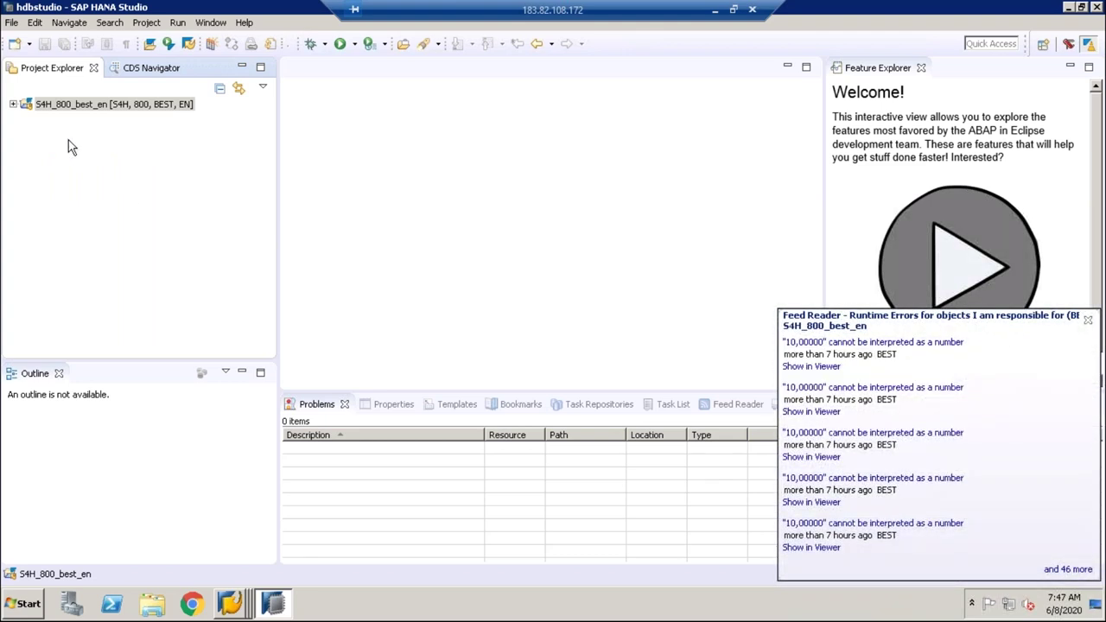
Expand the new project's Local Objects ($TMP), Favorite Packages and System Library nodes.
{"action": "left_click", "coordinate": [13, 103]}
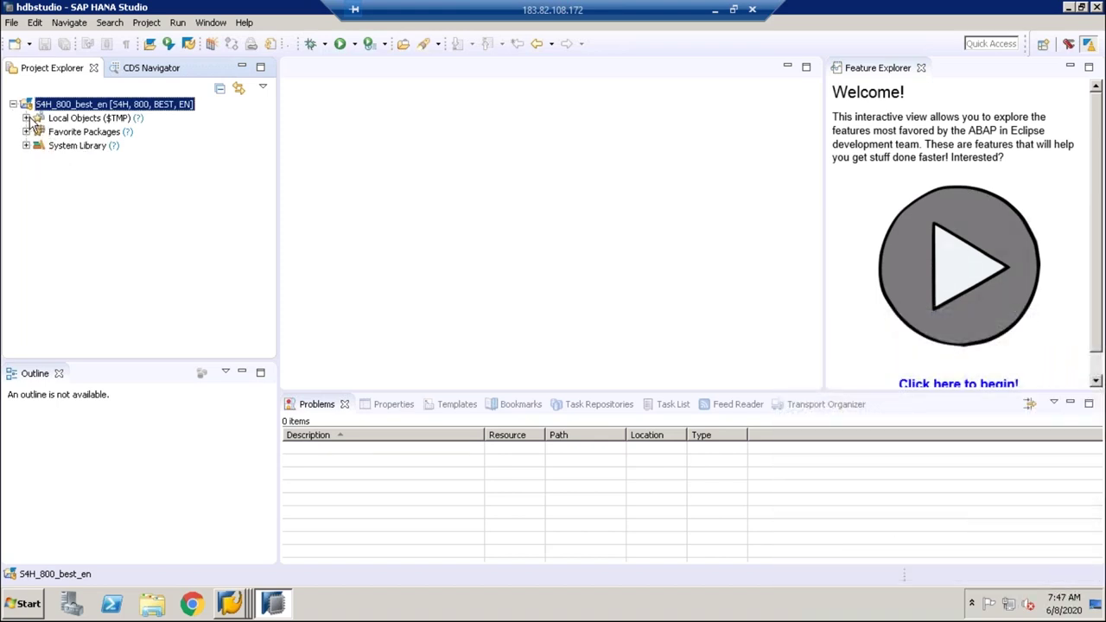
{"action": "left_click", "coordinate": [26, 118]}
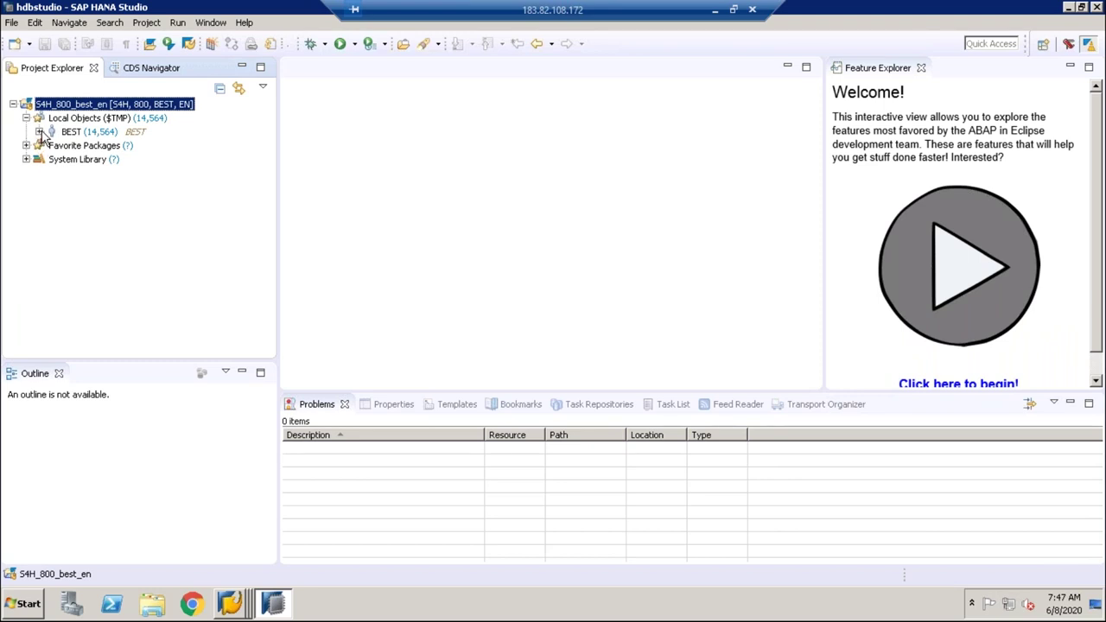
{"action": "left_click", "coordinate": [26, 145]}
{"action": "left_click", "coordinate": [26, 159]}
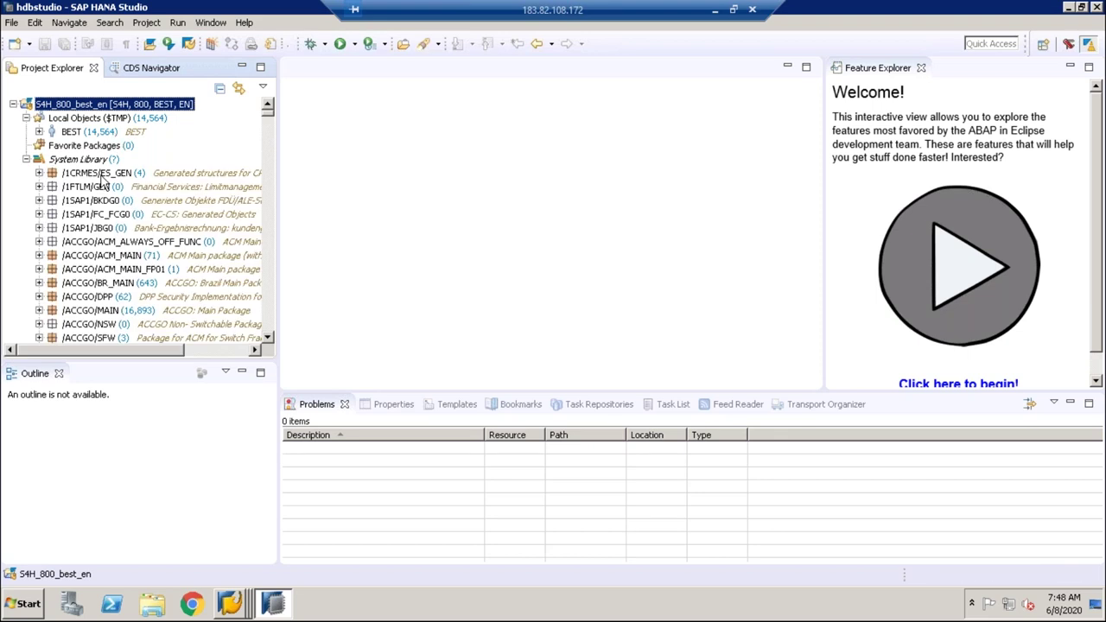
{"action": "left_click", "coordinate": [26, 160]}
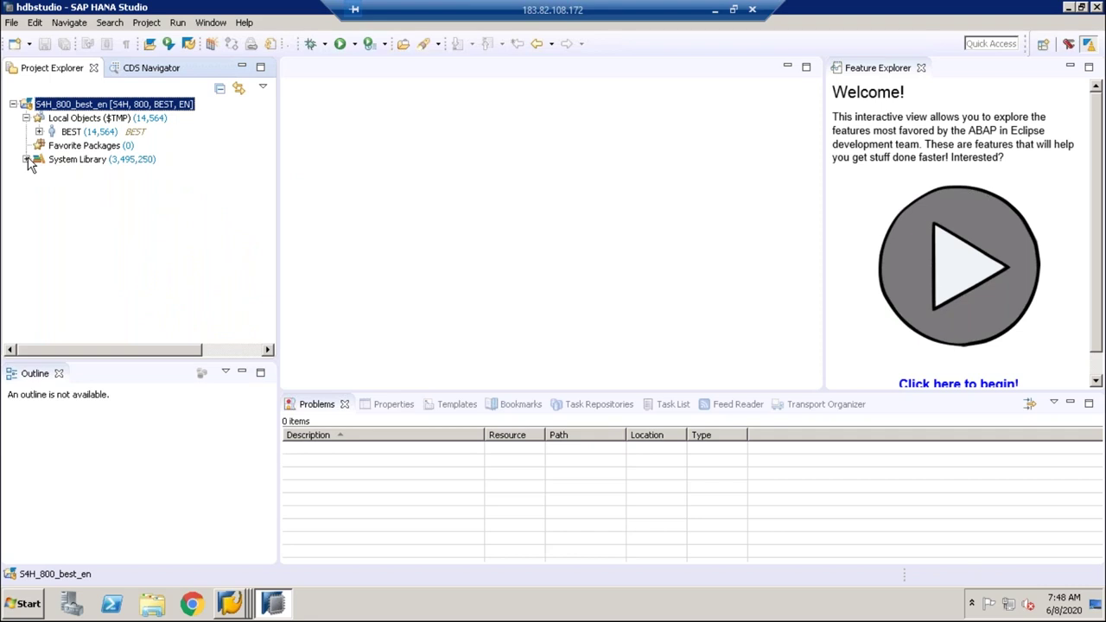
{"action": "left_click", "coordinate": [26, 160]}
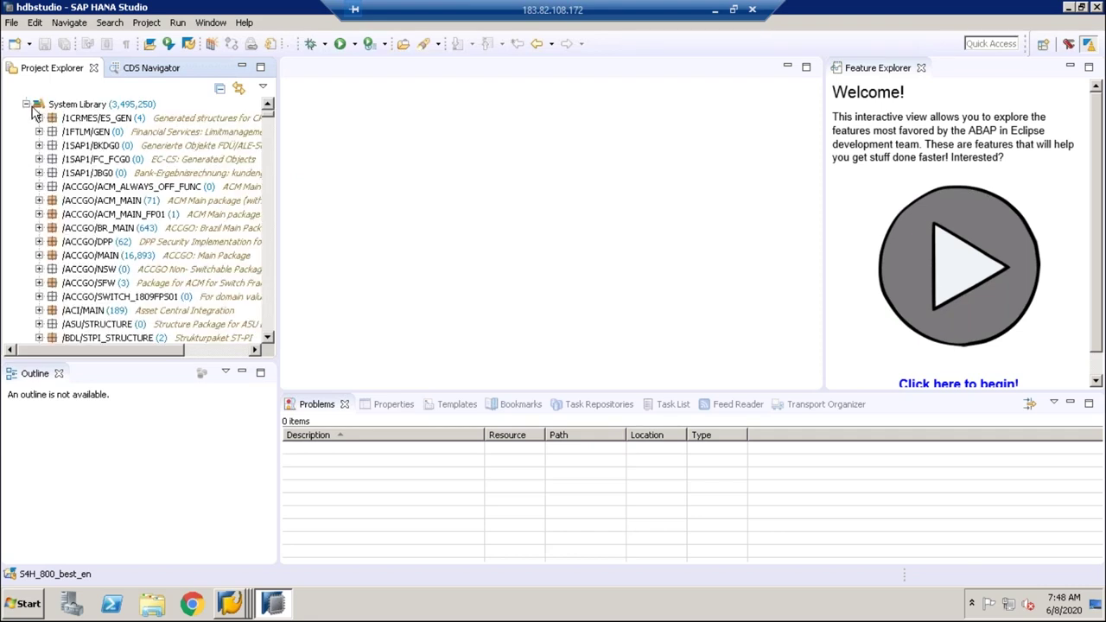
{"action": "left_click", "coordinate": [27, 104]}
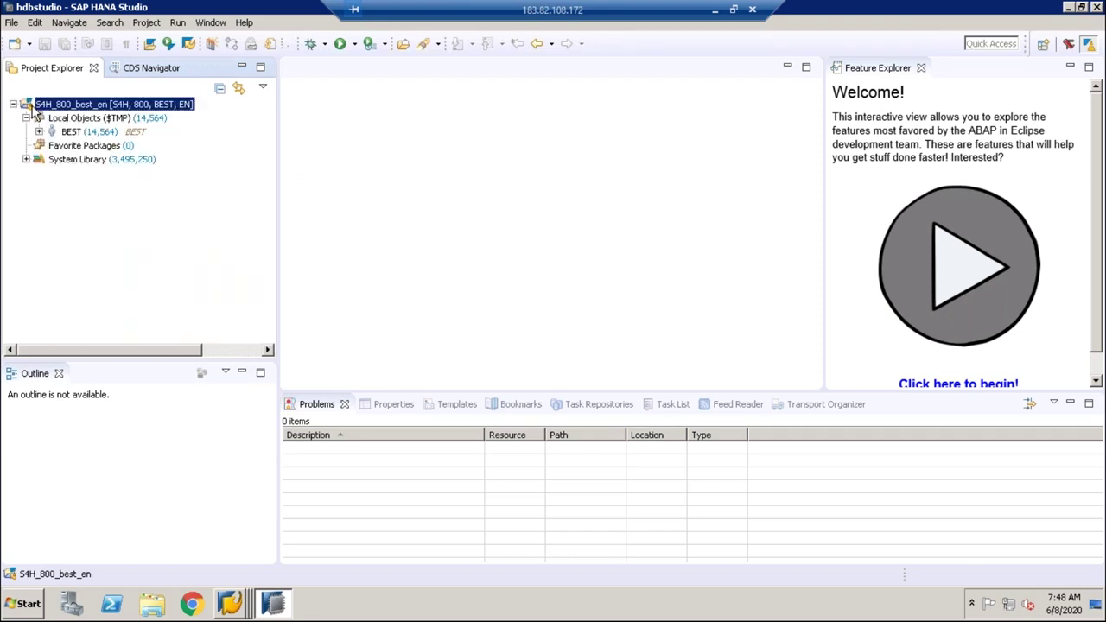
Select the System Library and expand it to list its packages.
{"action": "left_click", "coordinate": [121, 165]}
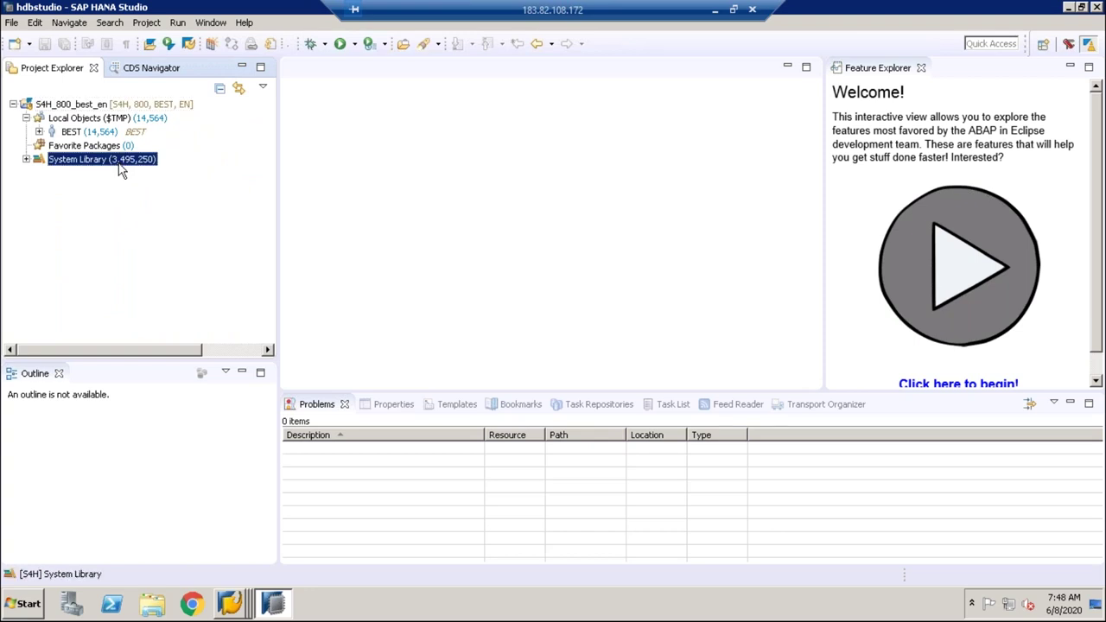
{"action": "right_click", "coordinate": [121, 170]}
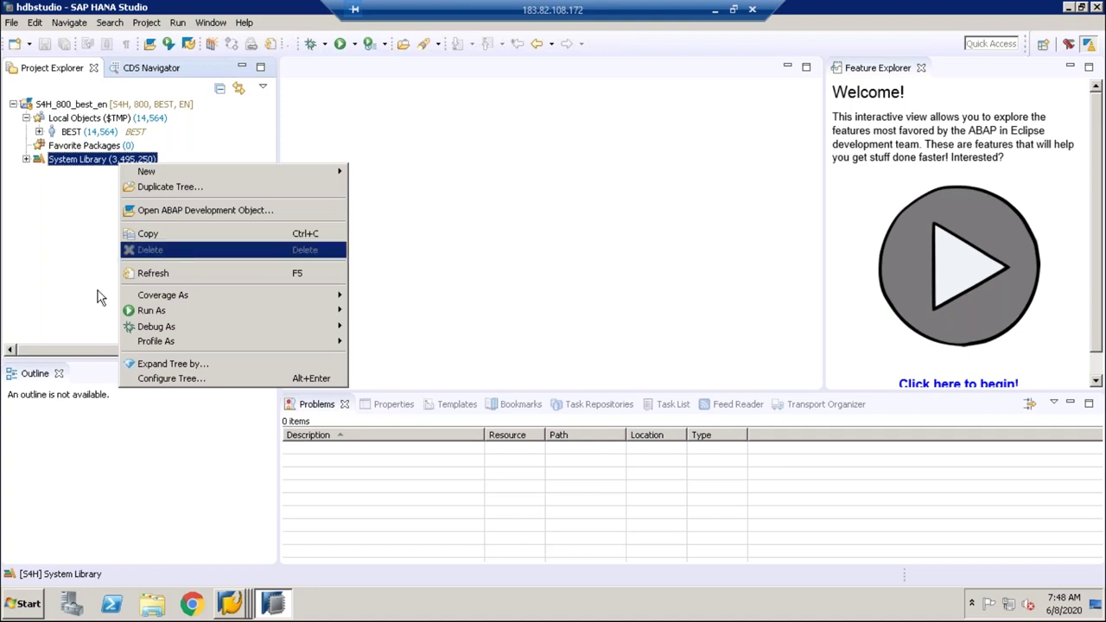
{"action": "left_click", "coordinate": [56, 288]}
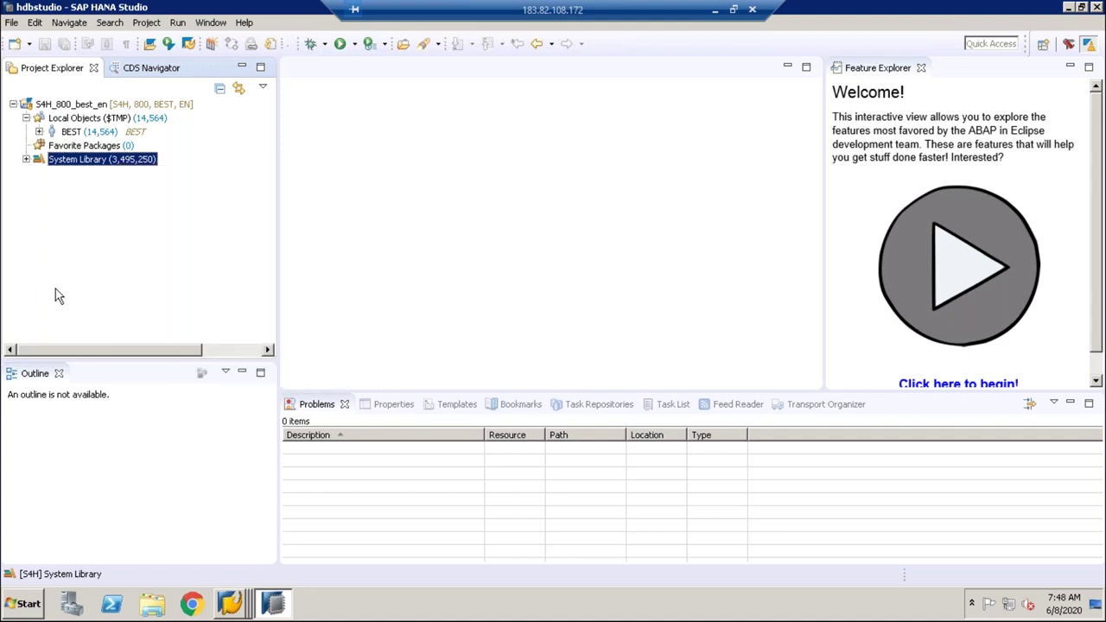
{"action": "left_click", "coordinate": [26, 159]}
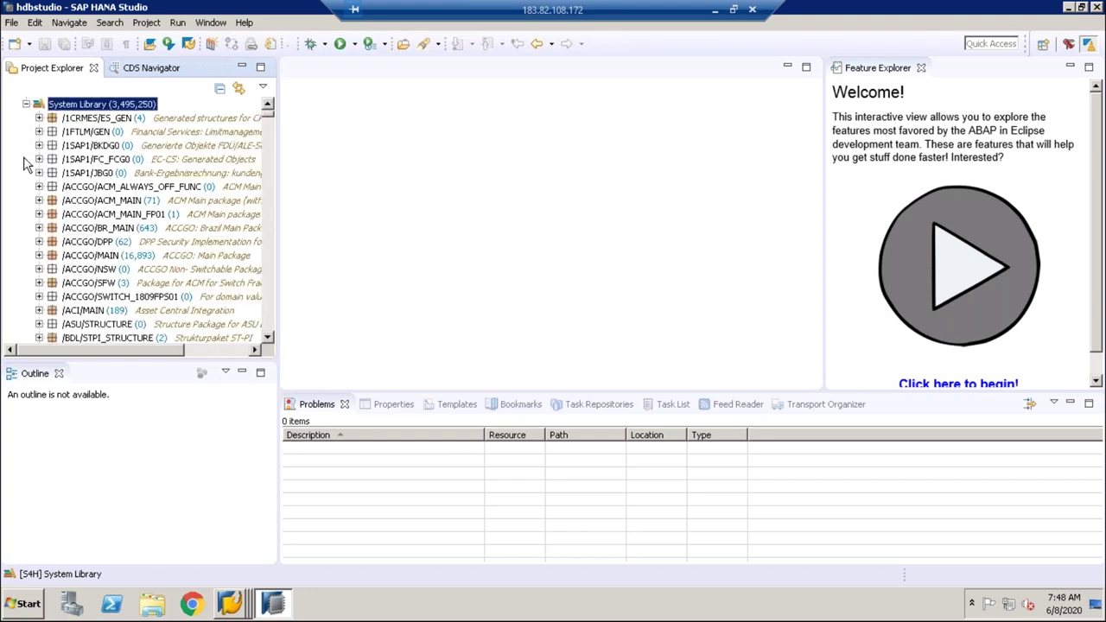
{"action": "right_click", "coordinate": [122, 109]}
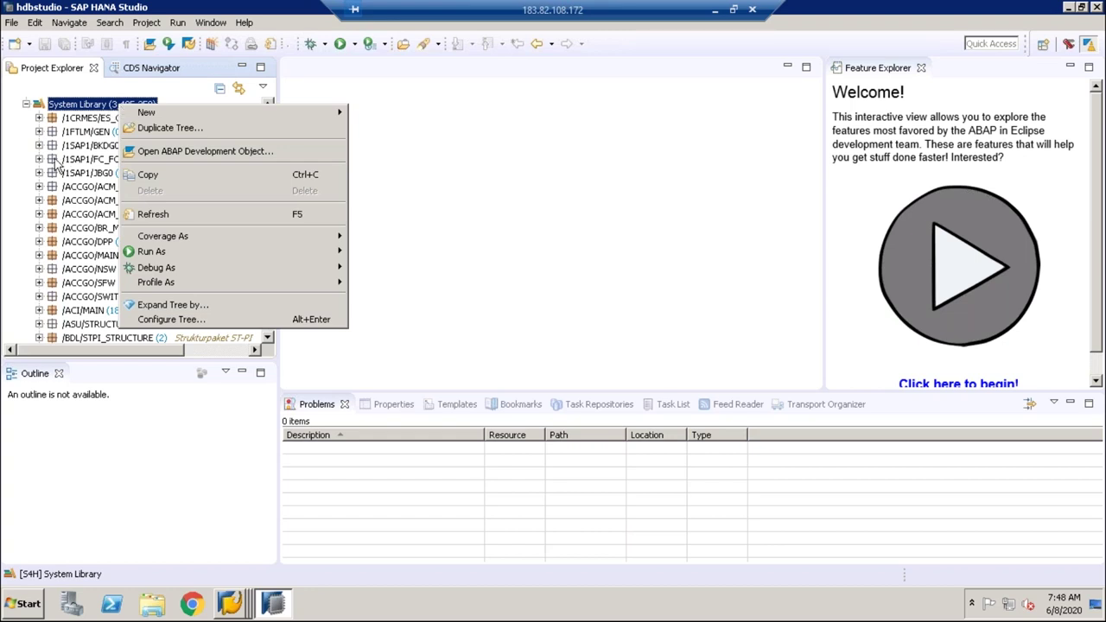
{"action": "left_click", "coordinate": [20, 176]}
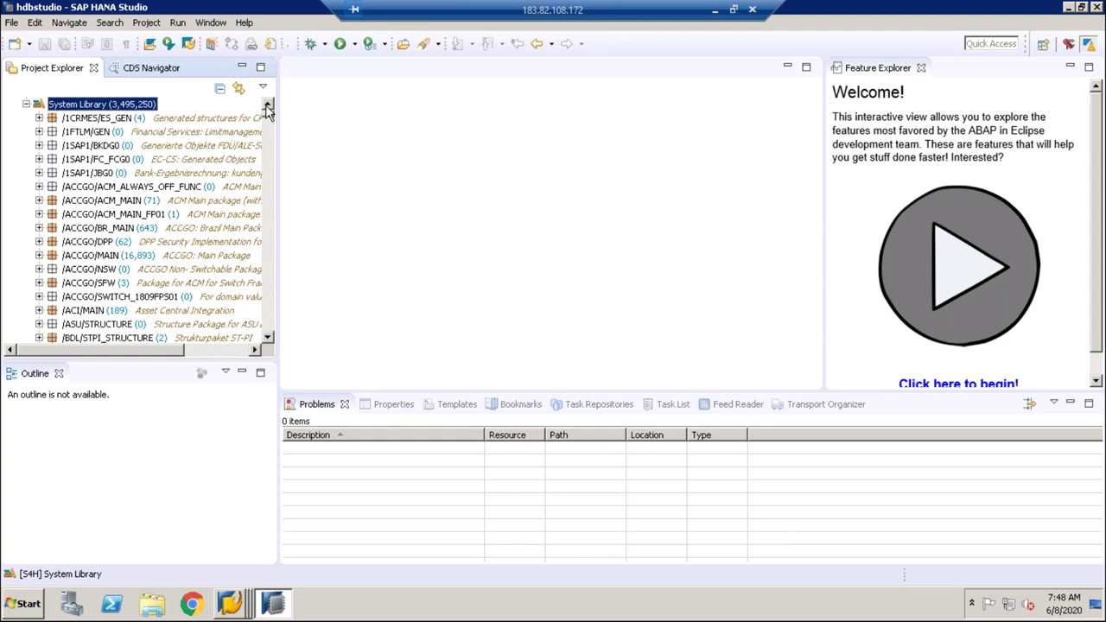
Select the S4H_800_best_en project root and scroll back to the top of the tree.
{"action": "left_click", "coordinate": [267, 105]}
{"action": "left_click", "coordinate": [268, 104]}
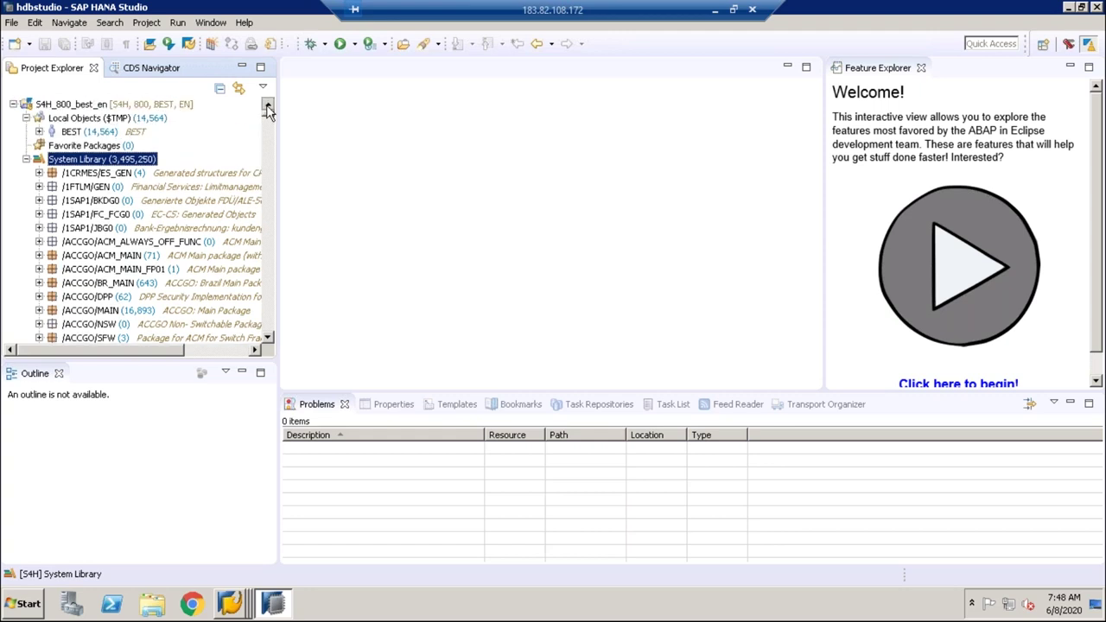
{"action": "left_click", "coordinate": [127, 107]}
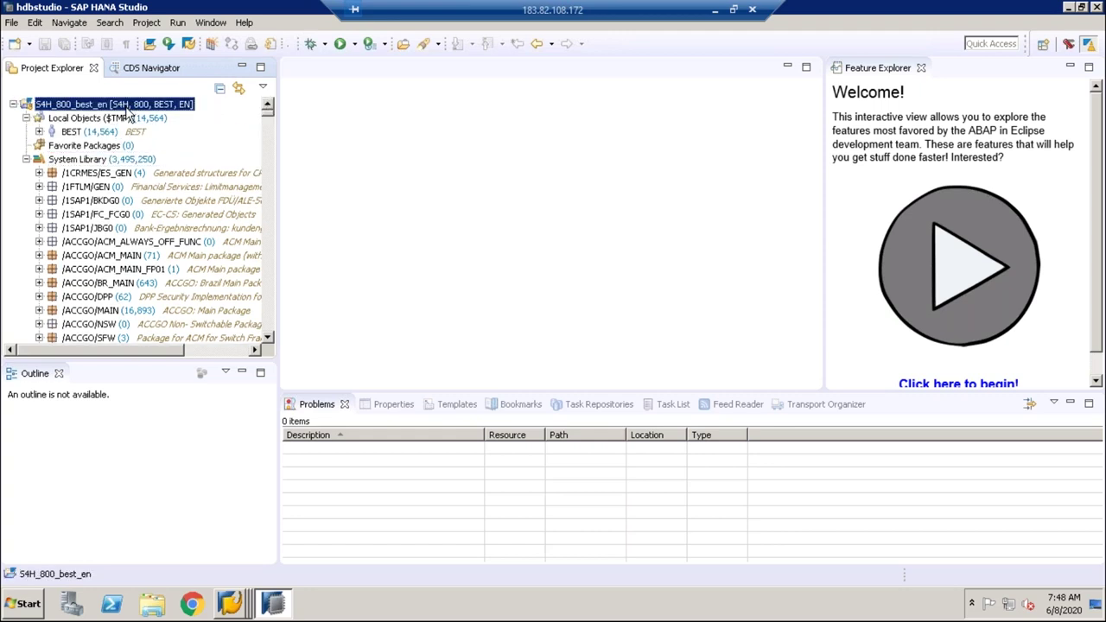
{"action": "right_click", "coordinate": [127, 111]}
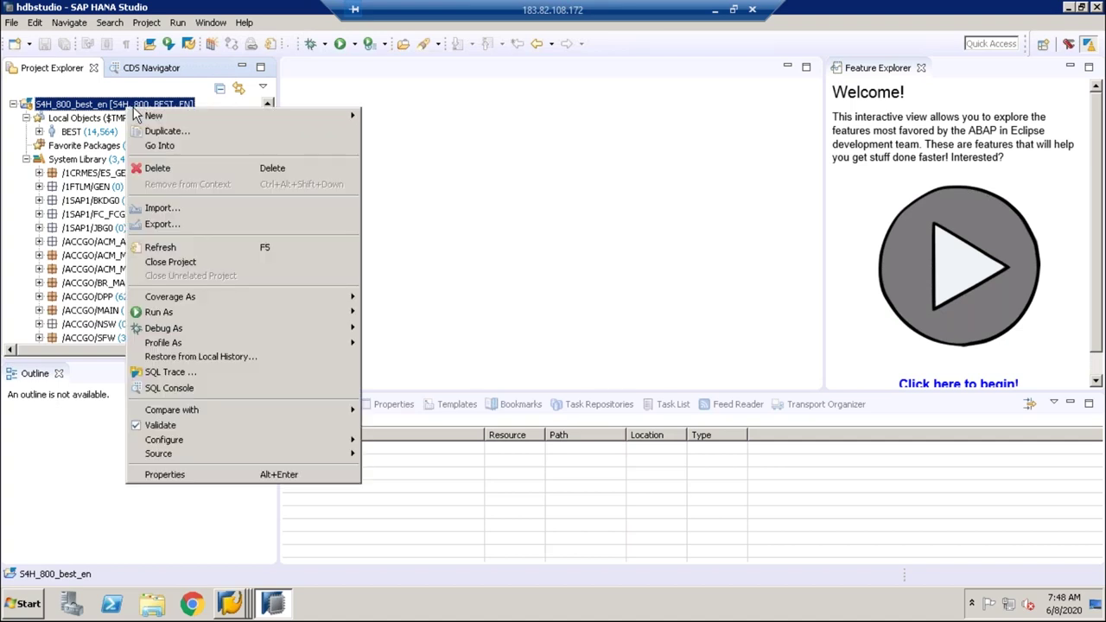
{"action": "left_click", "coordinate": [422, 198]}
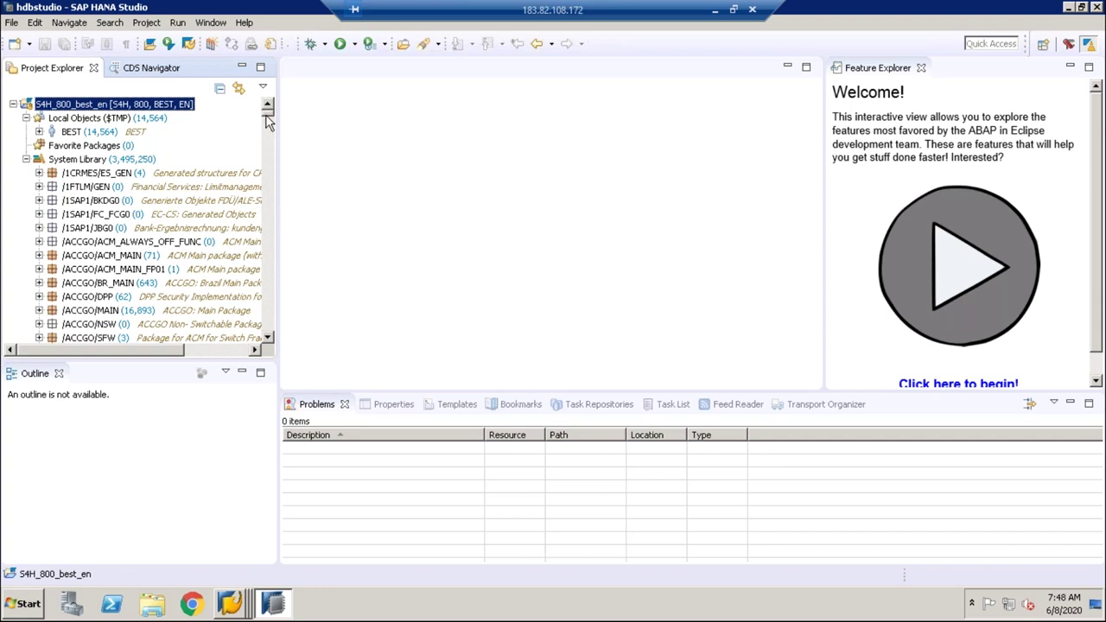
{"action": "left_click_drag", "start_coordinate": [267, 121], "coordinate": [290, 322]}
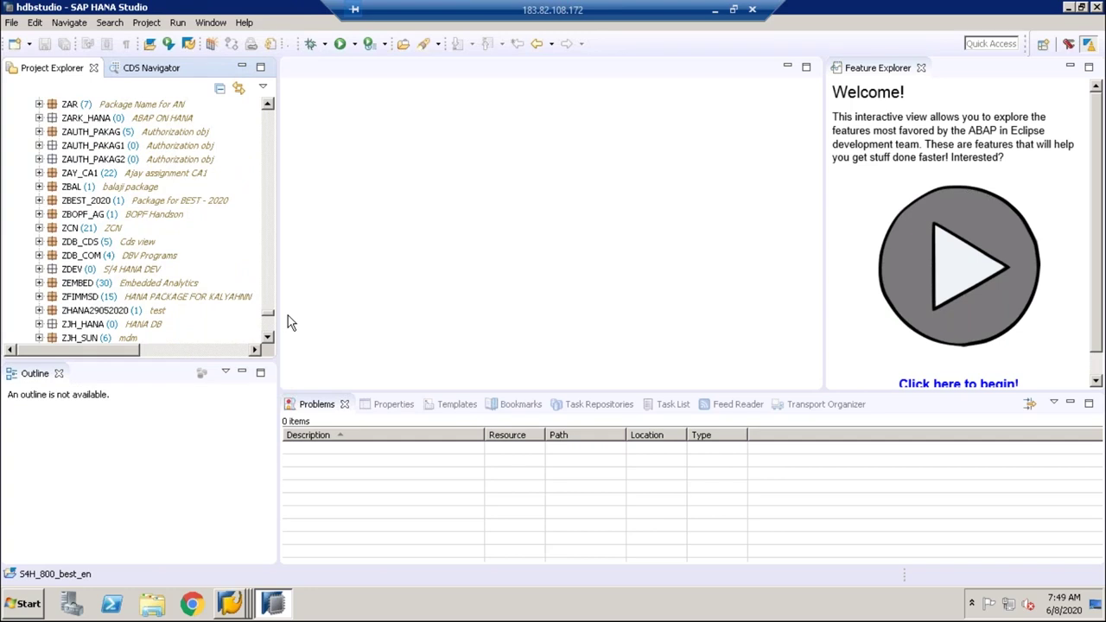
Open package ZJH_HANA in its editor, then bring up the list of inactive objects to activate.
{"action": "left_click", "coordinate": [268, 335]}
{"action": "left_click", "coordinate": [268, 336]}
{"action": "left_click", "coordinate": [268, 335]}
{"action": "left_click", "coordinate": [268, 335]}
{"action": "left_click", "coordinate": [268, 336]}
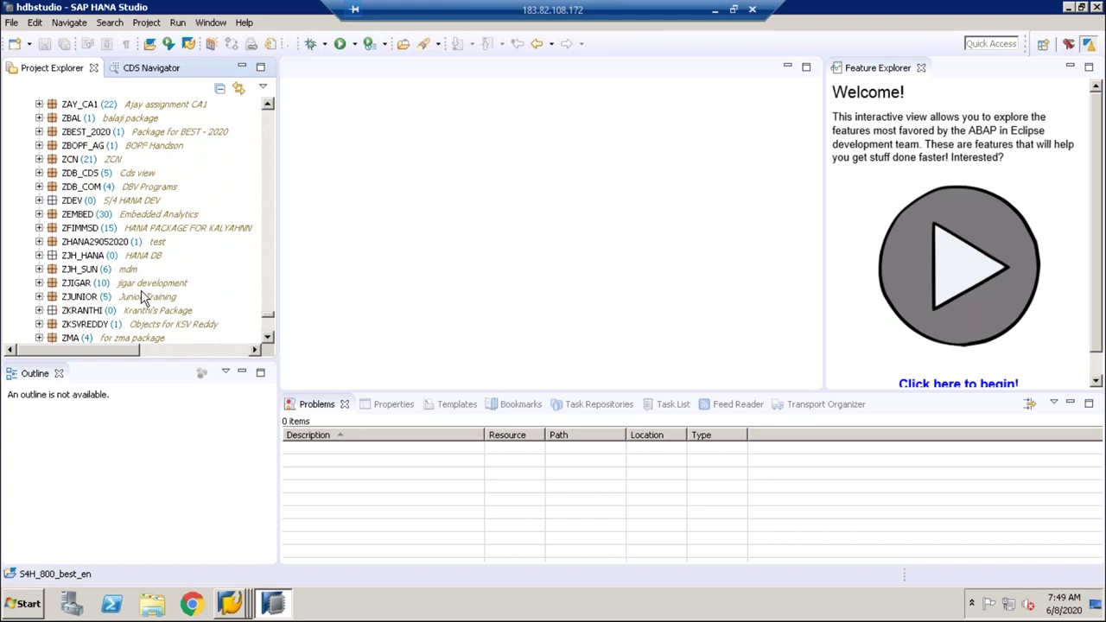
{"action": "left_click", "coordinate": [107, 259]}
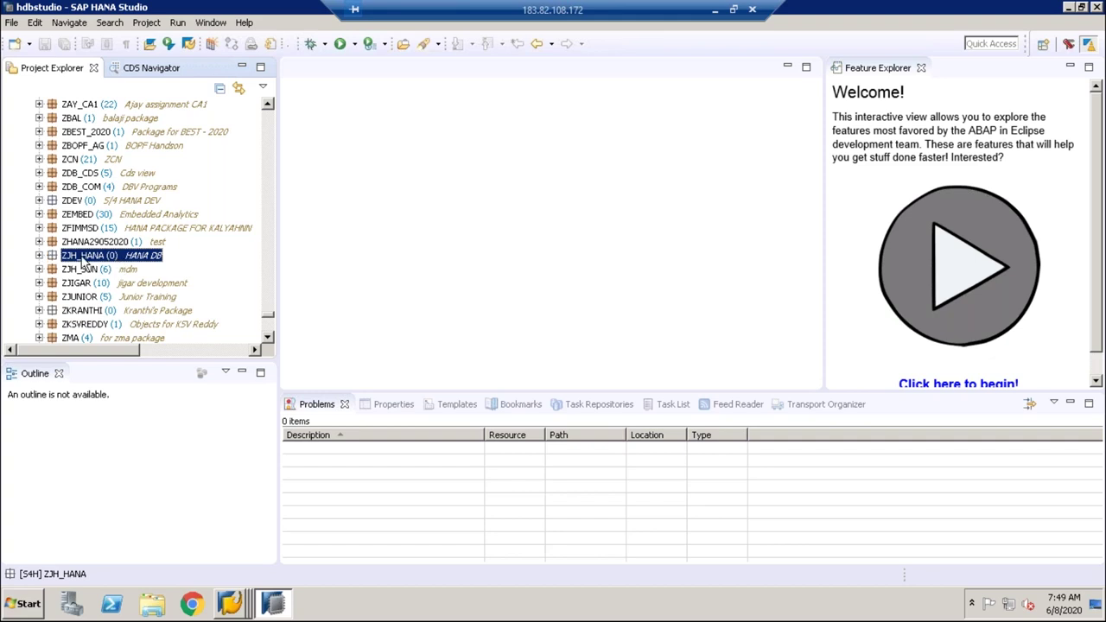
{"action": "double_click", "coordinate": [82, 257]}
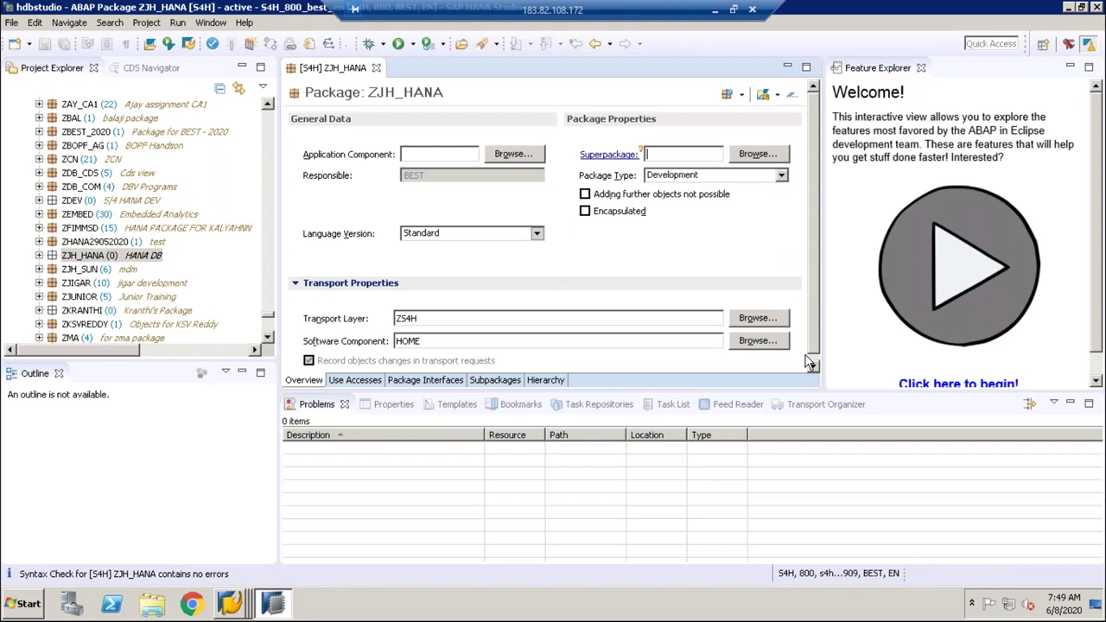
{"action": "left_click", "coordinate": [814, 368]}
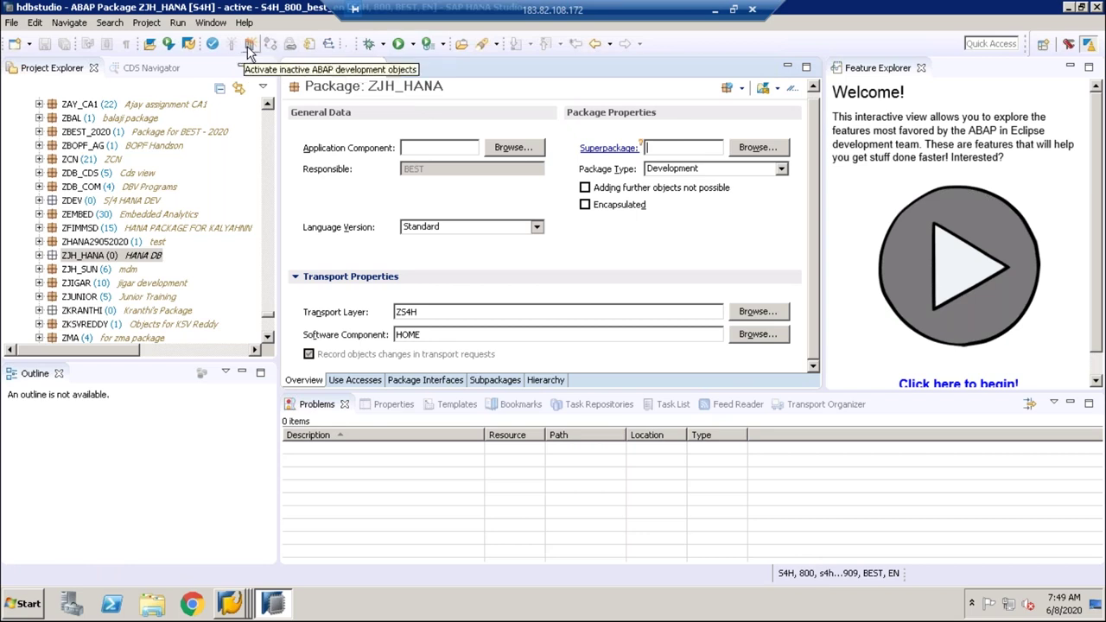
{"action": "left_click", "coordinate": [248, 46]}
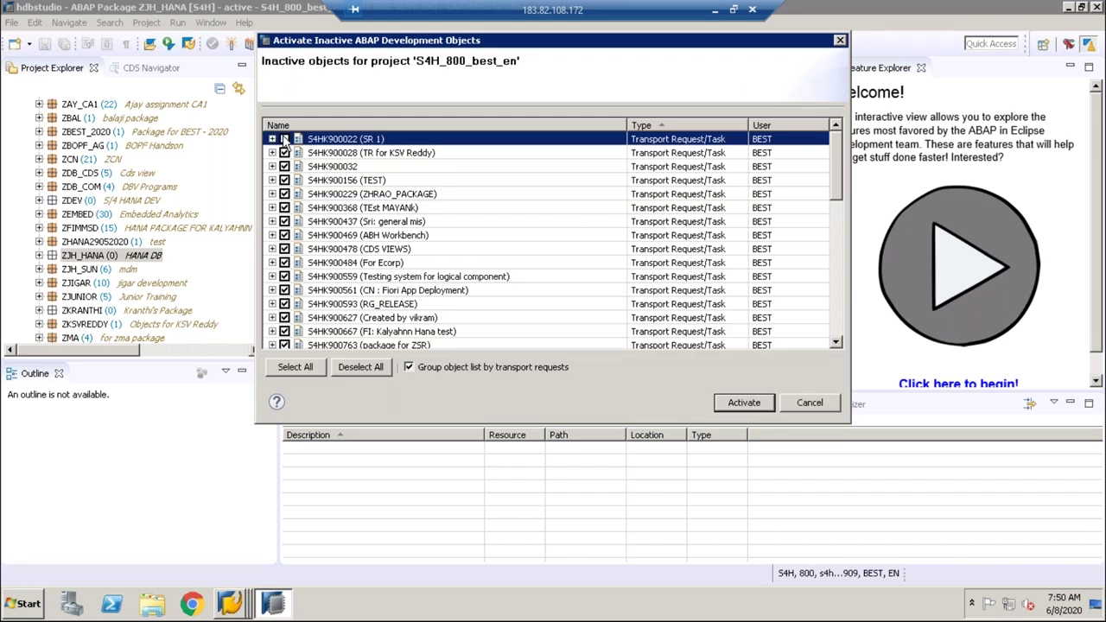
{"action": "left_click", "coordinate": [357, 372]}
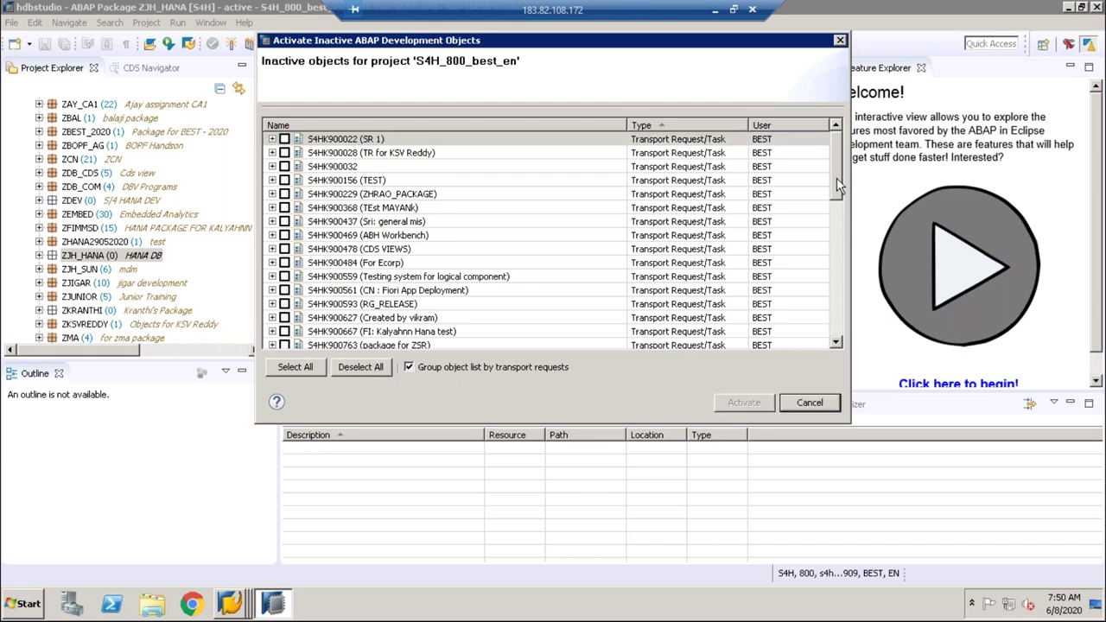
{"action": "left_click_drag", "start_coordinate": [837, 179], "coordinate": [836, 338]}
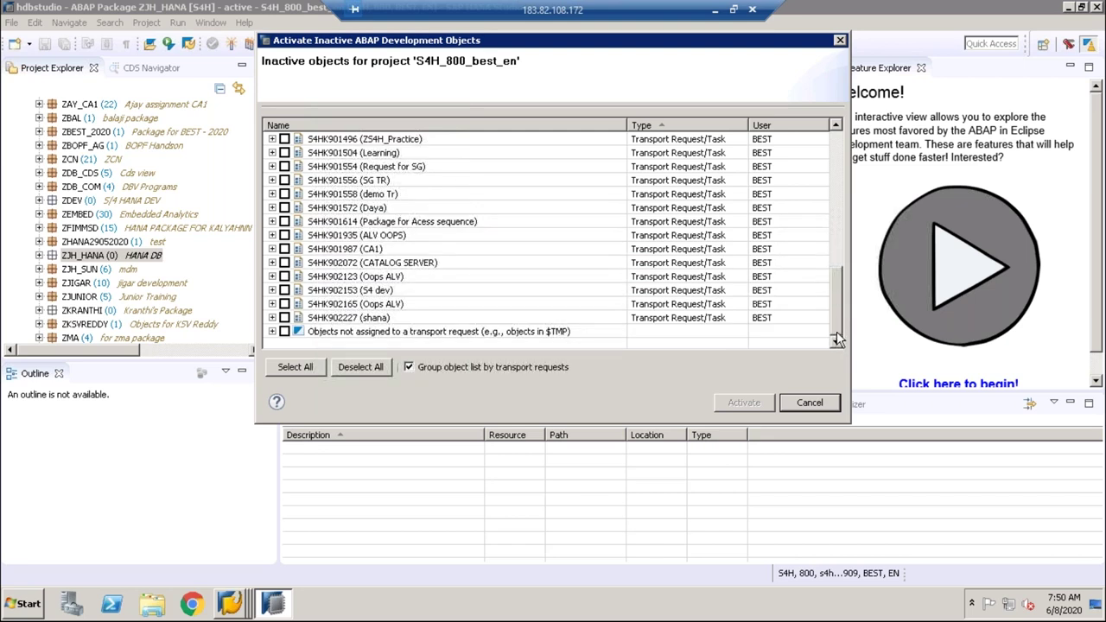
{"action": "left_click_drag", "start_coordinate": [836, 327], "coordinate": [838, 177]}
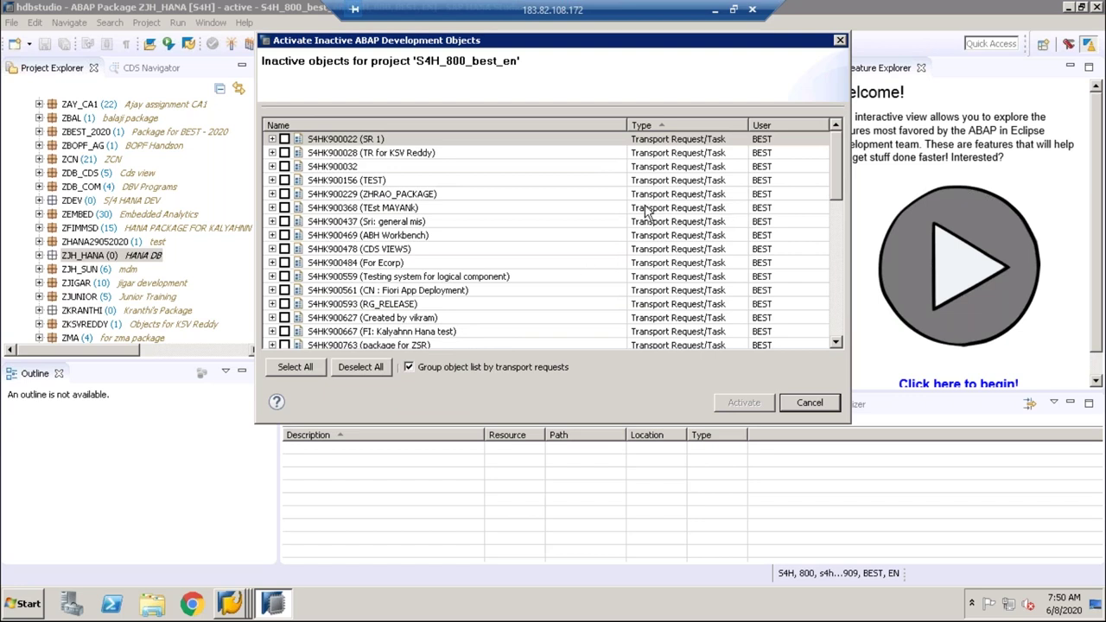
{"action": "left_click", "coordinate": [840, 42]}
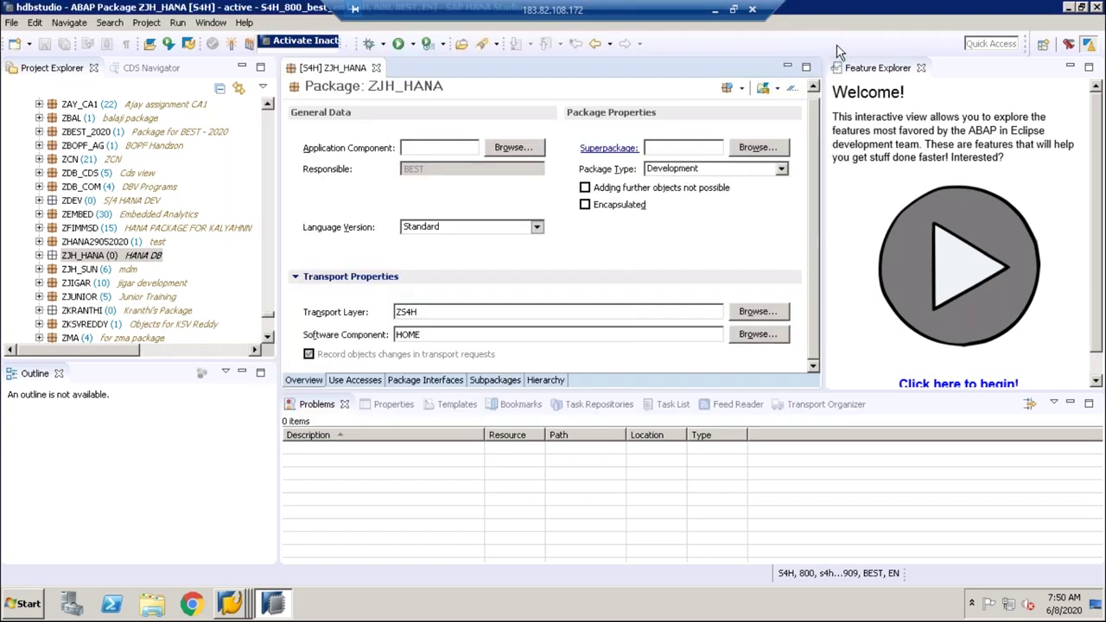
Start a new Other ABAP Repository Object in the ZJH_HANA package.
{"action": "left_click", "coordinate": [89, 259]}
{"action": "right_click", "coordinate": [90, 259]}
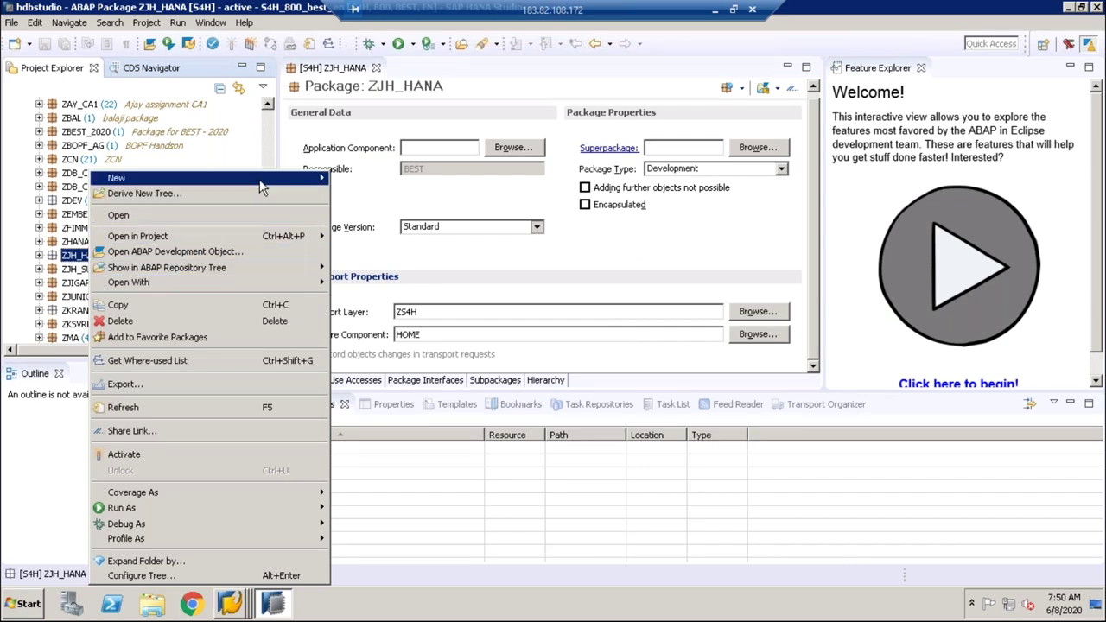
{"action": "mouse_move", "coordinate": [262, 185]}
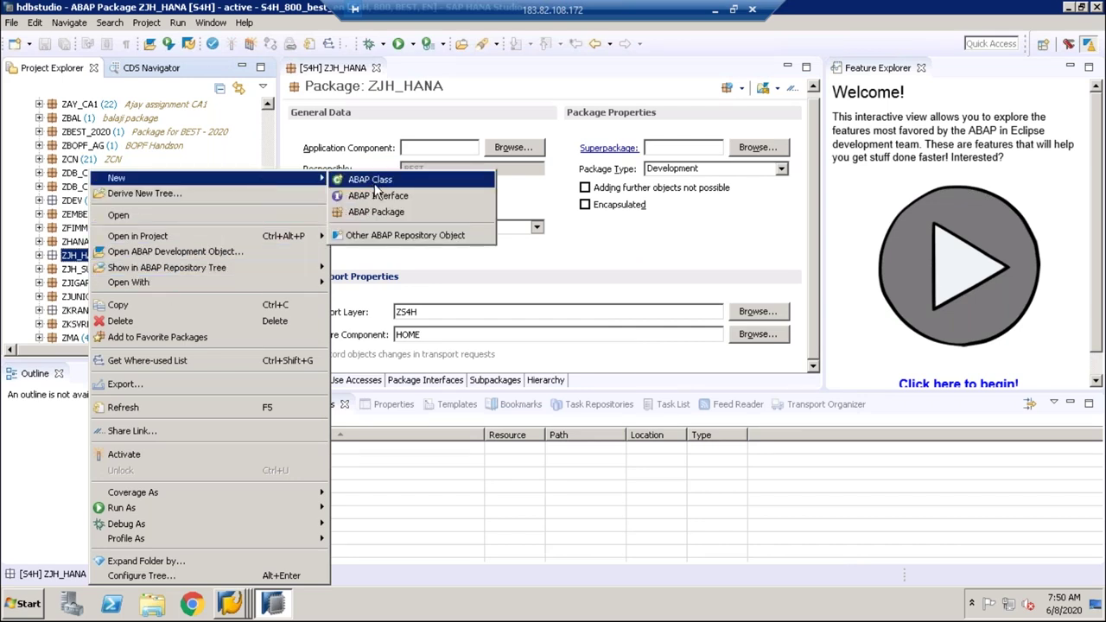
{"action": "left_click", "coordinate": [391, 236]}
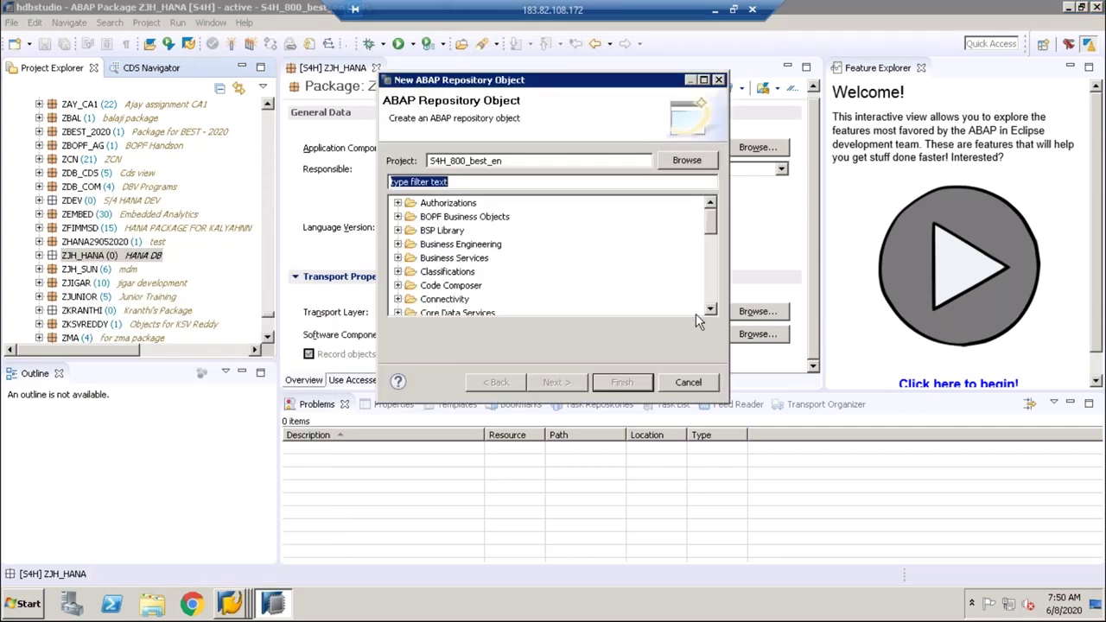
Expand BOPF Business Objects in the wizard, then minimize the remote session to view the slides.
{"action": "left_click_drag", "start_coordinate": [711, 311], "coordinate": [712, 311]}
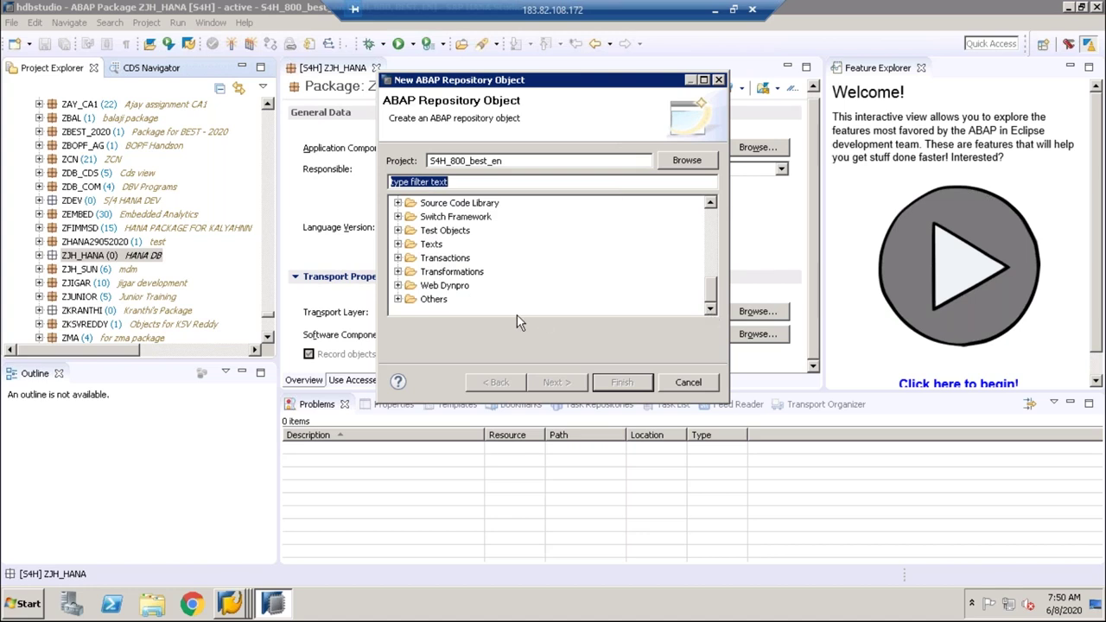
{"action": "left_click", "coordinate": [714, 254]}
{"action": "left_click", "coordinate": [714, 228]}
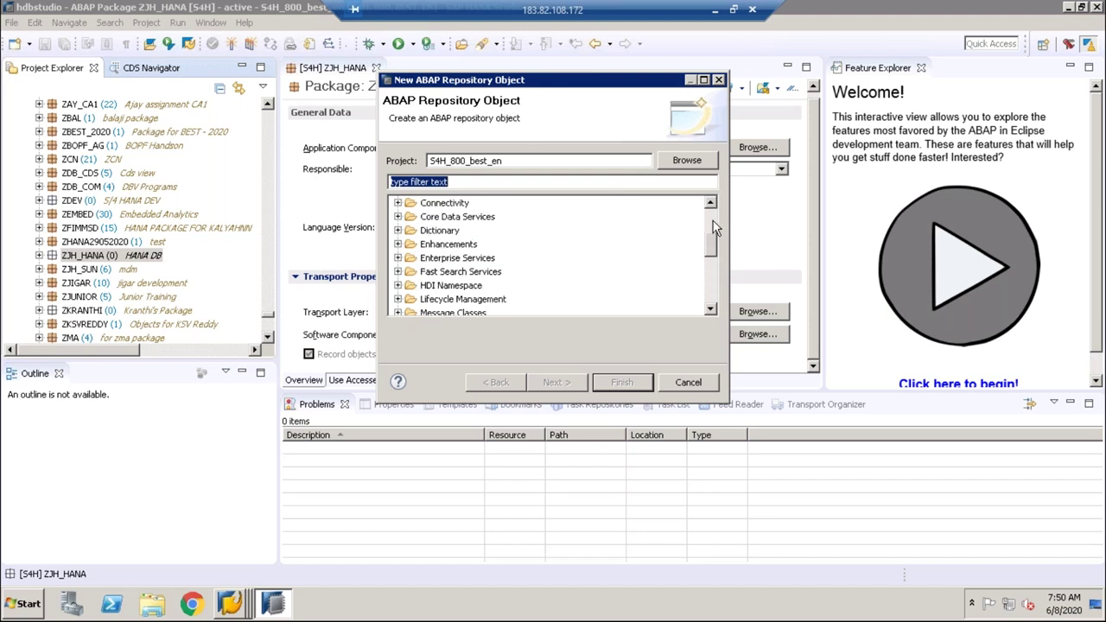
{"action": "left_click", "coordinate": [714, 228]}
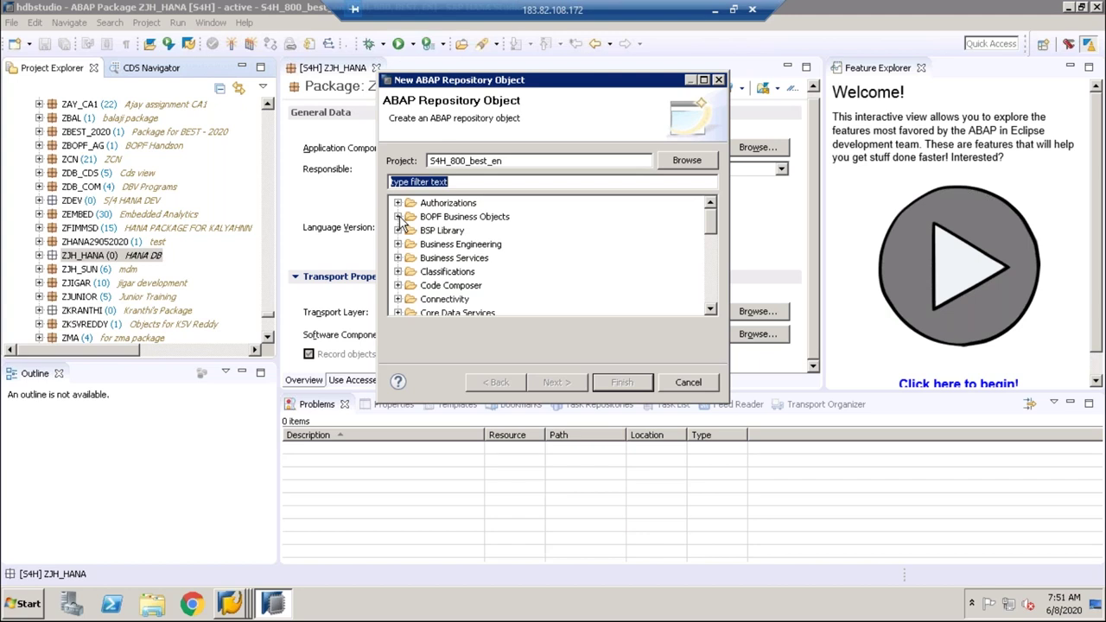
{"action": "left_click", "coordinate": [399, 217]}
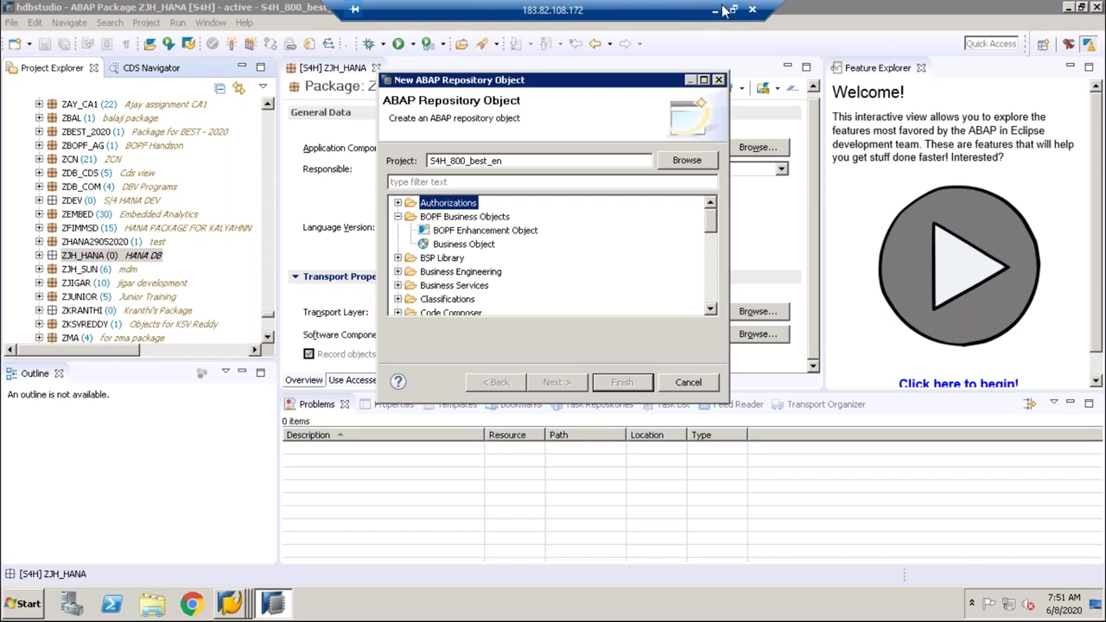
{"action": "left_click", "coordinate": [714, 9]}
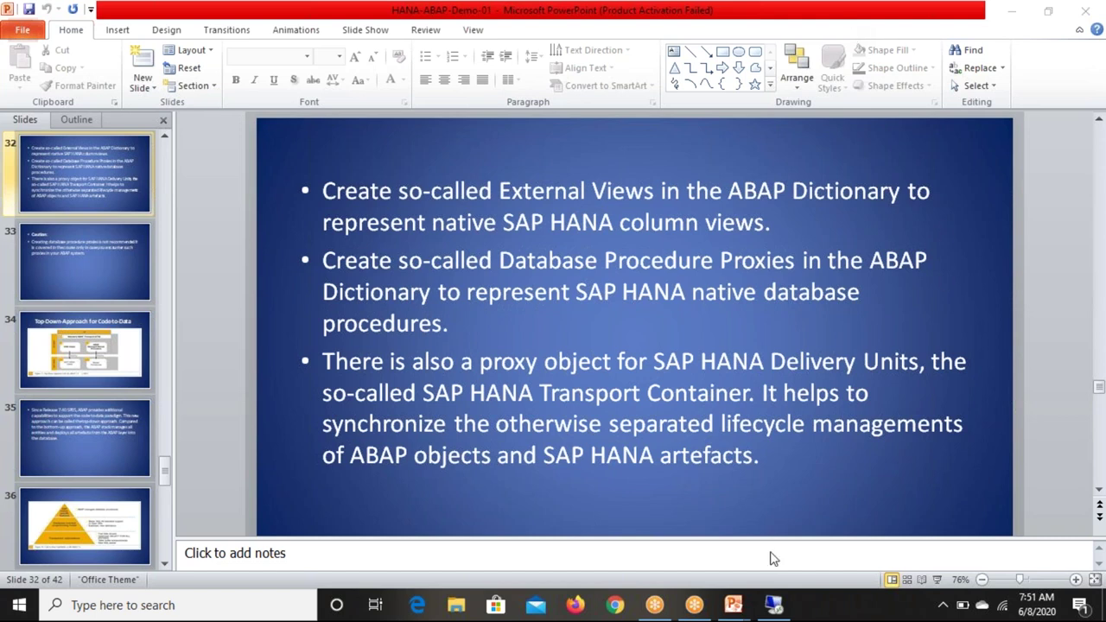
Return from PowerPoint slide 32 to the remote SAP HANA Studio wizard.
{"action": "left_click", "coordinate": [772, 607]}
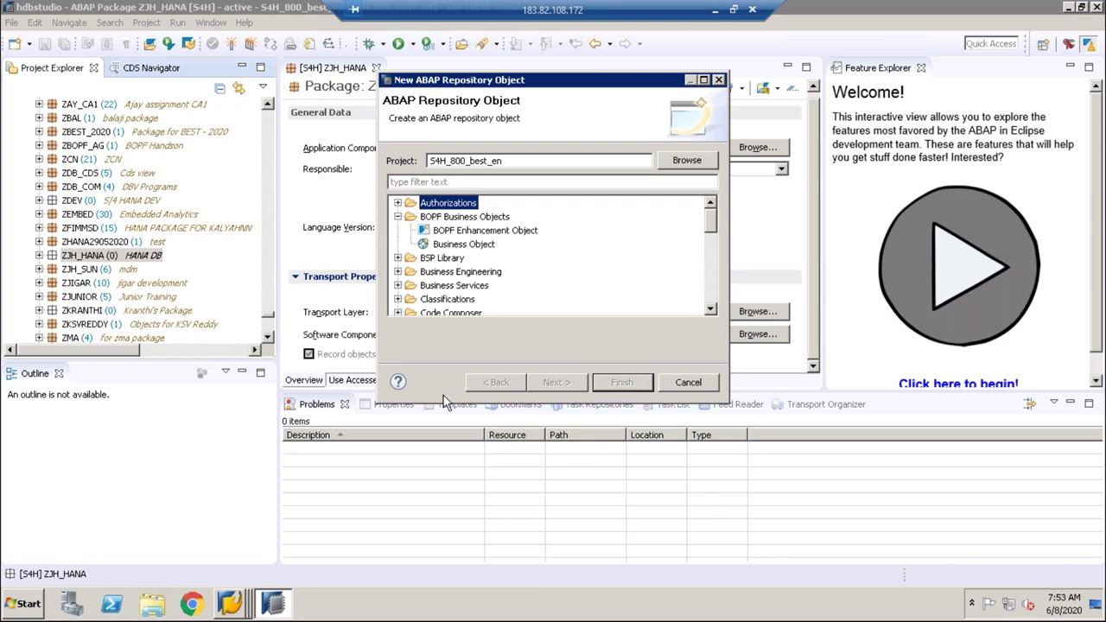
Expand the BSP Library, Business Engineering and Business Services categories.
{"action": "left_click", "coordinate": [397, 258]}
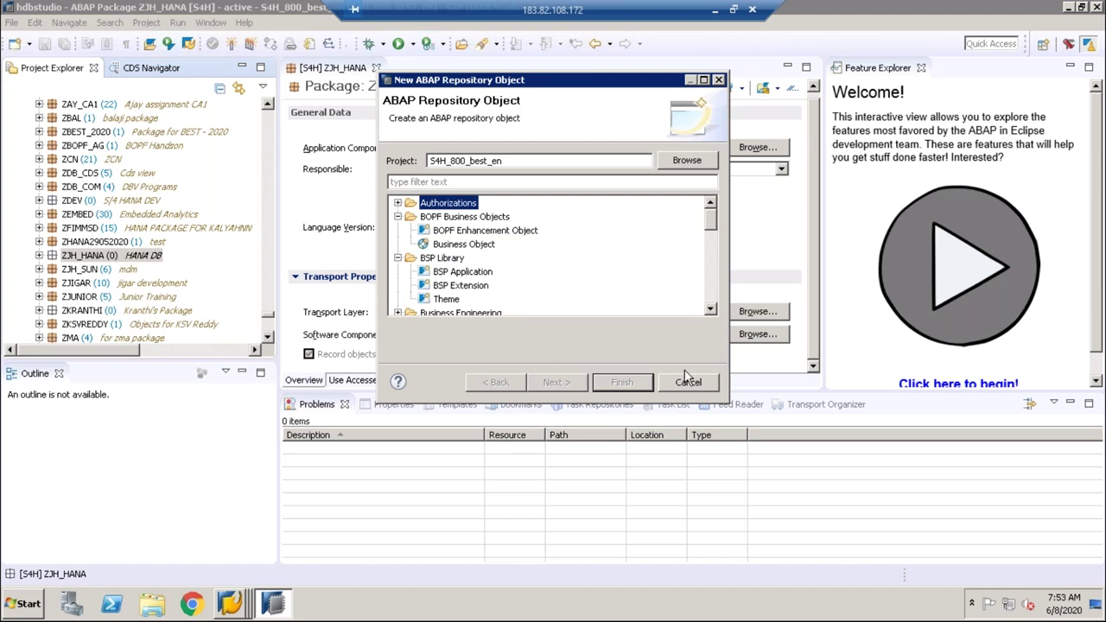
{"action": "scroll", "coordinate": [710, 310], "scroll_direction": "down", "scroll_amount": 5}
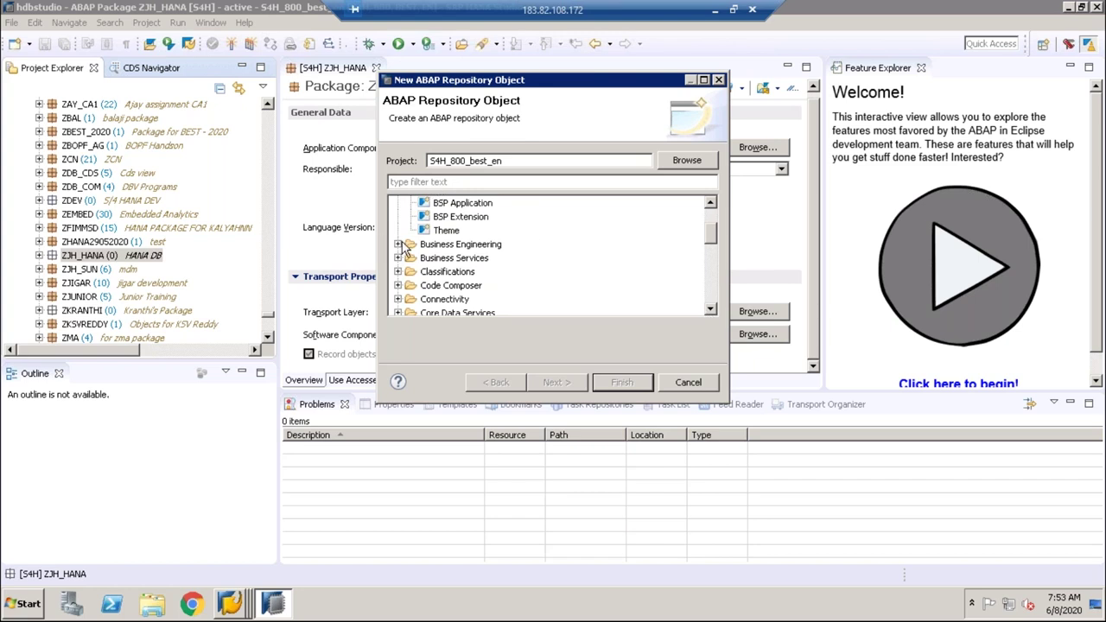
{"action": "left_click", "coordinate": [399, 245]}
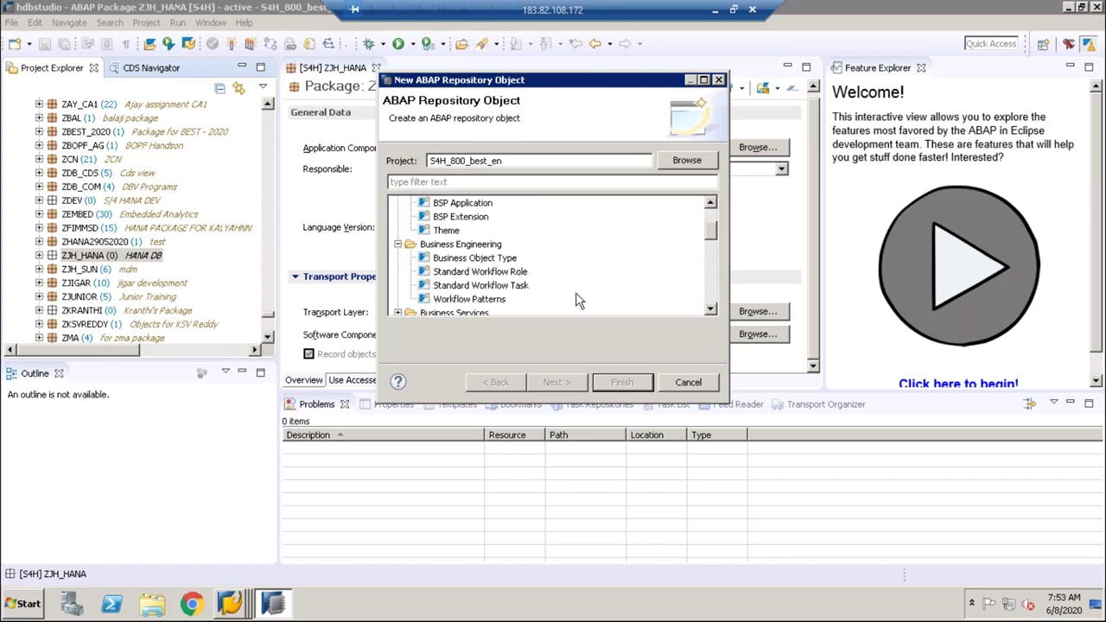
{"action": "left_click", "coordinate": [709, 311]}
{"action": "left_click", "coordinate": [710, 311]}
{"action": "left_click", "coordinate": [709, 311]}
{"action": "left_click", "coordinate": [709, 311]}
{"action": "left_click", "coordinate": [710, 311]}
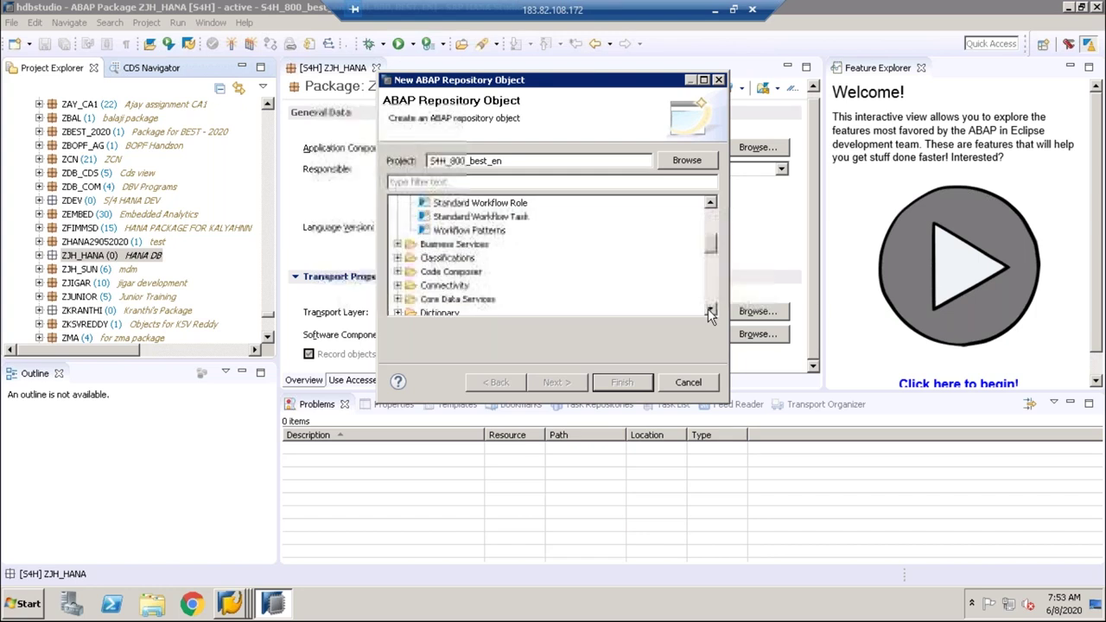
{"action": "left_click", "coordinate": [398, 244]}
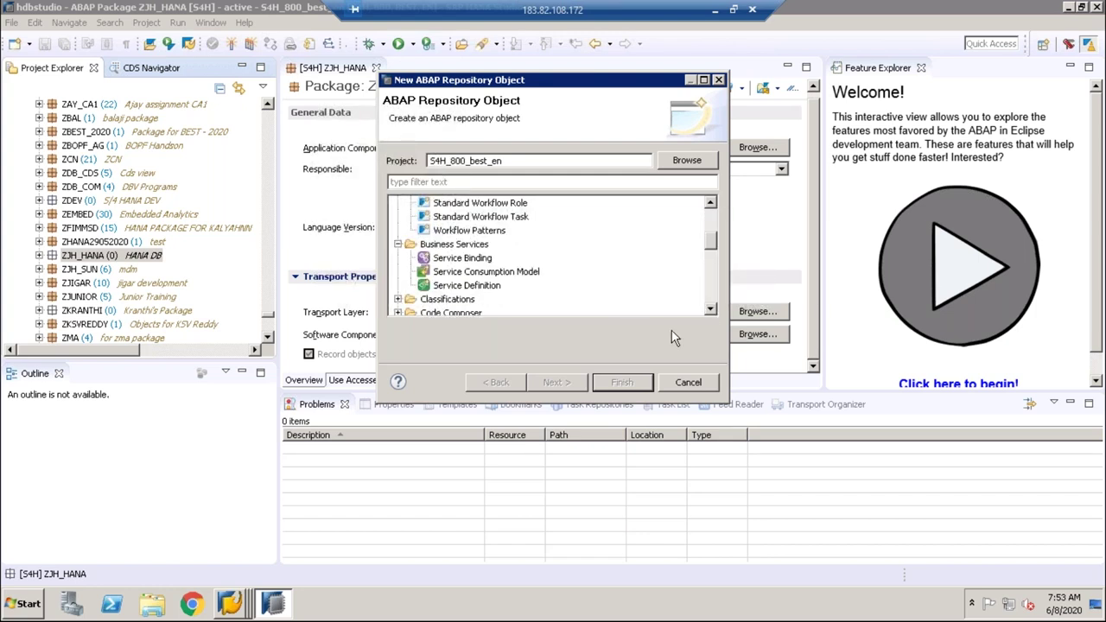
{"action": "left_click", "coordinate": [709, 310]}
{"action": "left_click", "coordinate": [710, 311]}
{"action": "left_click", "coordinate": [709, 311]}
{"action": "left_click", "coordinate": [709, 311]}
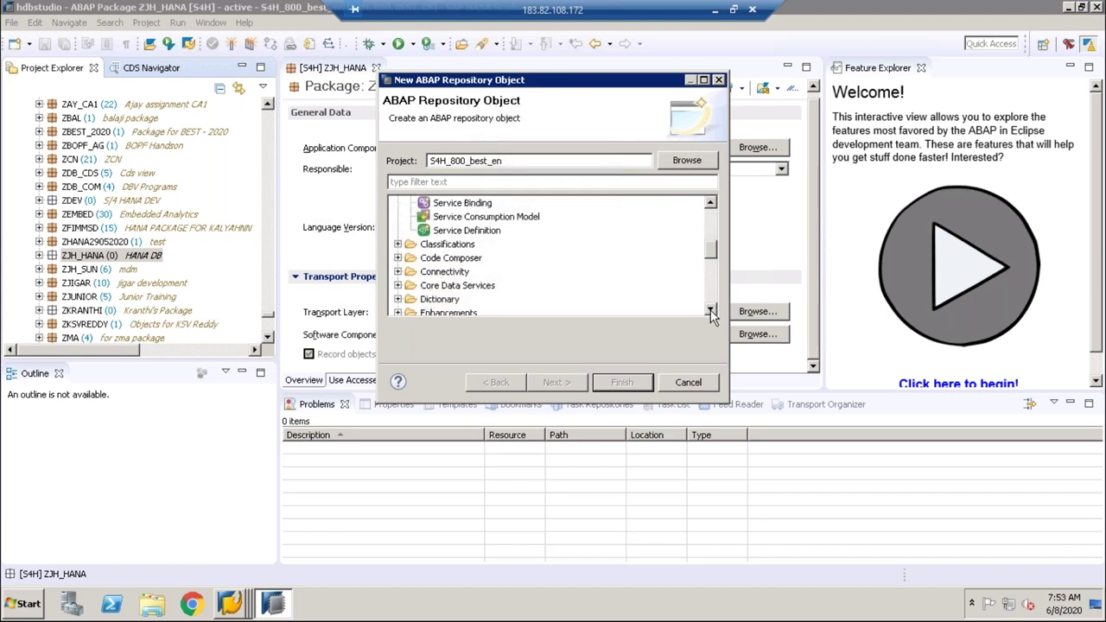
Expand the Classifications, Code Composer and Connectivity categories.
{"action": "left_click", "coordinate": [398, 244]}
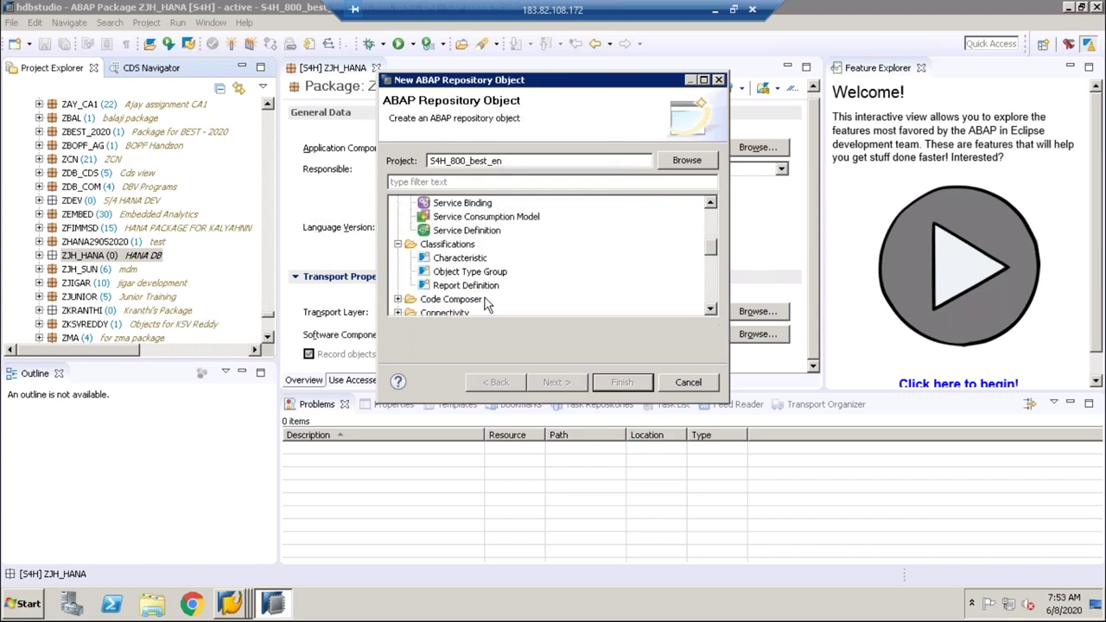
{"action": "left_click", "coordinate": [709, 311]}
{"action": "left_click", "coordinate": [709, 311]}
{"action": "left_click", "coordinate": [710, 311]}
{"action": "left_click", "coordinate": [710, 311]}
{"action": "left_click", "coordinate": [398, 245]}
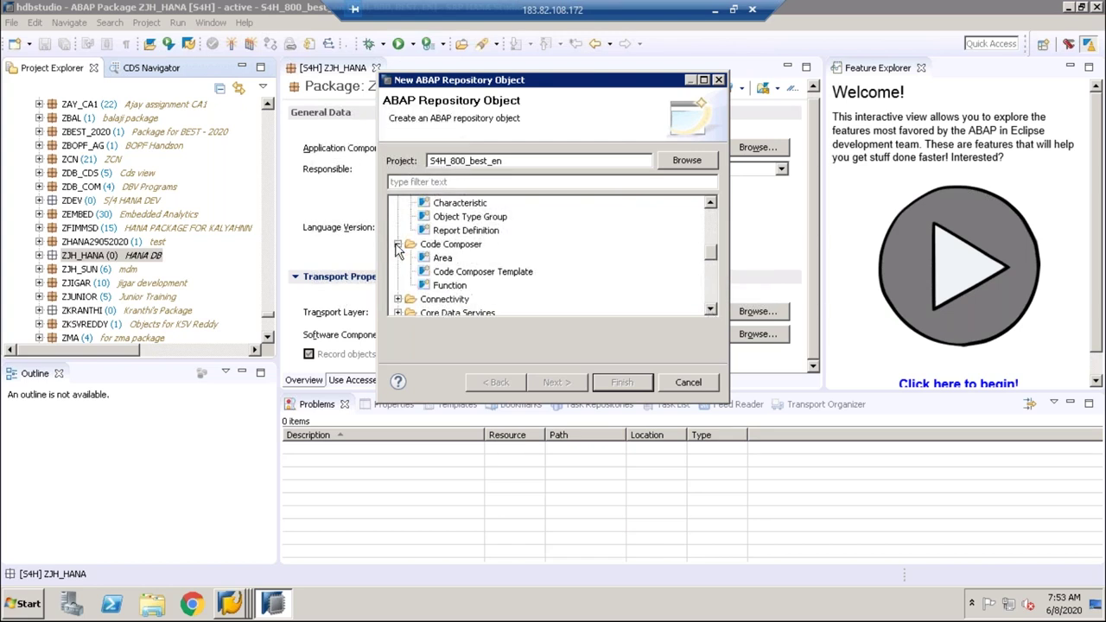
{"action": "left_click", "coordinate": [710, 311]}
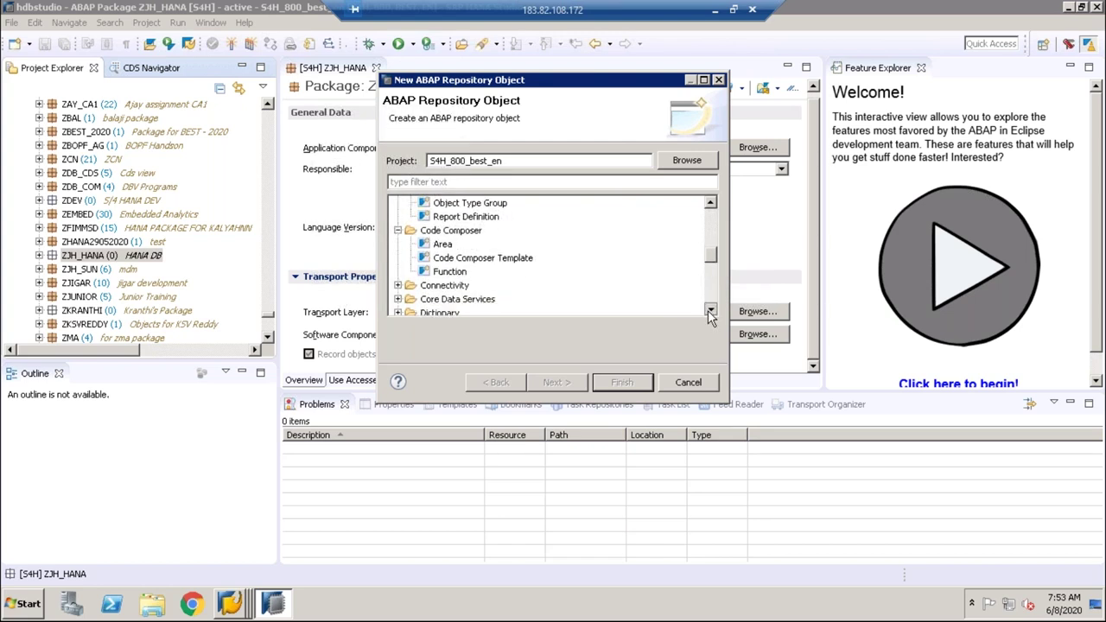
{"action": "left_click", "coordinate": [709, 311]}
{"action": "left_click", "coordinate": [710, 311]}
{"action": "left_click", "coordinate": [709, 311]}
{"action": "left_click", "coordinate": [709, 311]}
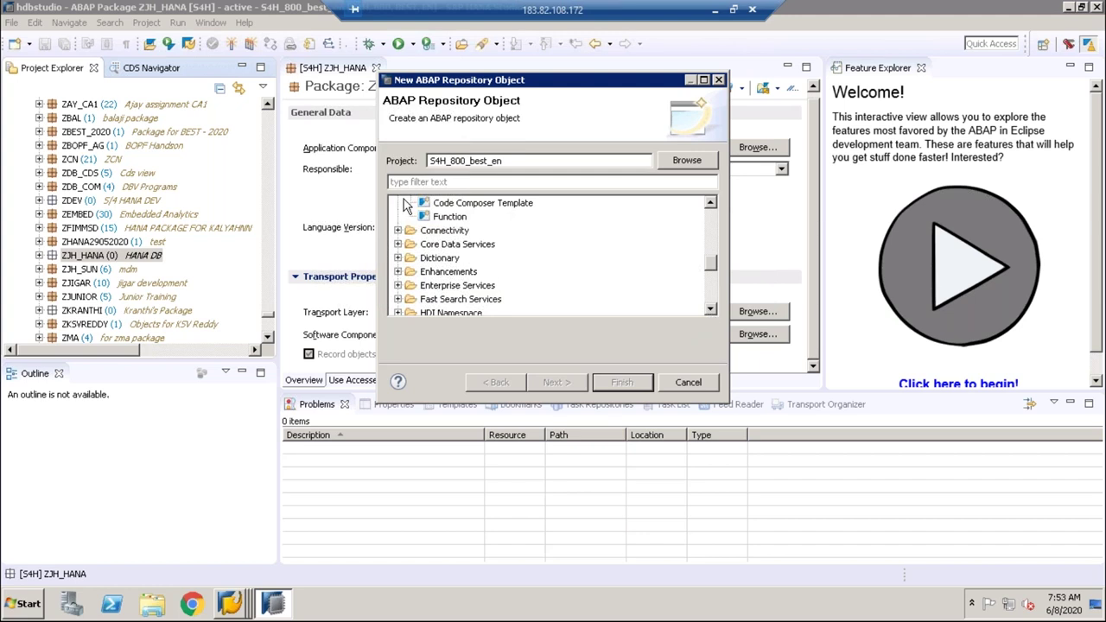
{"action": "left_click", "coordinate": [398, 230]}
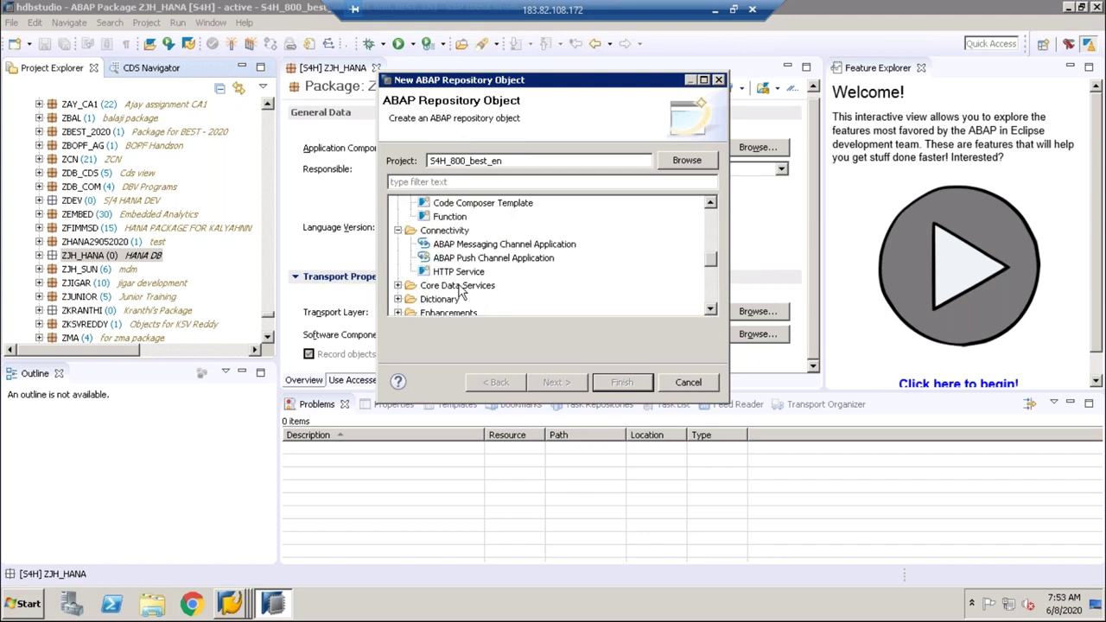
{"action": "left_click", "coordinate": [709, 311]}
{"action": "left_click", "coordinate": [710, 311]}
{"action": "left_click", "coordinate": [709, 311]}
{"action": "left_click", "coordinate": [710, 311]}
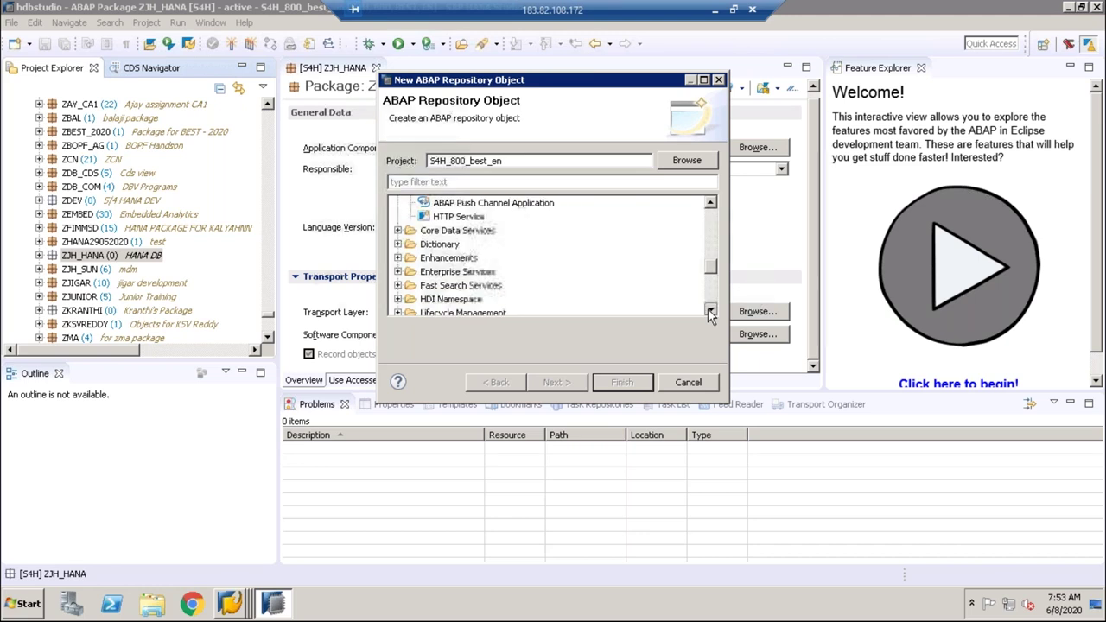
Expand the Core Data Services and Dictionary categories to list their object types.
{"action": "left_click", "coordinate": [398, 231]}
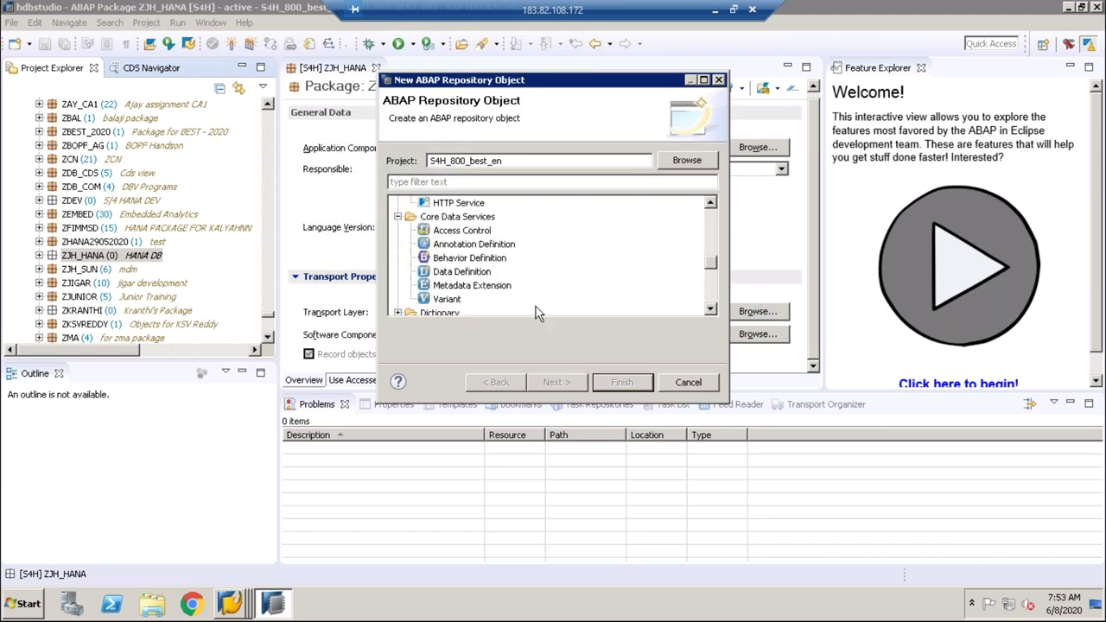
{"action": "left_click", "coordinate": [709, 310]}
{"action": "left_click", "coordinate": [710, 310]}
{"action": "left_click", "coordinate": [709, 310]}
{"action": "left_click", "coordinate": [710, 311]}
{"action": "left_click", "coordinate": [710, 310]}
{"action": "left_click", "coordinate": [710, 311]}
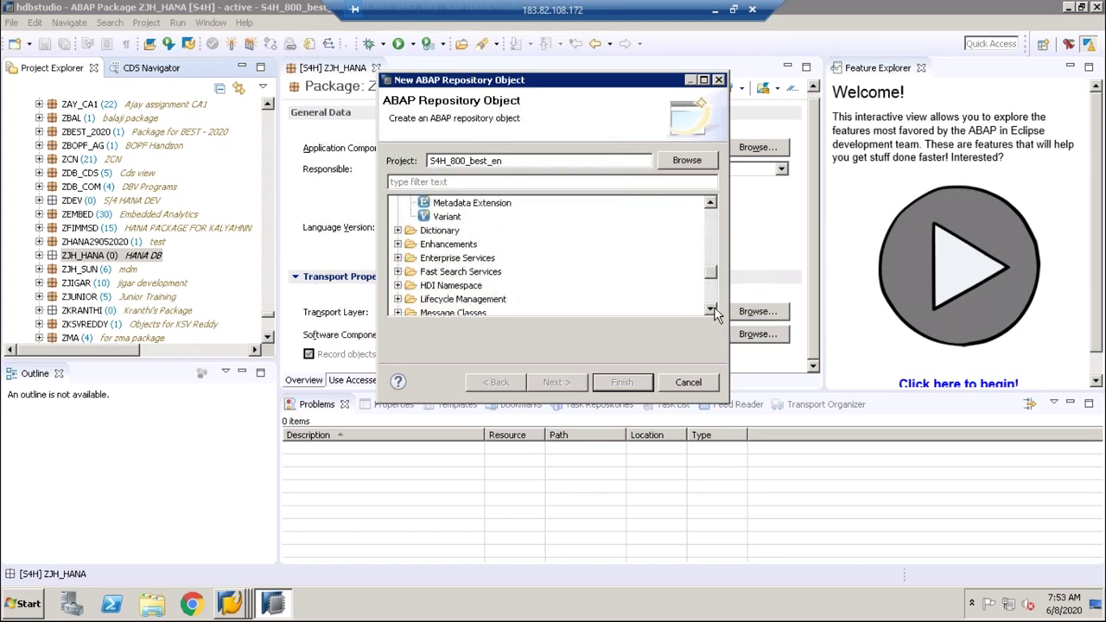
{"action": "left_click", "coordinate": [398, 231]}
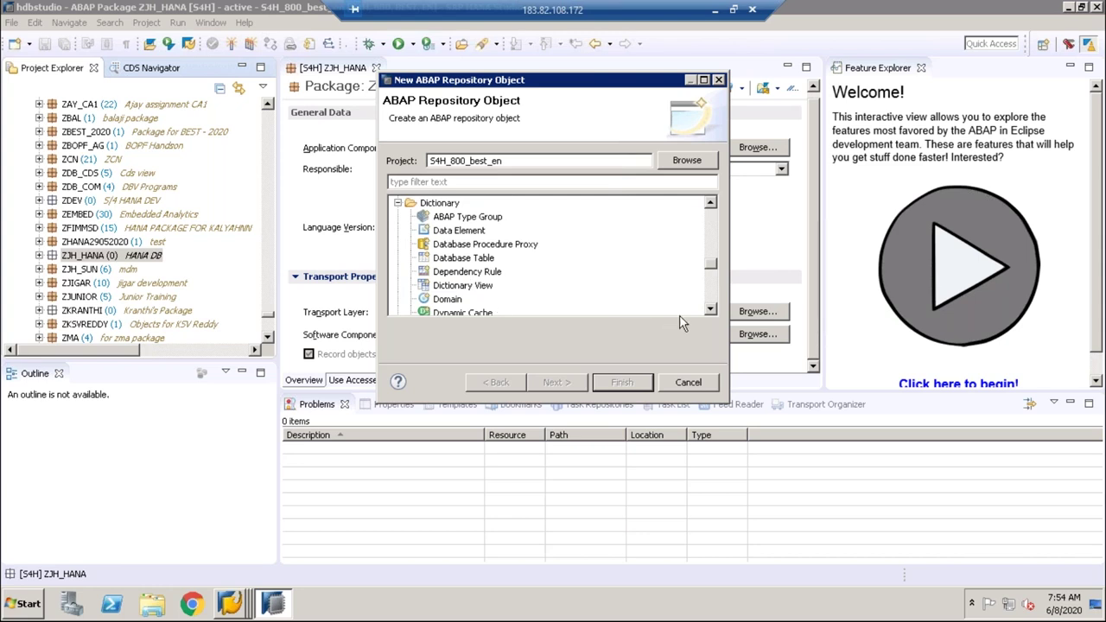
{"action": "left_click", "coordinate": [710, 310]}
{"action": "left_click", "coordinate": [709, 310]}
{"action": "left_click", "coordinate": [710, 311]}
{"action": "left_click", "coordinate": [710, 310]}
{"action": "left_click", "coordinate": [709, 311]}
{"action": "left_click", "coordinate": [710, 310]}
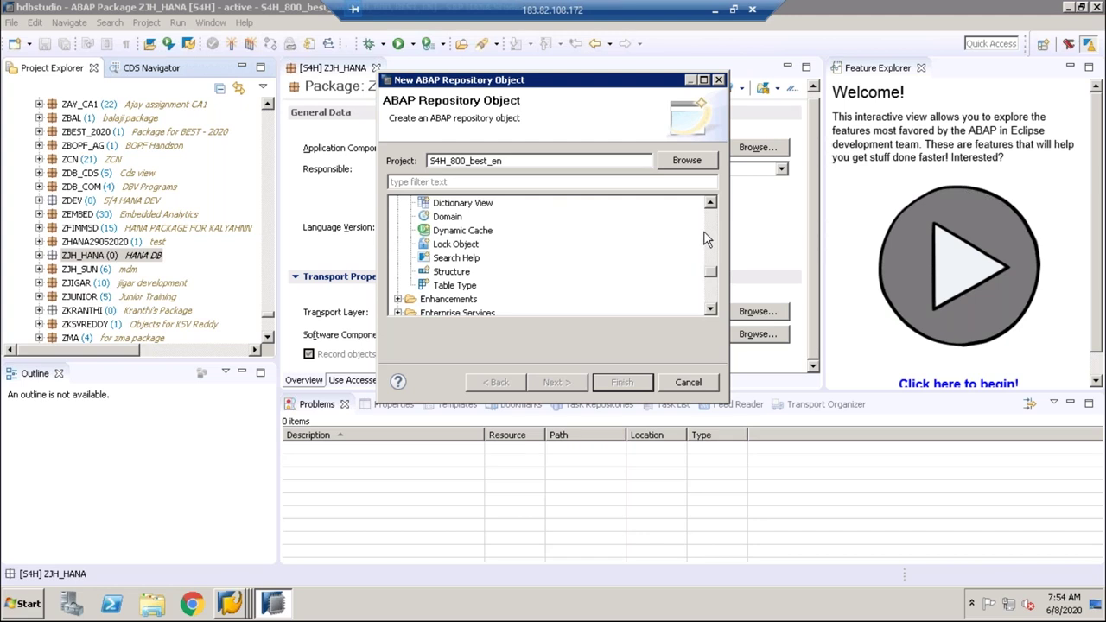
Expand the Package category to show the ABAP Package type.
{"action": "left_click", "coordinate": [710, 310]}
{"action": "left_click", "coordinate": [709, 310]}
{"action": "left_click", "coordinate": [709, 310]}
{"action": "left_click", "coordinate": [710, 310]}
{"action": "left_click", "coordinate": [710, 310]}
{"action": "left_click", "coordinate": [709, 310]}
{"action": "left_click", "coordinate": [709, 310]}
{"action": "left_click", "coordinate": [709, 310]}
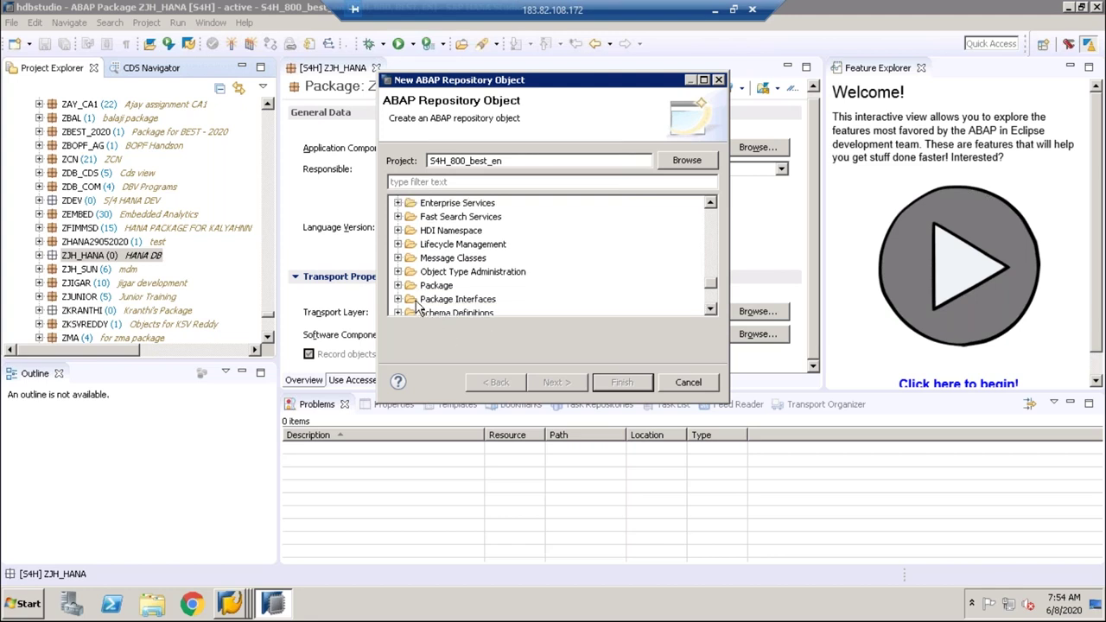
{"action": "left_click", "coordinate": [398, 285]}
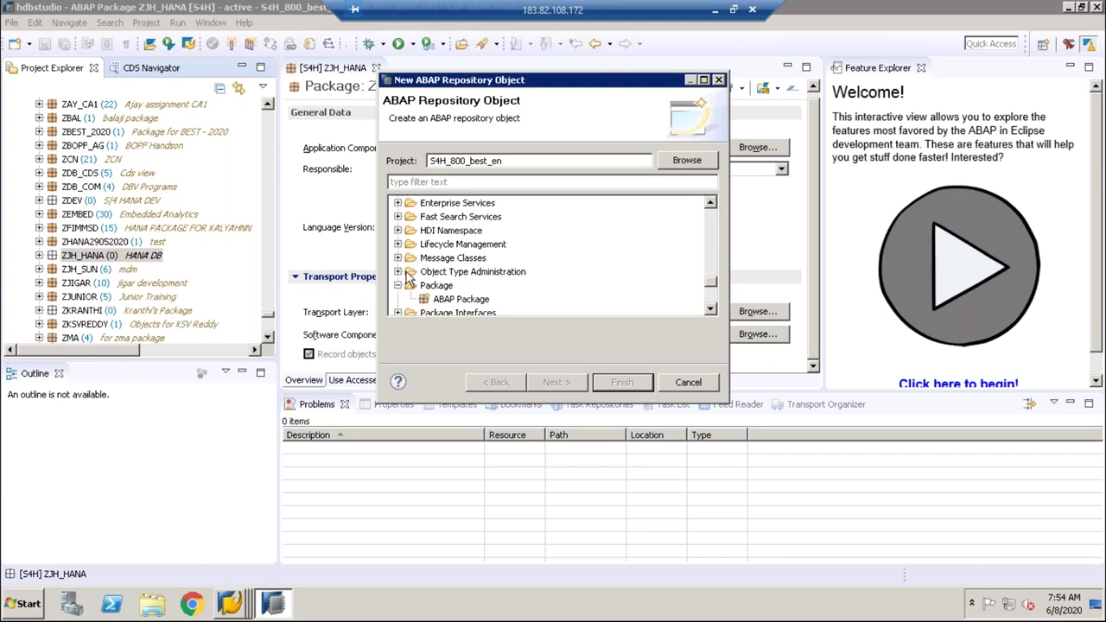
{"action": "left_click", "coordinate": [710, 309]}
{"action": "left_click", "coordinate": [710, 309]}
{"action": "left_click", "coordinate": [710, 308]}
{"action": "left_click", "coordinate": [711, 309]}
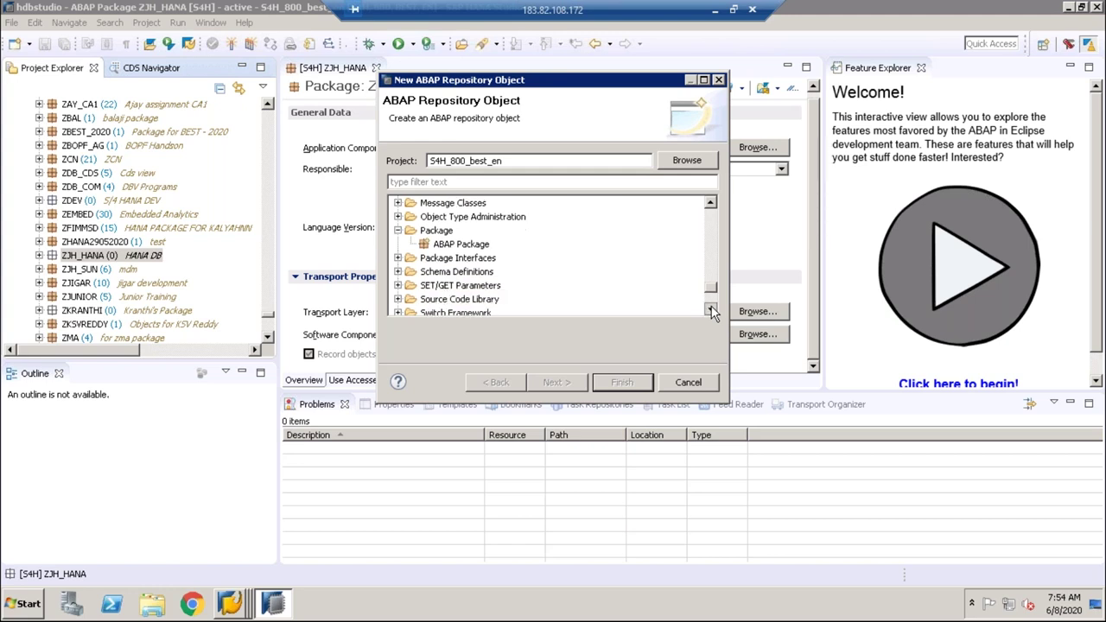
Expand Package Interfaces, then briefly view the slides and return to the remote session.
{"action": "left_click", "coordinate": [399, 258]}
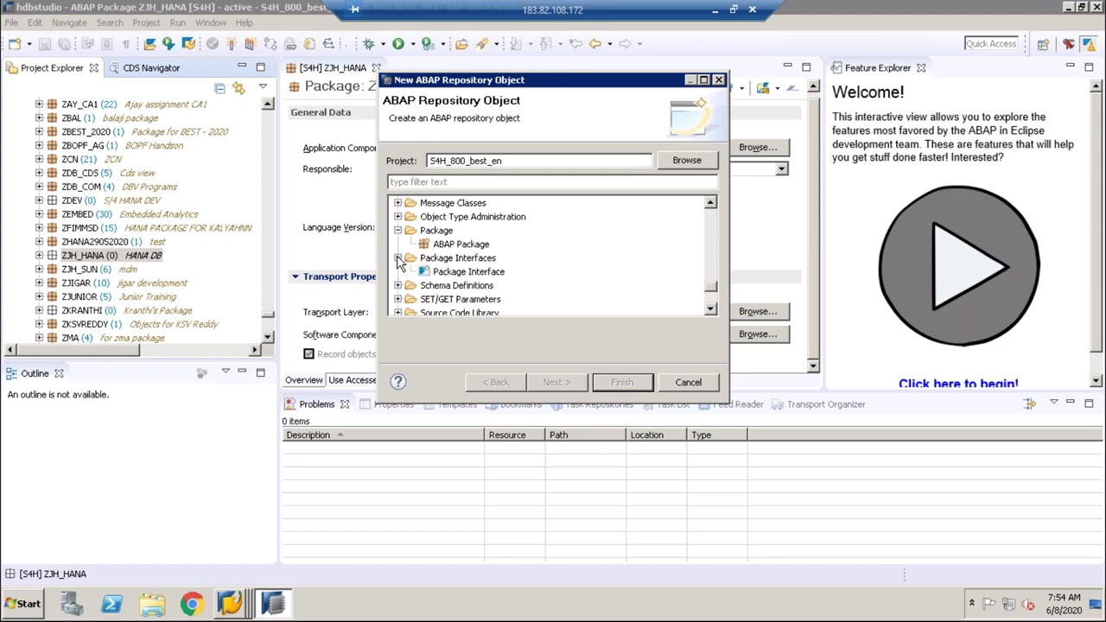
{"action": "left_click", "coordinate": [710, 308]}
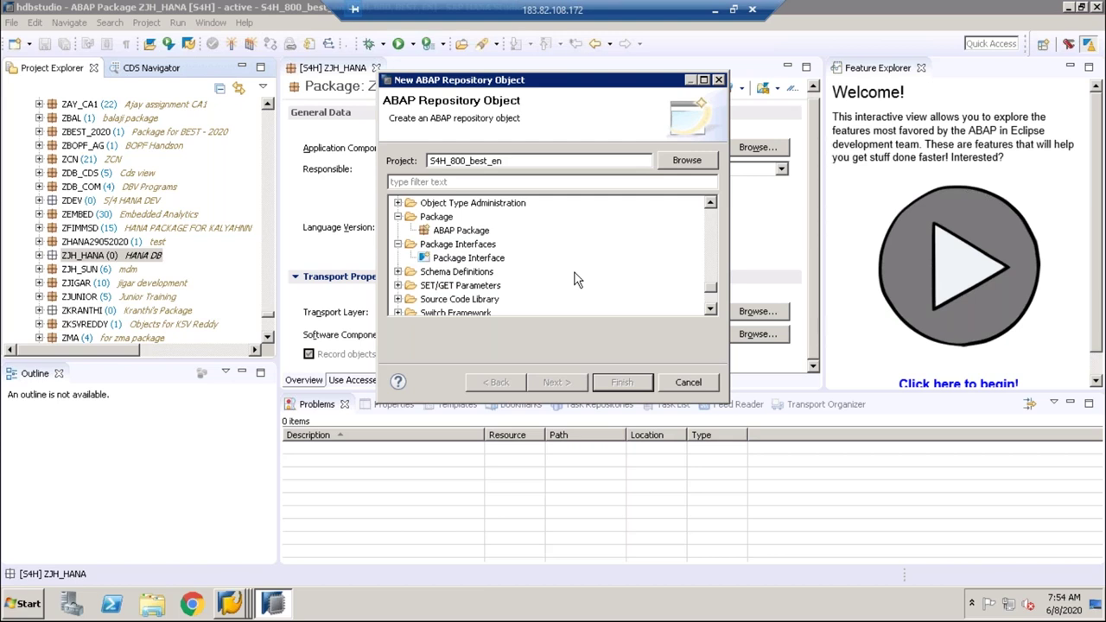
{"action": "left_click", "coordinate": [711, 310]}
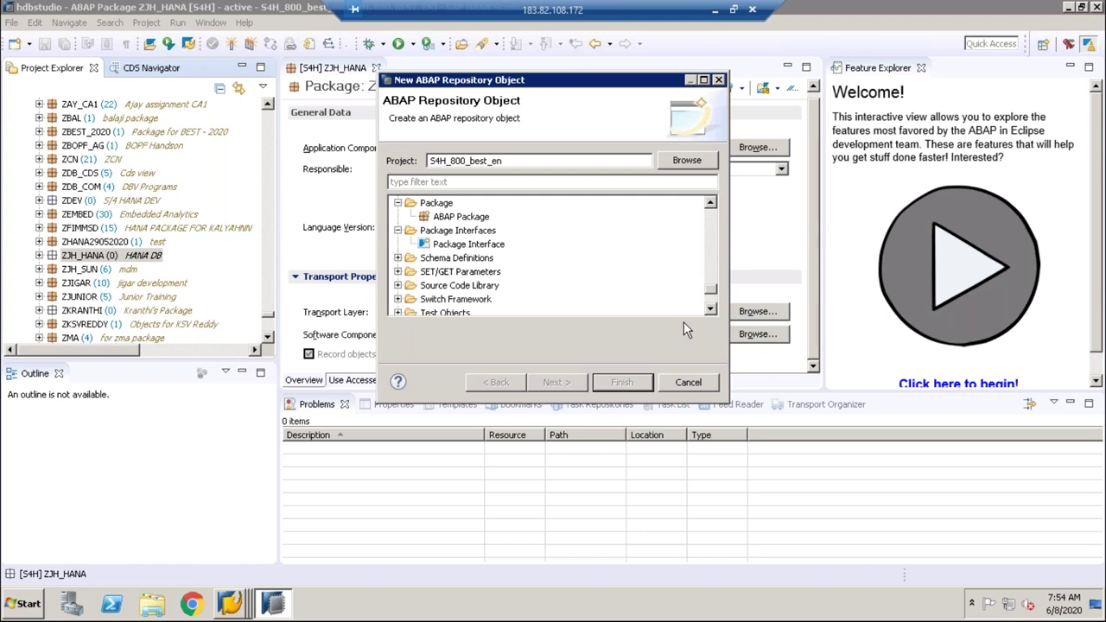
{"action": "left_click", "coordinate": [711, 309]}
{"action": "left_click", "coordinate": [710, 309]}
{"action": "left_click", "coordinate": [711, 309]}
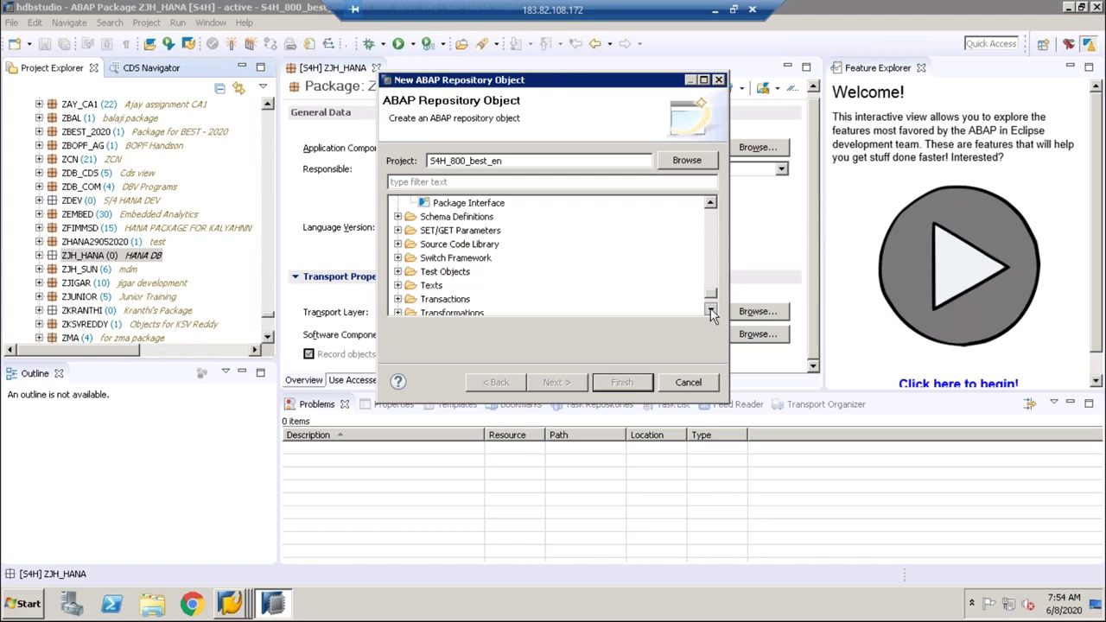
{"action": "left_click", "coordinate": [717, 9]}
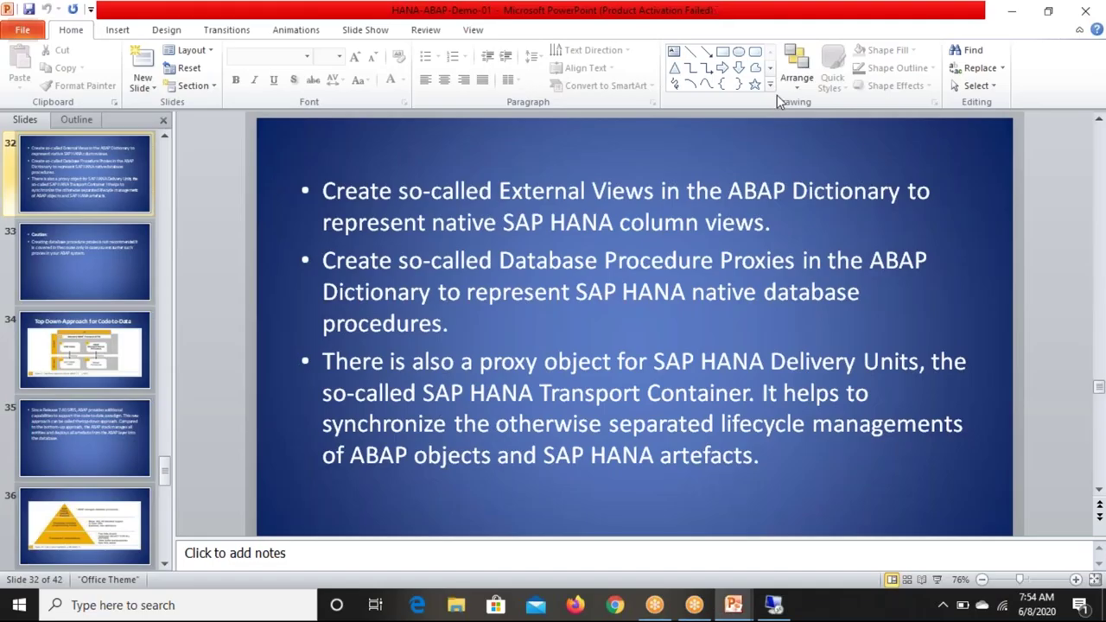
{"action": "left_click", "coordinate": [775, 609]}
{"action": "left_click", "coordinate": [710, 309]}
{"action": "left_click", "coordinate": [711, 309]}
{"action": "left_click", "coordinate": [711, 310]}
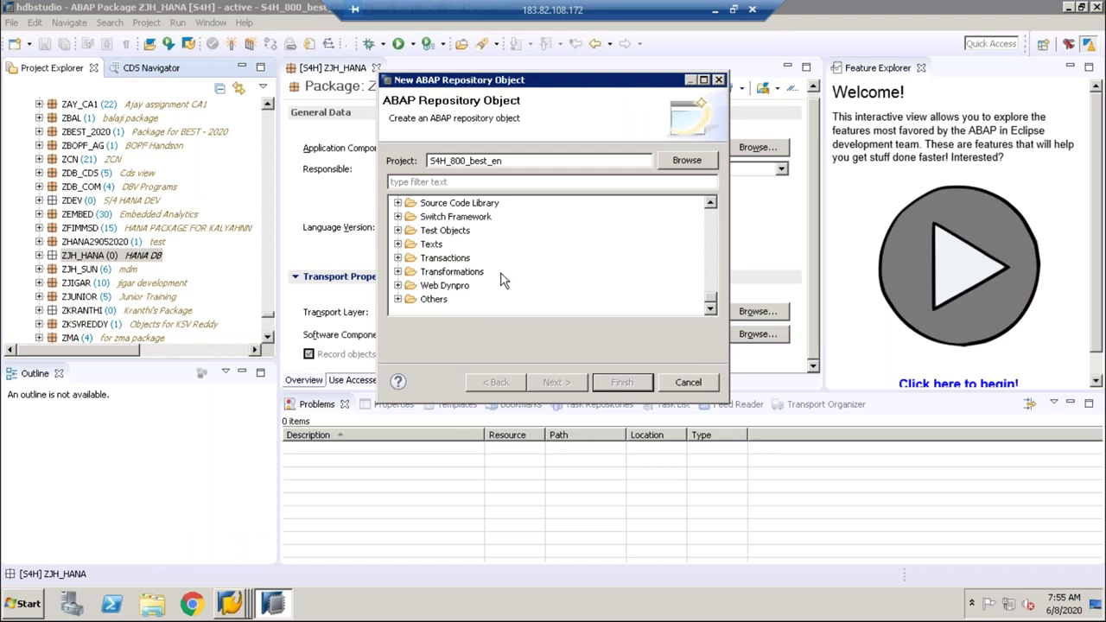
Expand the Others, Transformations, Transactions, Texts and Test Objects categories.
{"action": "left_click", "coordinate": [396, 299]}
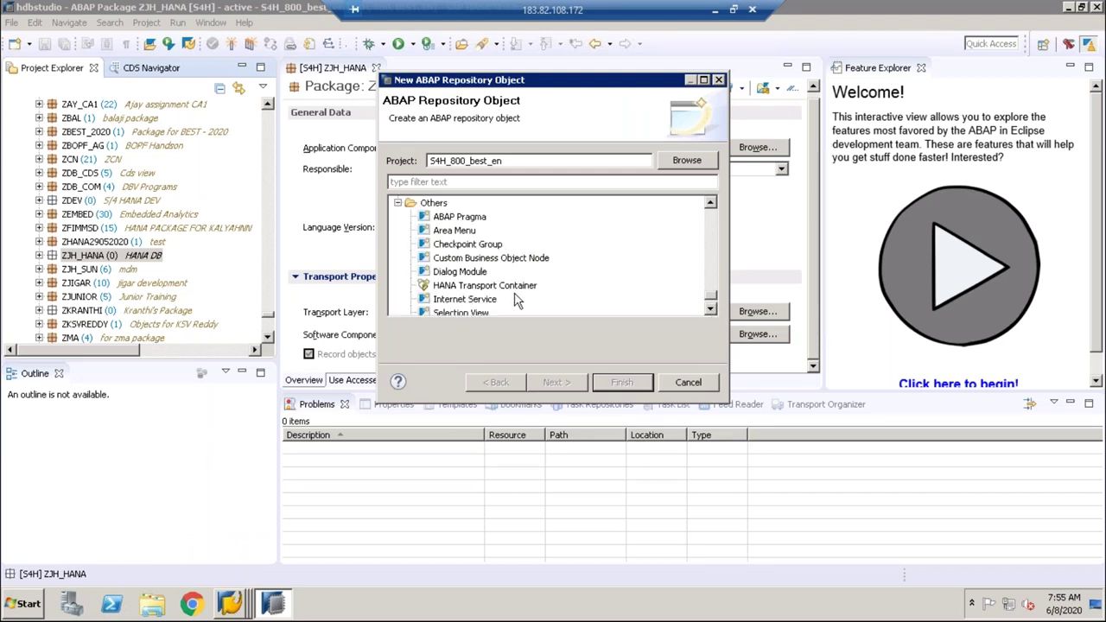
{"action": "left_click", "coordinate": [710, 310]}
{"action": "left_click", "coordinate": [710, 310]}
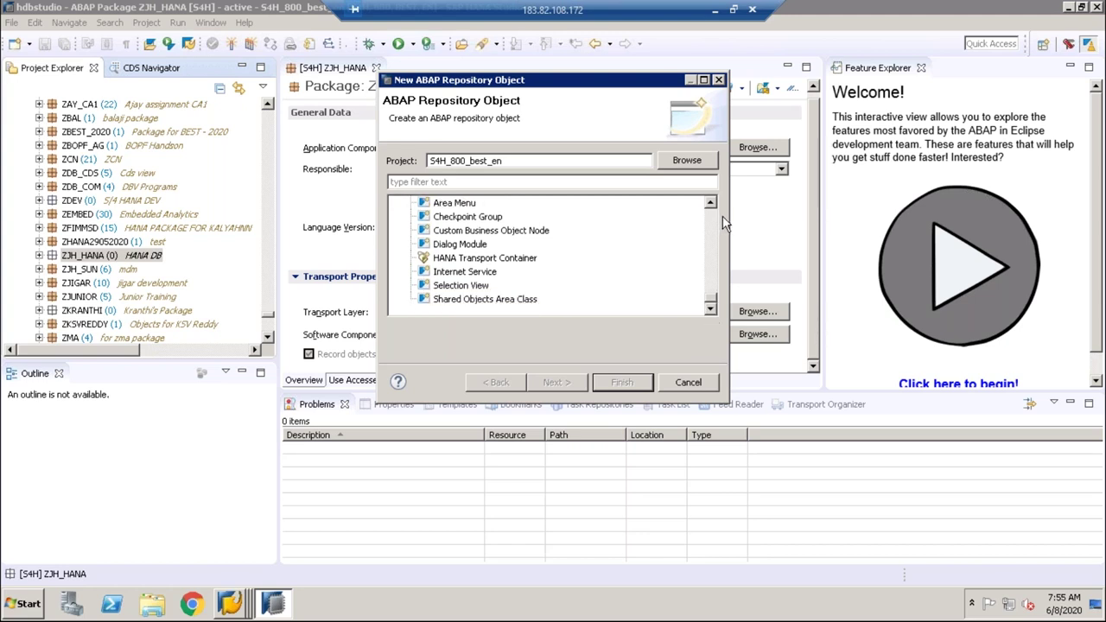
{"action": "left_click_drag", "start_coordinate": [710, 203], "coordinate": [710, 205]}
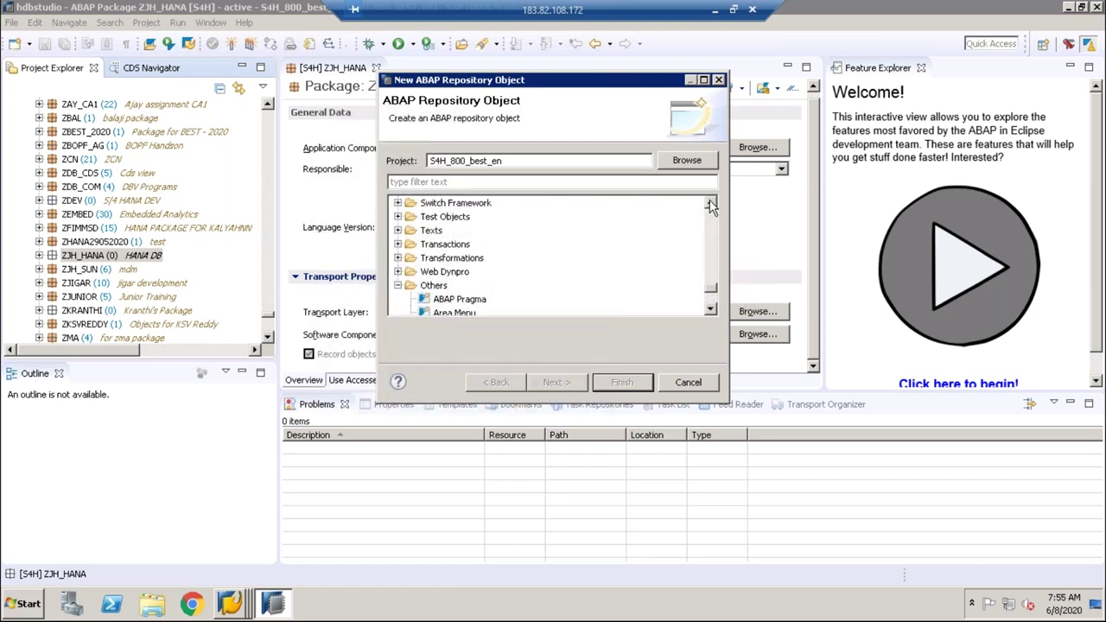
{"action": "left_click", "coordinate": [398, 258]}
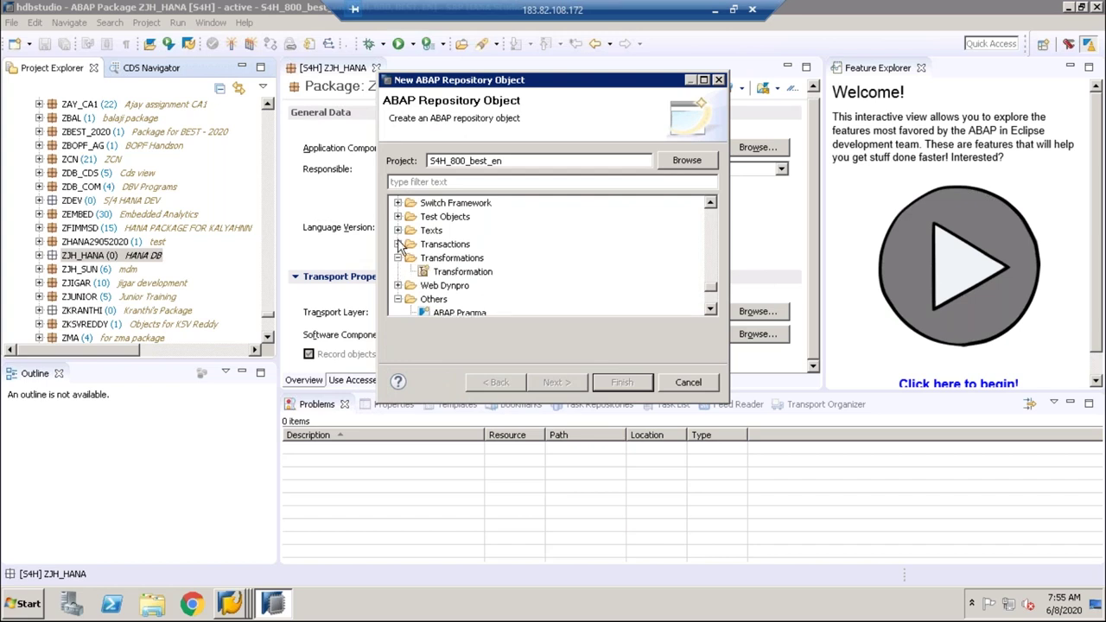
{"action": "left_click", "coordinate": [399, 244]}
{"action": "left_click", "coordinate": [399, 231]}
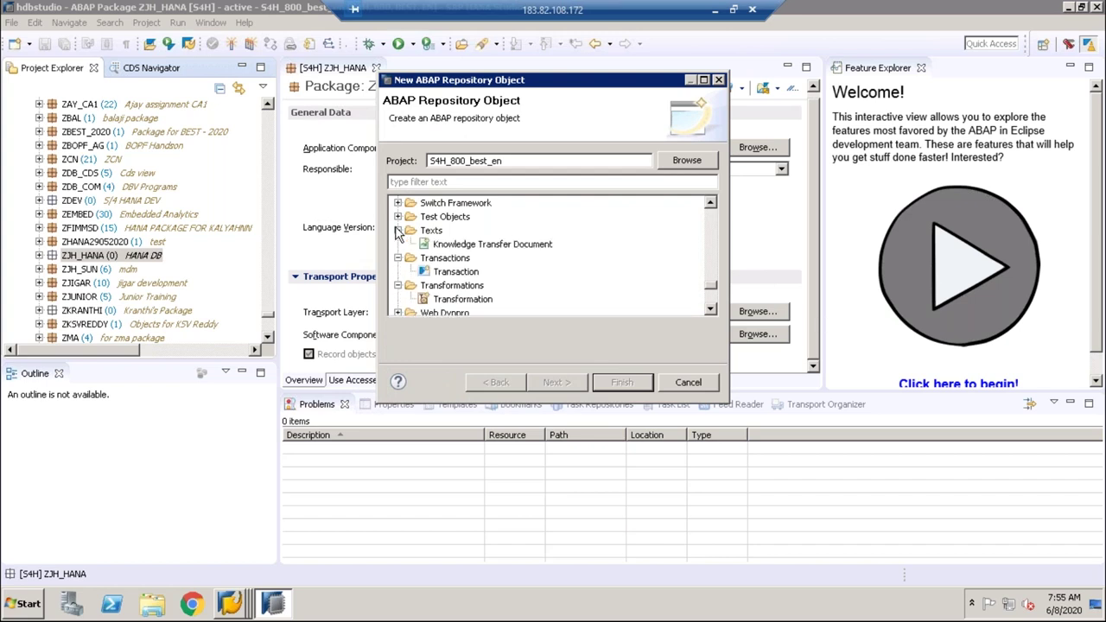
{"action": "left_click", "coordinate": [398, 217]}
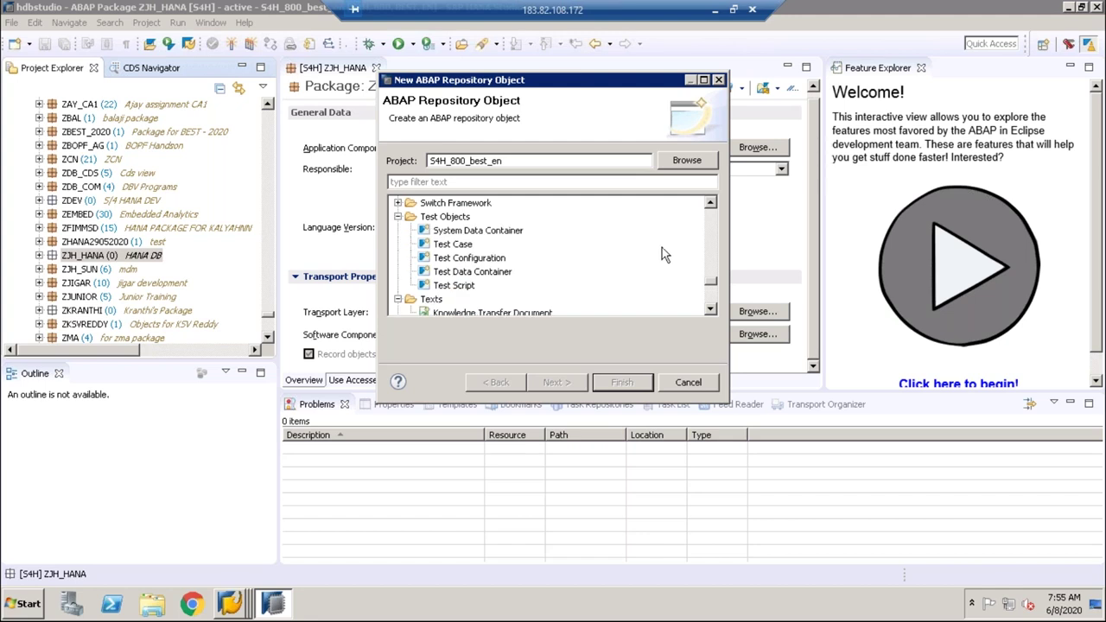
{"action": "left_click", "coordinate": [710, 204]}
{"action": "left_click", "coordinate": [710, 203]}
{"action": "left_click", "coordinate": [710, 204]}
{"action": "left_click", "coordinate": [711, 204]}
{"action": "left_click", "coordinate": [710, 204]}
{"action": "left_click", "coordinate": [710, 204]}
{"action": "left_click", "coordinate": [711, 204]}
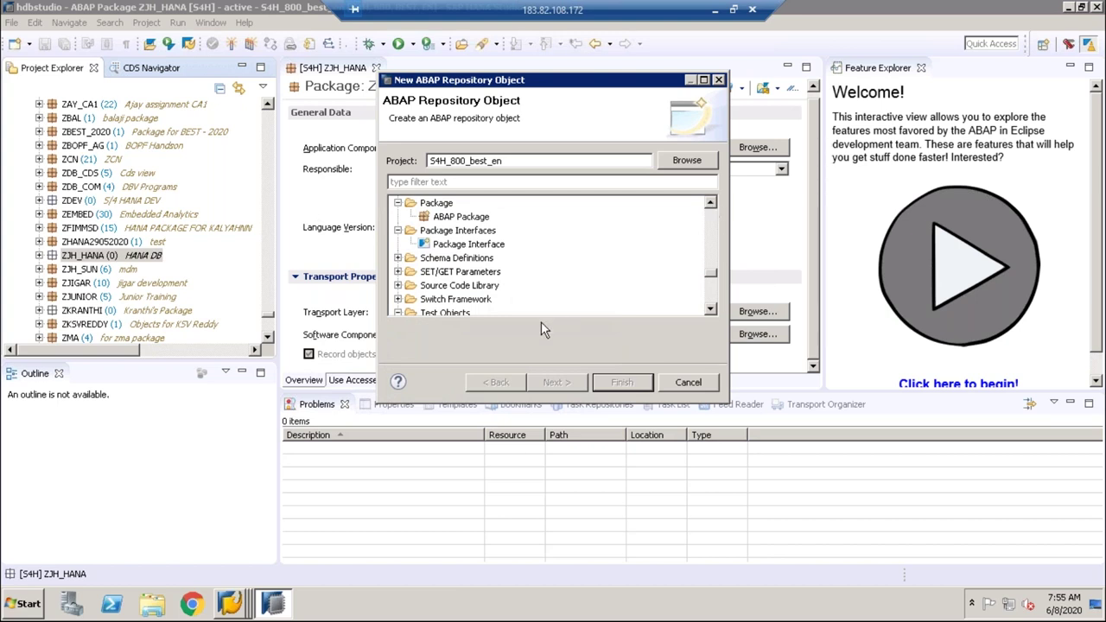
Expand Source Code Library to reveal ABAP Program, then glance at the slides.
{"action": "left_click", "coordinate": [710, 311]}
{"action": "left_click", "coordinate": [710, 311]}
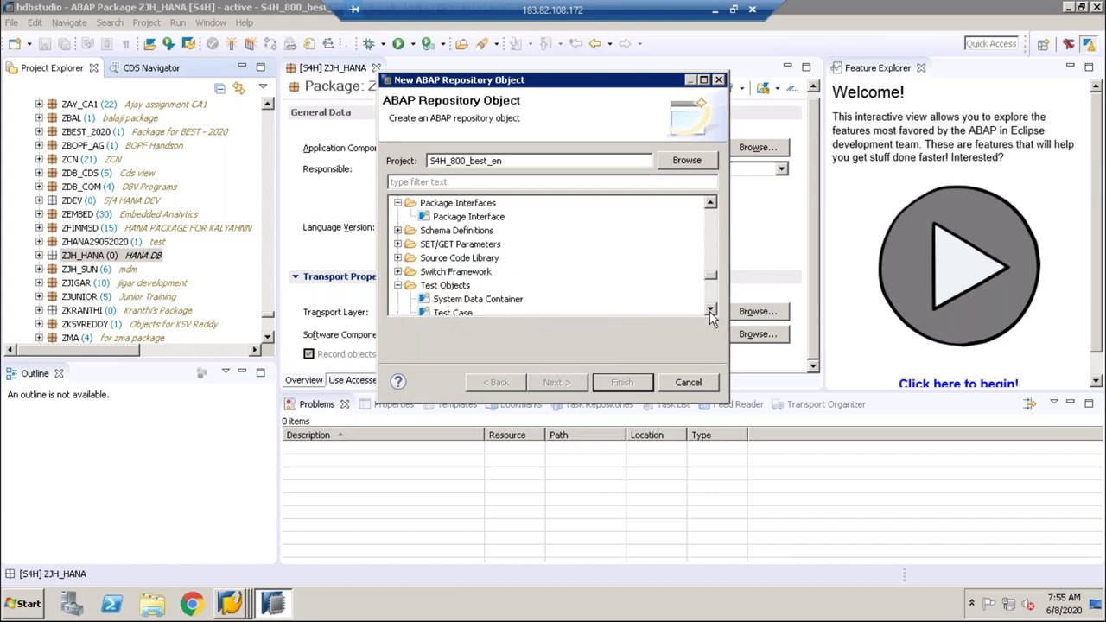
{"action": "left_click", "coordinate": [711, 311]}
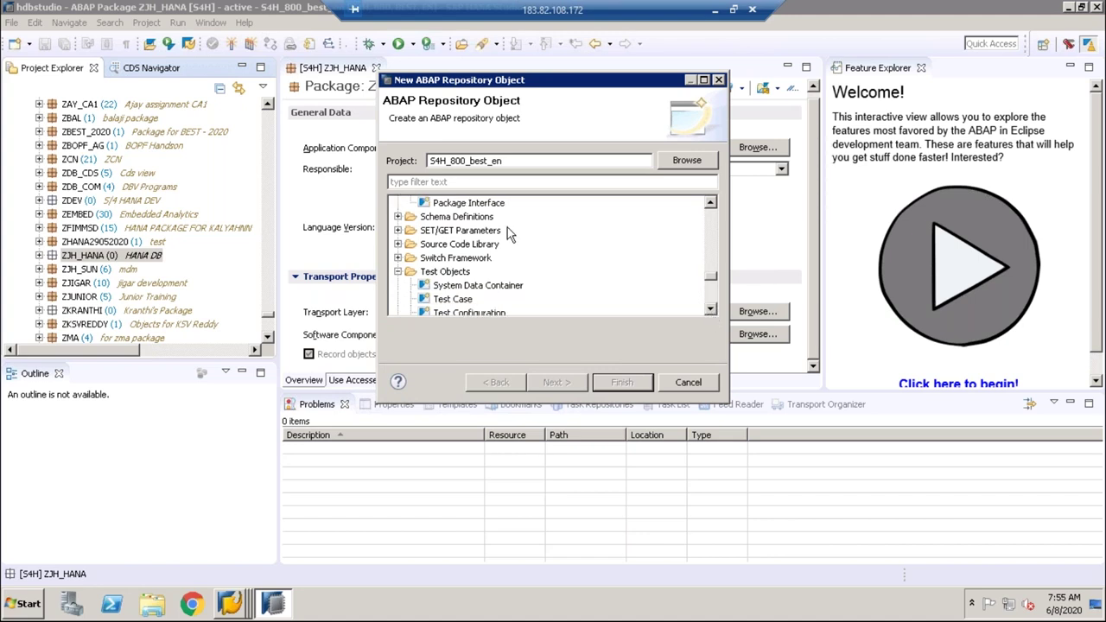
{"action": "left_click", "coordinate": [398, 244]}
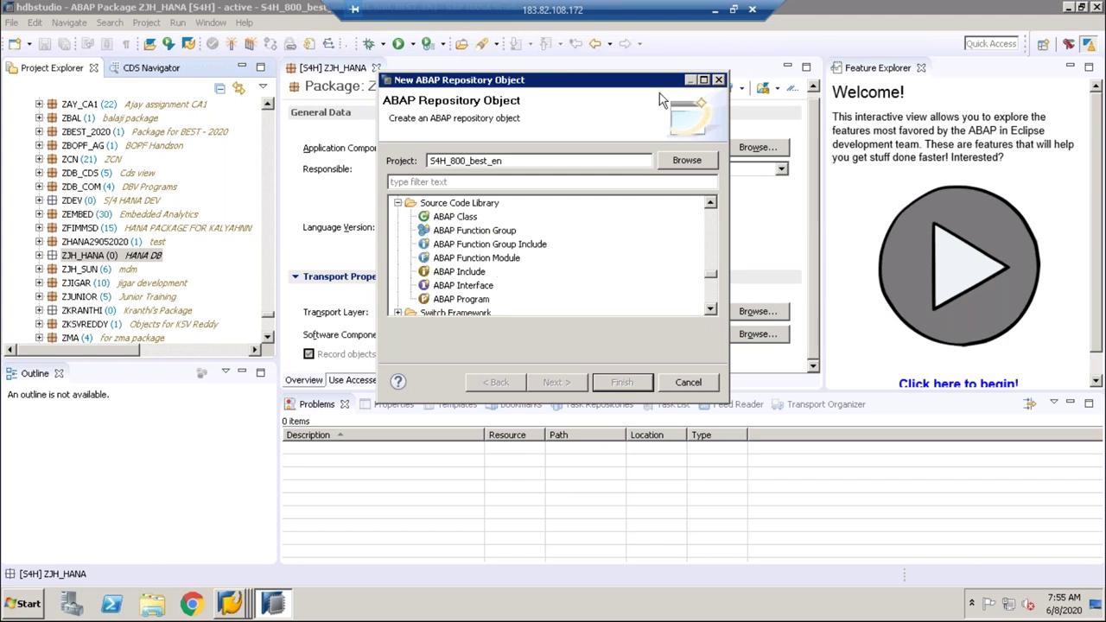
{"action": "left_click", "coordinate": [715, 10]}
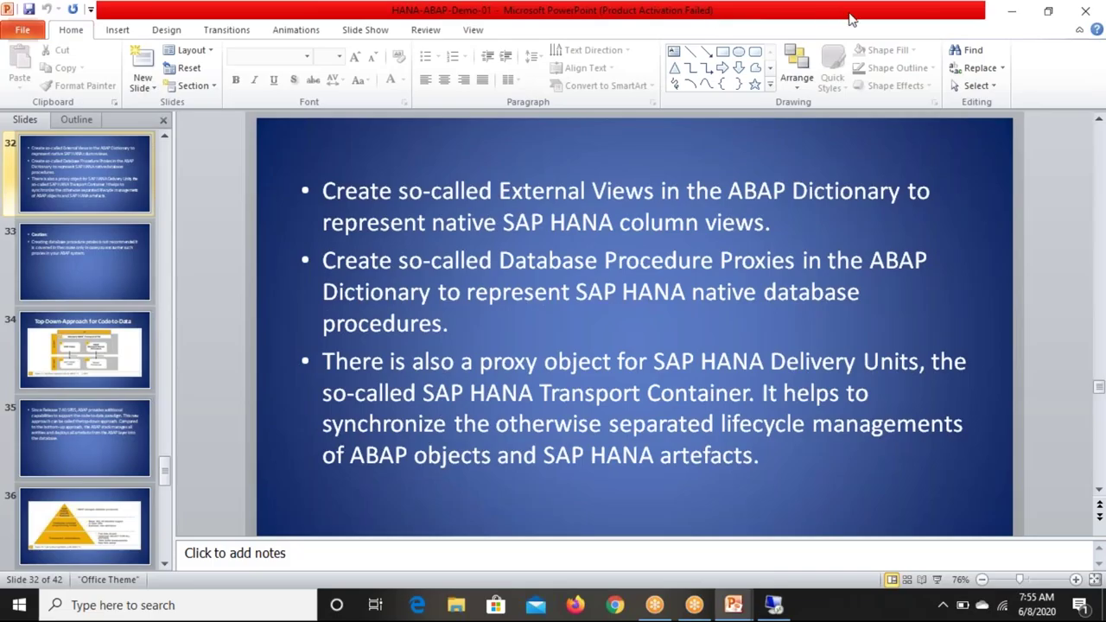
{"action": "left_click", "coordinate": [773, 605]}
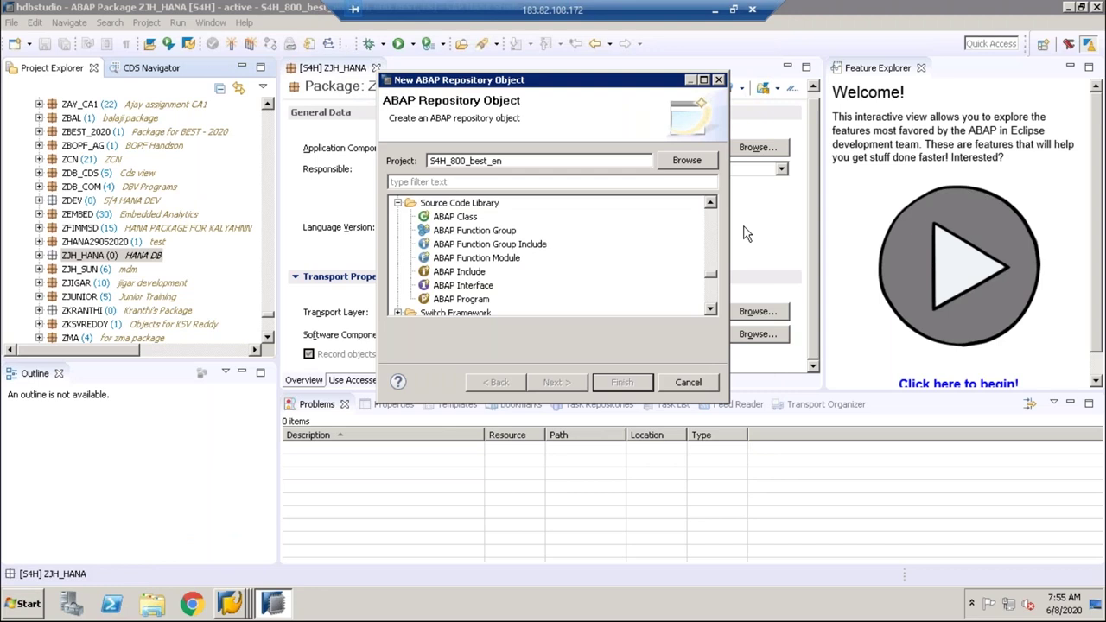
Scroll the object type list and expand, then collapse again, the Authorizations category.
{"action": "left_click", "coordinate": [710, 211]}
{"action": "left_click", "coordinate": [710, 211]}
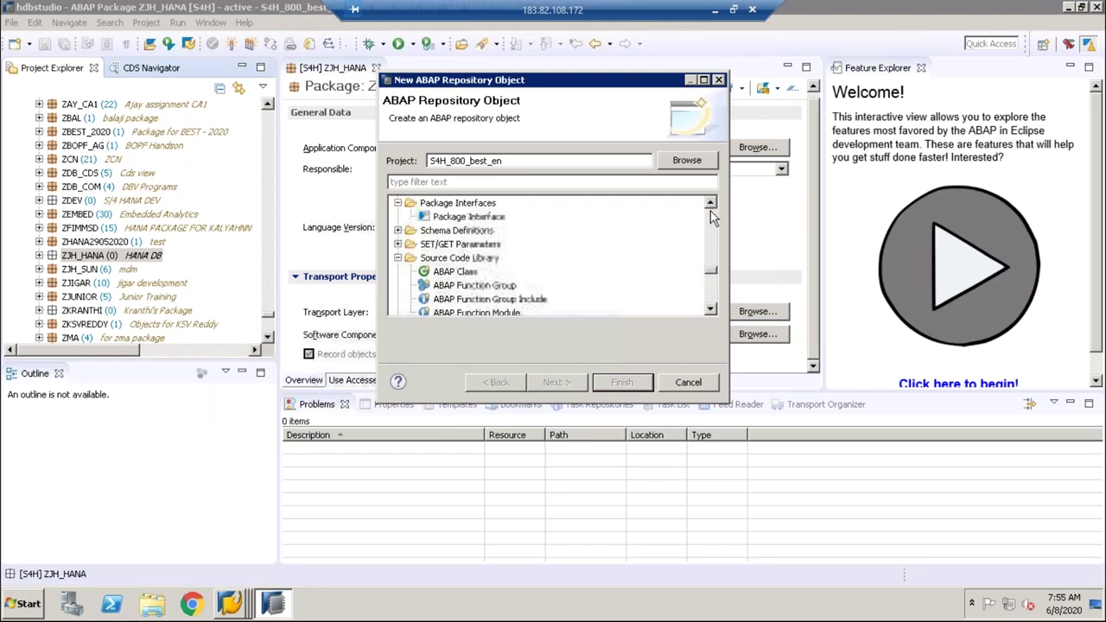
{"action": "left_click", "coordinate": [714, 224]}
{"action": "left_click", "coordinate": [714, 225]}
{"action": "left_click", "coordinate": [714, 225]}
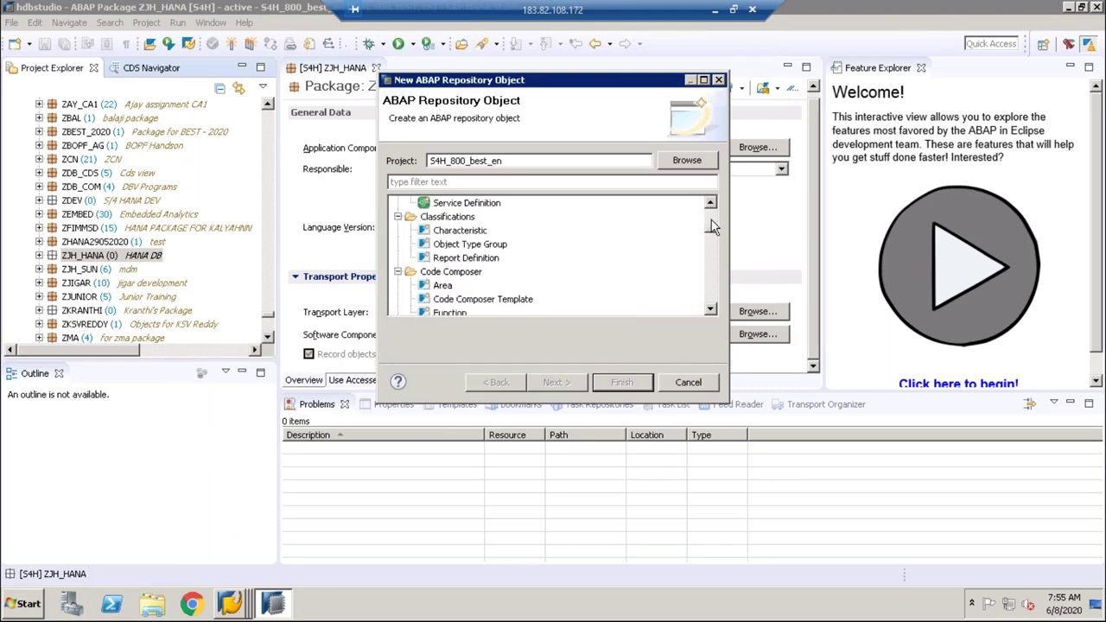
{"action": "left_click", "coordinate": [714, 225]}
{"action": "left_click", "coordinate": [714, 225]}
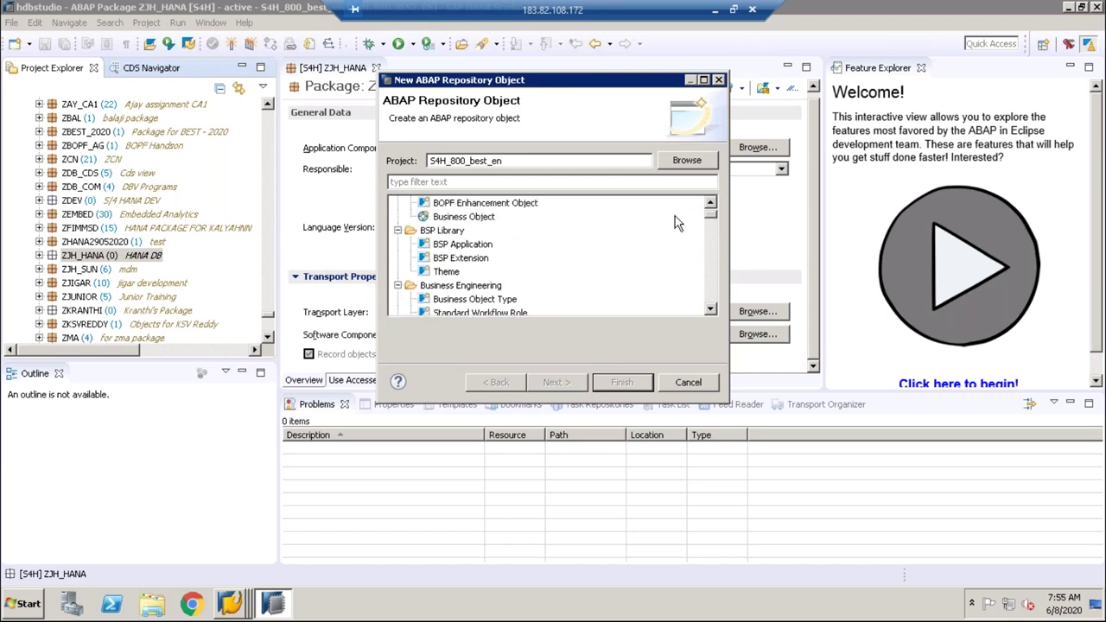
{"action": "left_click", "coordinate": [710, 206]}
{"action": "left_click", "coordinate": [710, 206]}
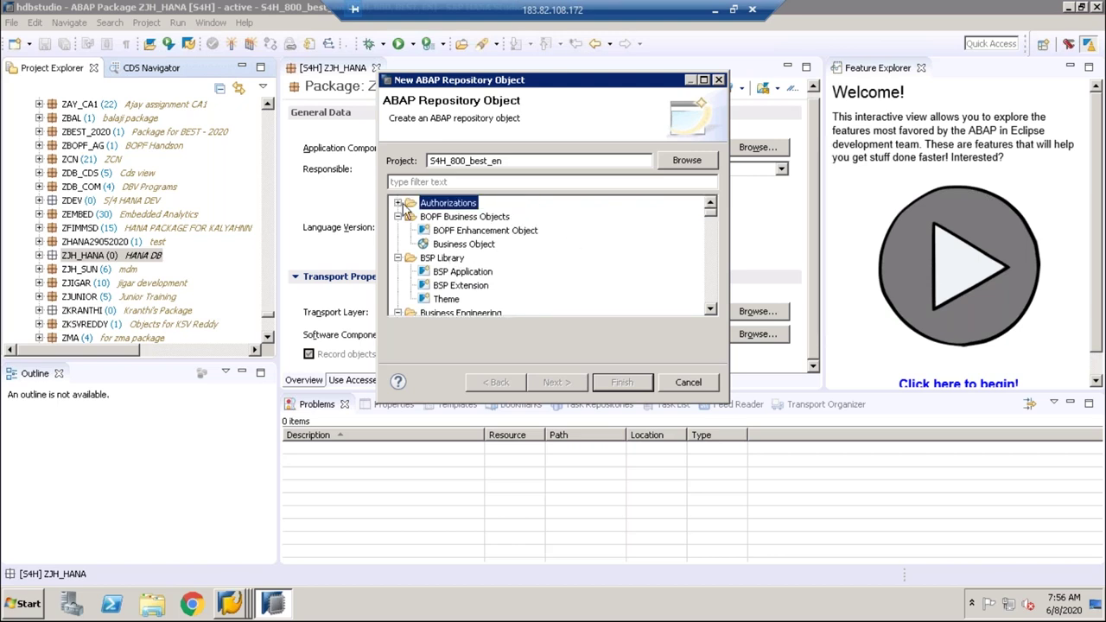
{"action": "left_click", "coordinate": [398, 204]}
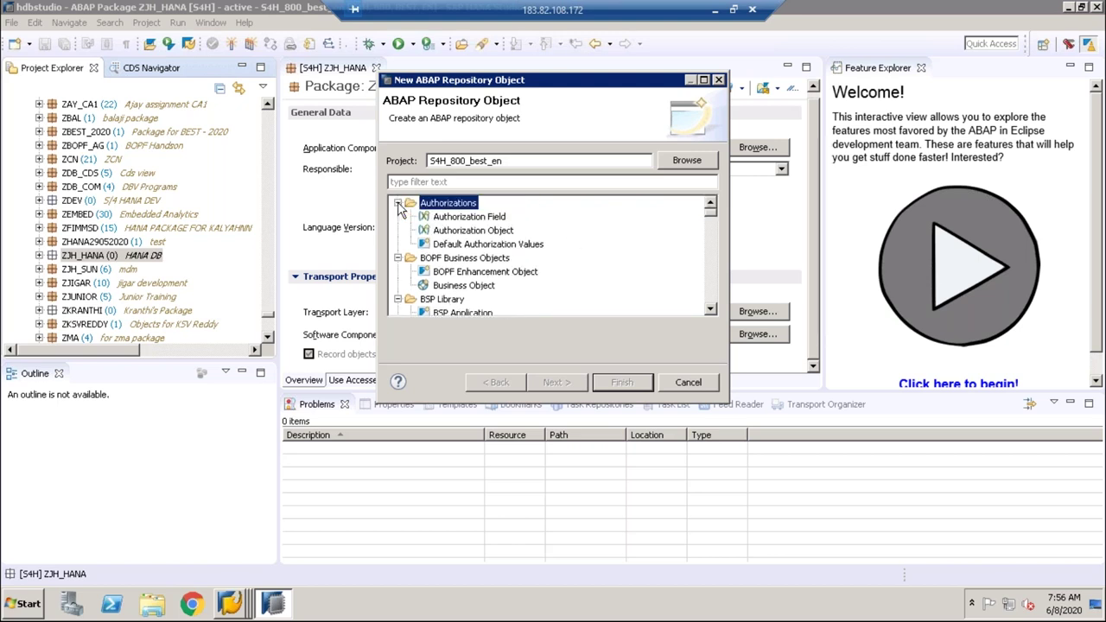
{"action": "left_click", "coordinate": [398, 204]}
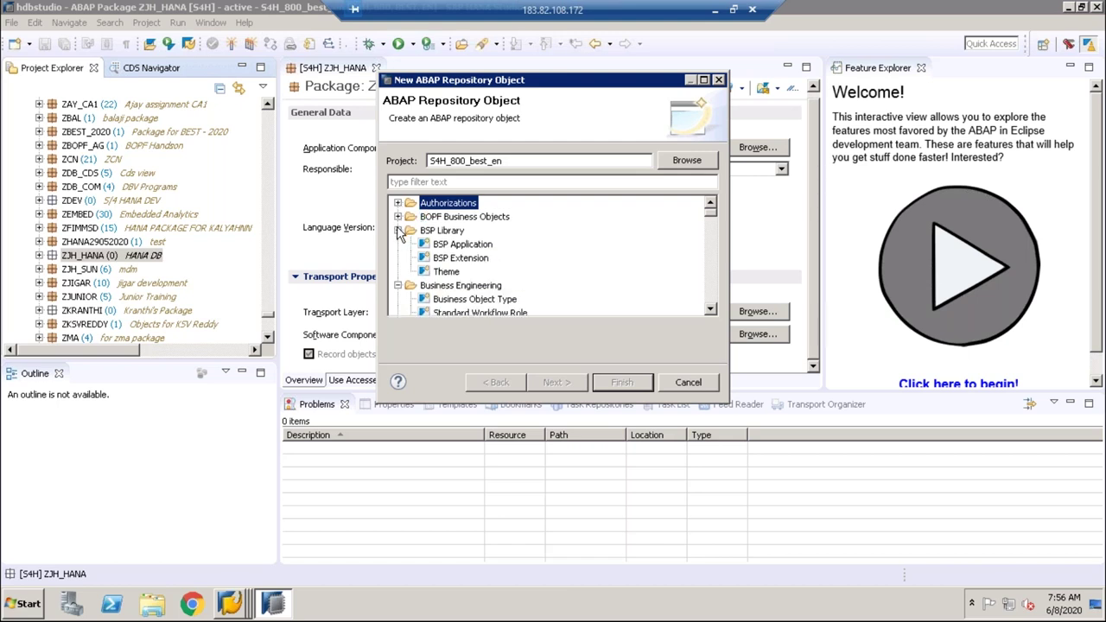
Collapse BSP Library, Business Engineering, Business Services, Classifications, Code Composer and Connectivity.
{"action": "left_click", "coordinate": [398, 230]}
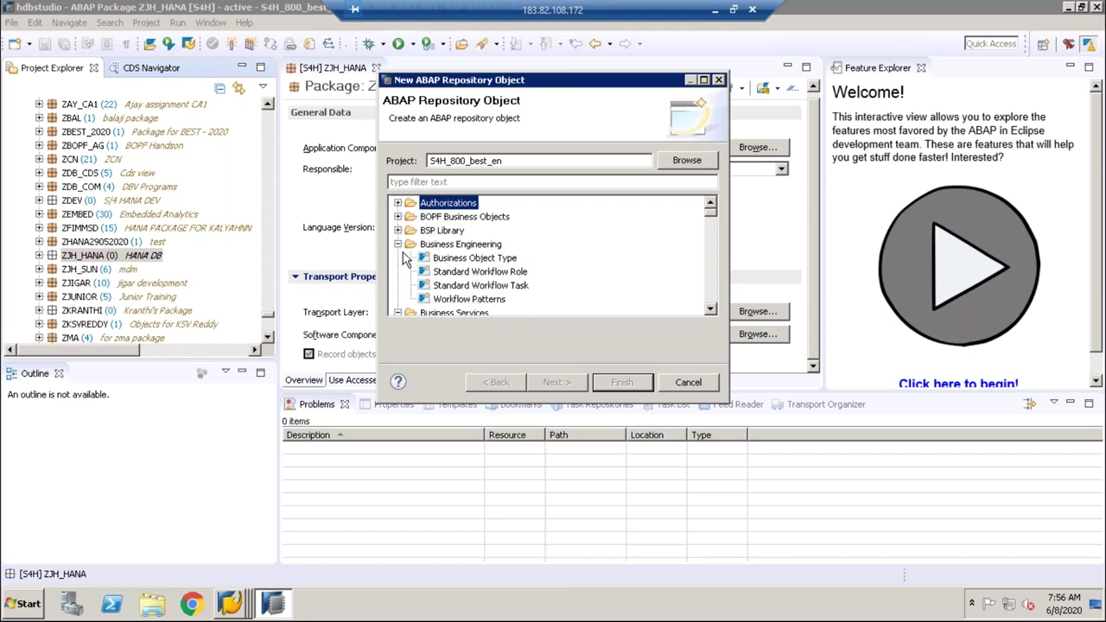
{"action": "left_click", "coordinate": [398, 244]}
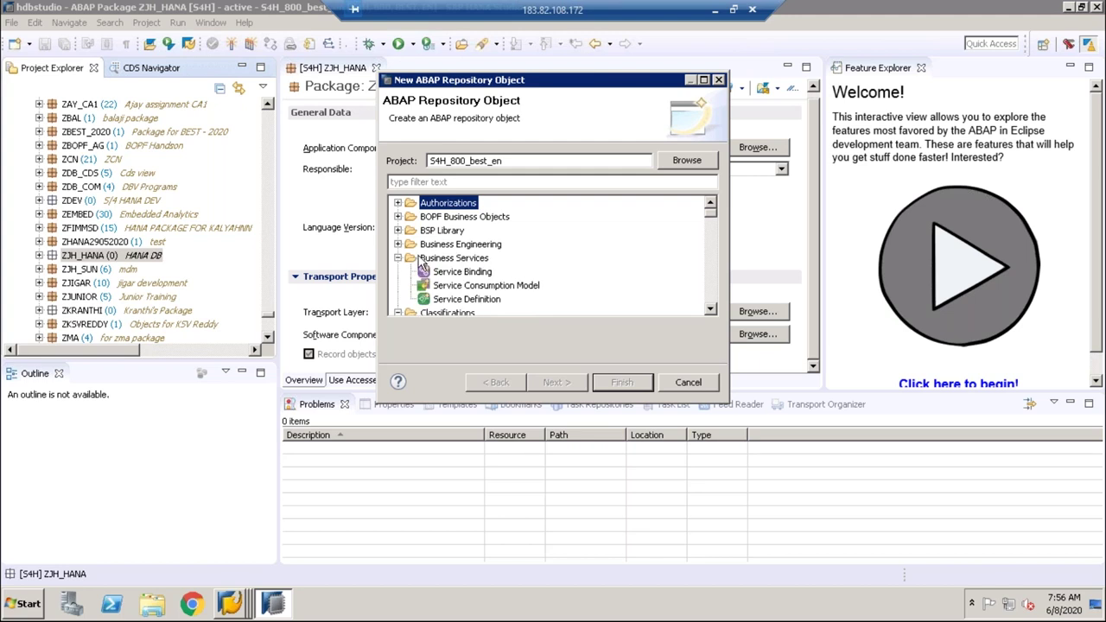
{"action": "left_click", "coordinate": [398, 258]}
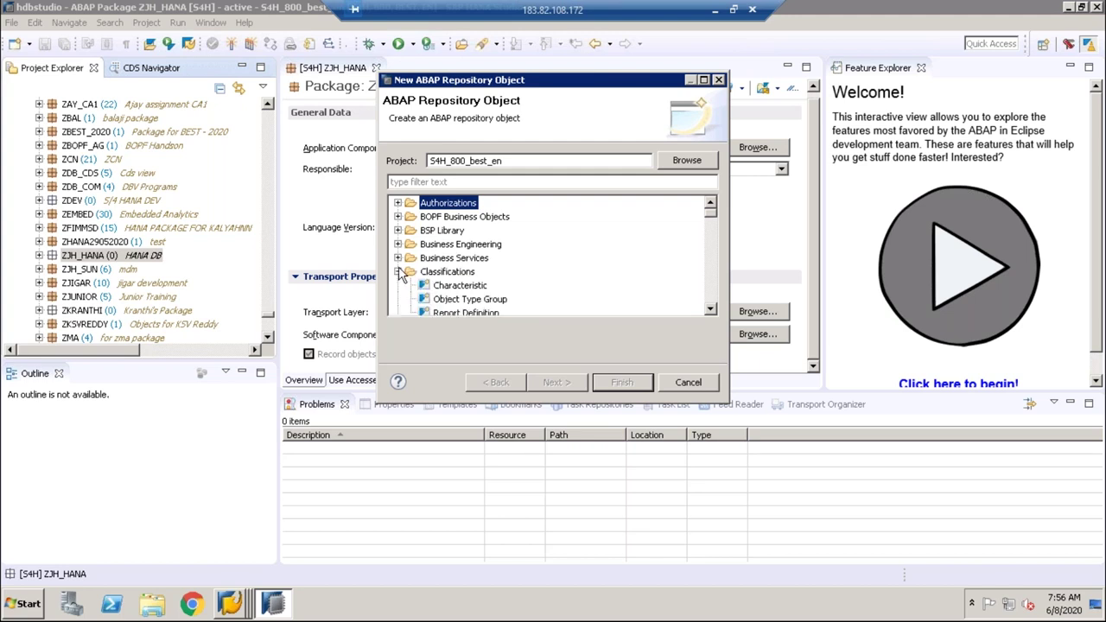
{"action": "left_click", "coordinate": [709, 310]}
{"action": "left_click", "coordinate": [709, 310]}
{"action": "left_click", "coordinate": [709, 311]}
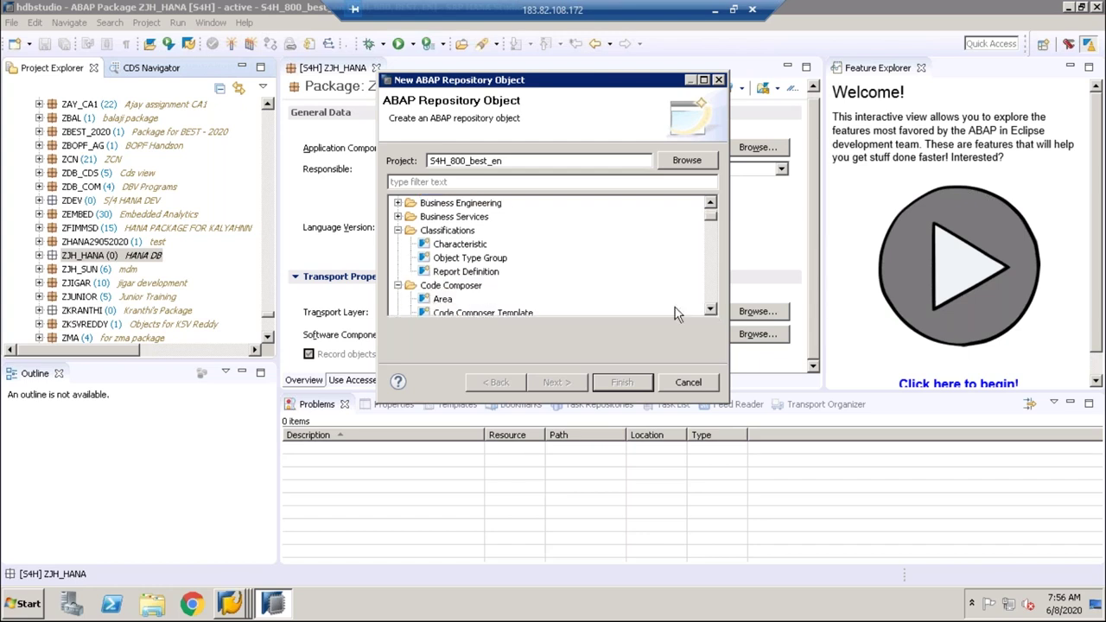
{"action": "left_click", "coordinate": [398, 231]}
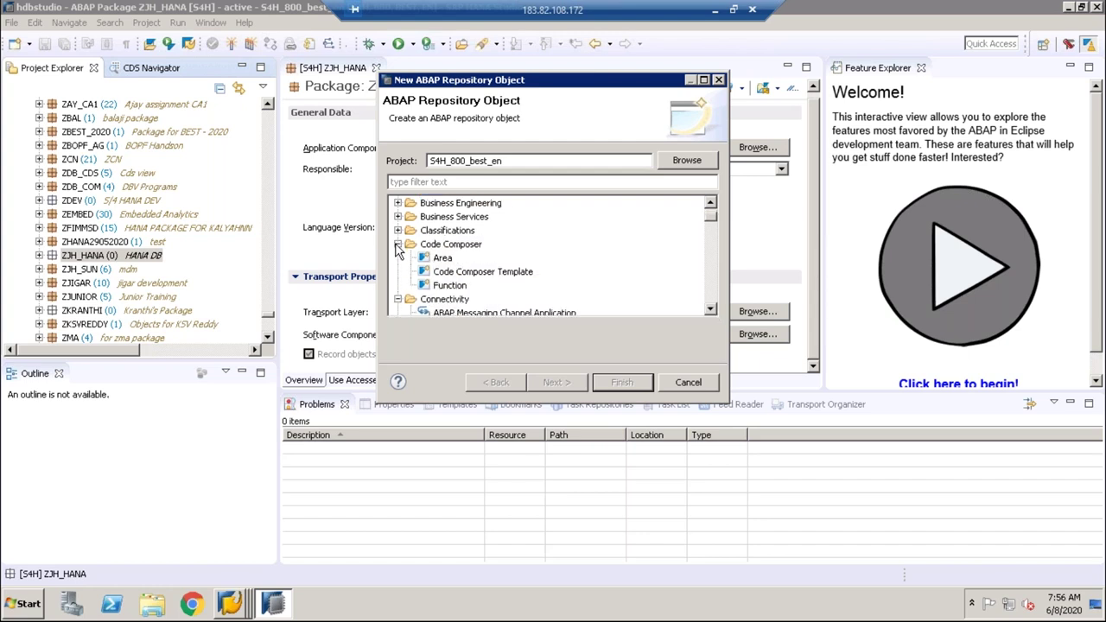
{"action": "left_click", "coordinate": [398, 245]}
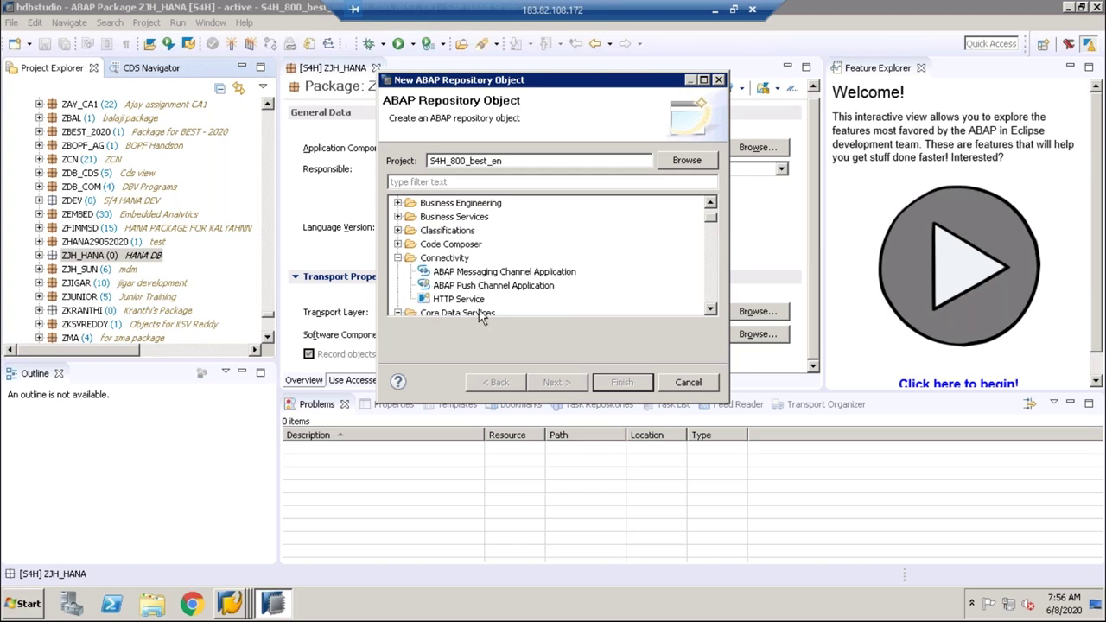
{"action": "left_click", "coordinate": [398, 258]}
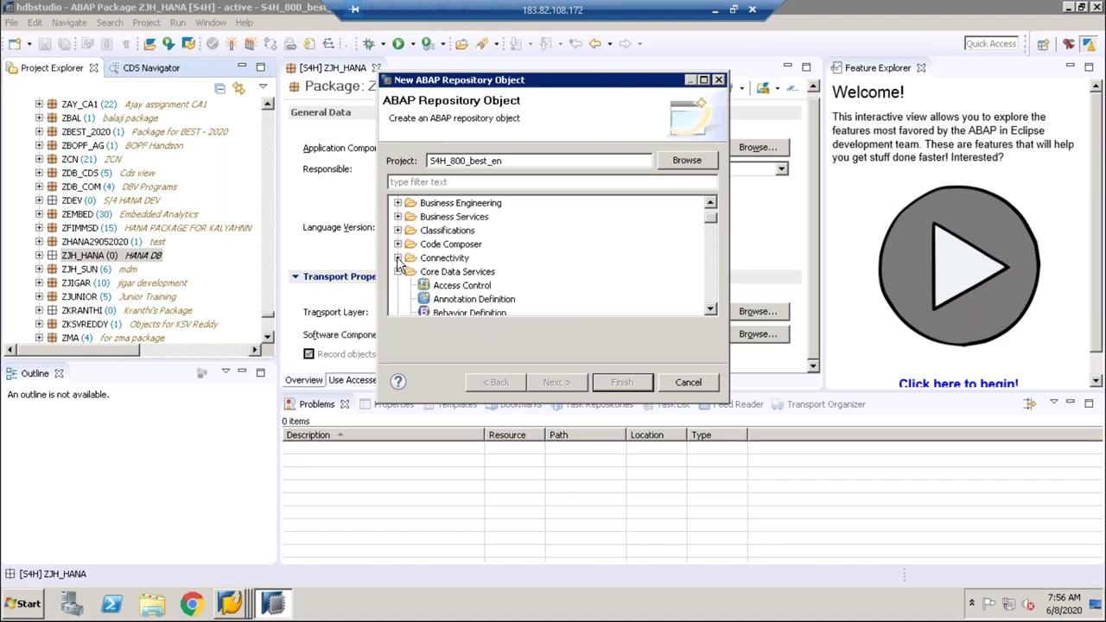
Collapse the Core Data Services and Dictionary categories.
{"action": "left_click", "coordinate": [711, 309]}
{"action": "left_click", "coordinate": [710, 309]}
{"action": "left_click", "coordinate": [710, 309]}
{"action": "left_click", "coordinate": [711, 309]}
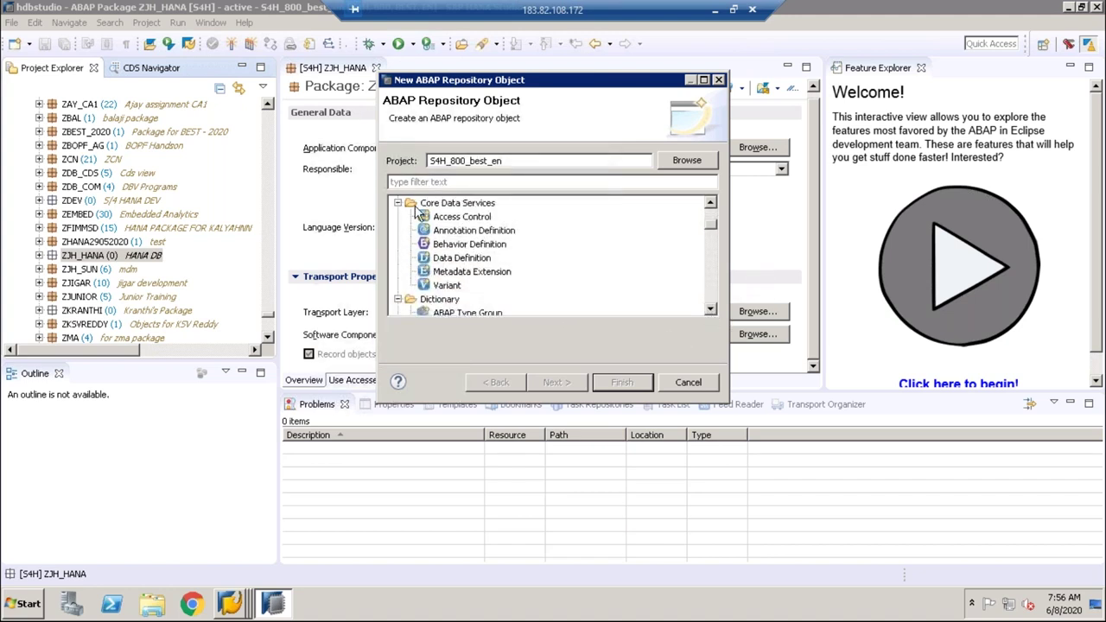
{"action": "left_click", "coordinate": [710, 202]}
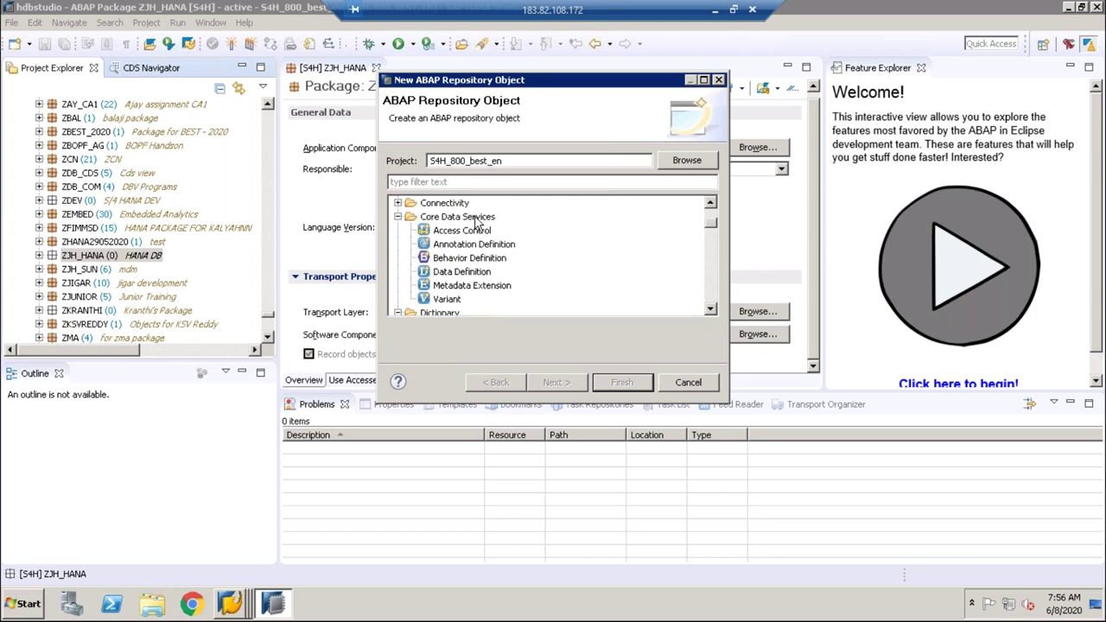
{"action": "left_click", "coordinate": [398, 216]}
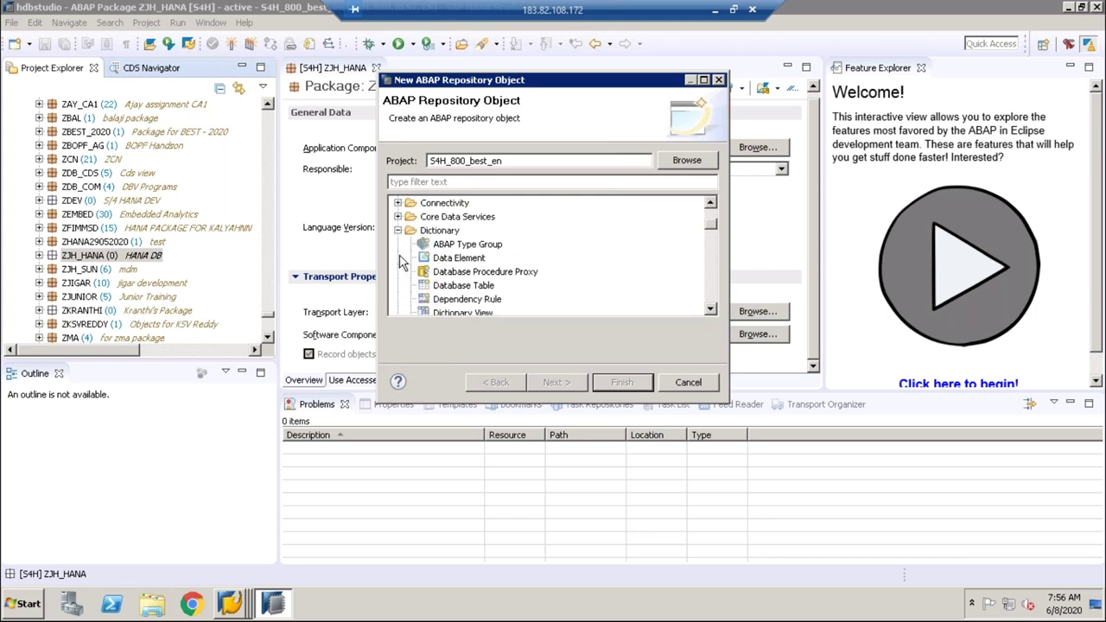
{"action": "left_click", "coordinate": [398, 231]}
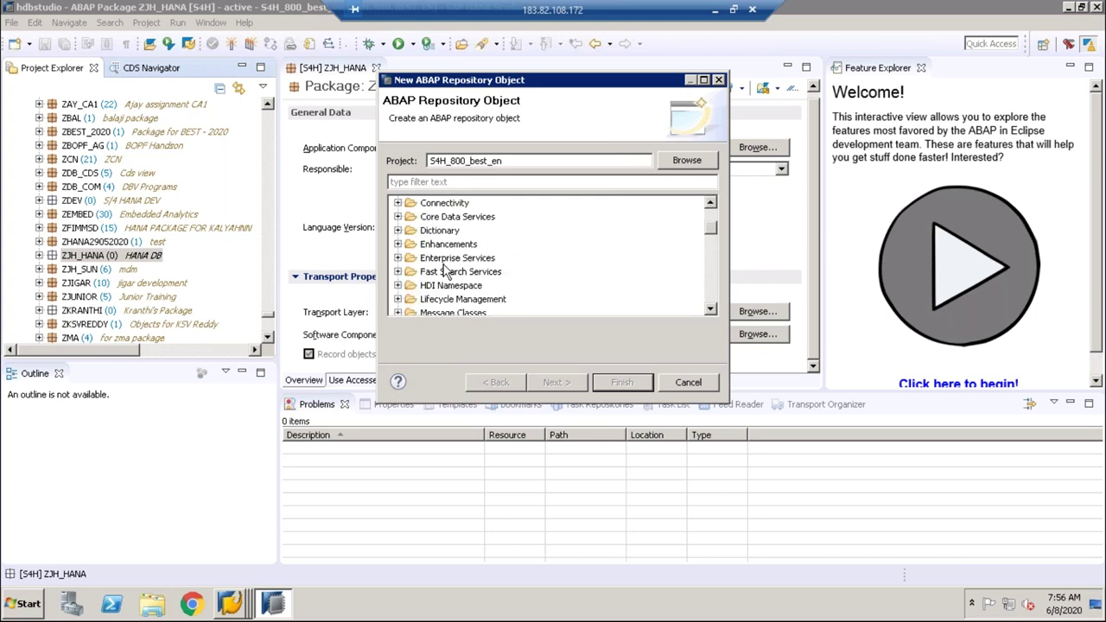
Scroll back to Source Code Library and choose ABAP Program as the object type.
{"action": "left_click", "coordinate": [711, 309]}
{"action": "left_click", "coordinate": [710, 310]}
{"action": "left_click", "coordinate": [711, 310]}
{"action": "left_click", "coordinate": [710, 309]}
{"action": "left_click", "coordinate": [710, 310]}
{"action": "left_click", "coordinate": [710, 309]}
{"action": "left_click", "coordinate": [710, 309]}
{"action": "left_click", "coordinate": [710, 309]}
{"action": "left_click", "coordinate": [710, 310]}
{"action": "left_click", "coordinate": [710, 310]}
{"action": "left_click", "coordinate": [710, 310]}
{"action": "left_click", "coordinate": [710, 310]}
{"action": "left_click", "coordinate": [711, 309]}
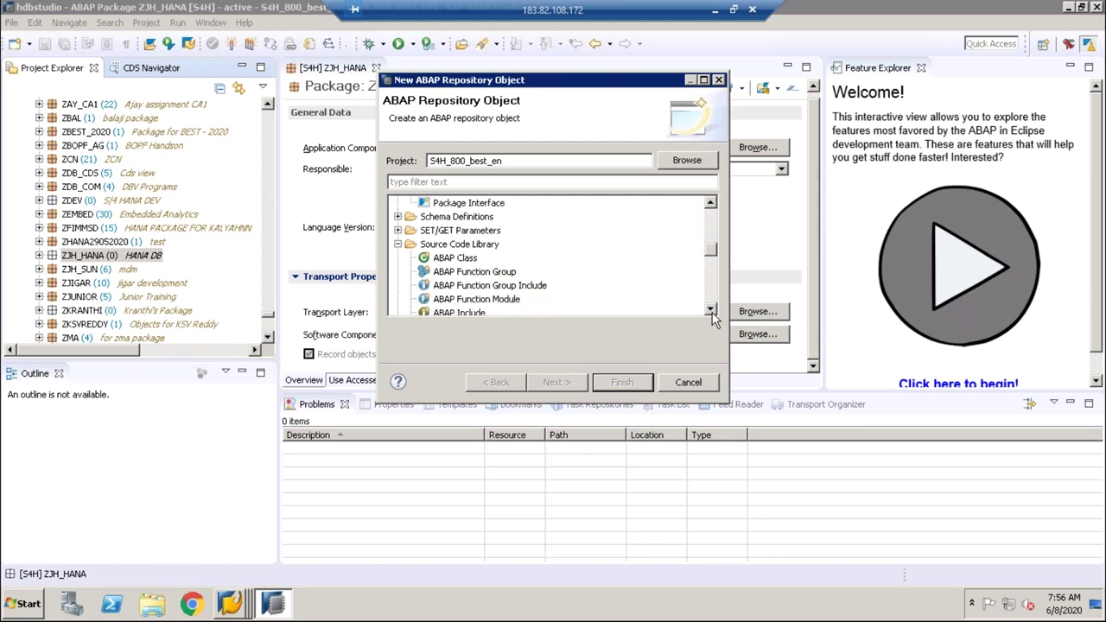
{"action": "left_click", "coordinate": [710, 310]}
{"action": "left_click", "coordinate": [710, 309]}
{"action": "left_click", "coordinate": [710, 309]}
{"action": "left_click", "coordinate": [711, 309]}
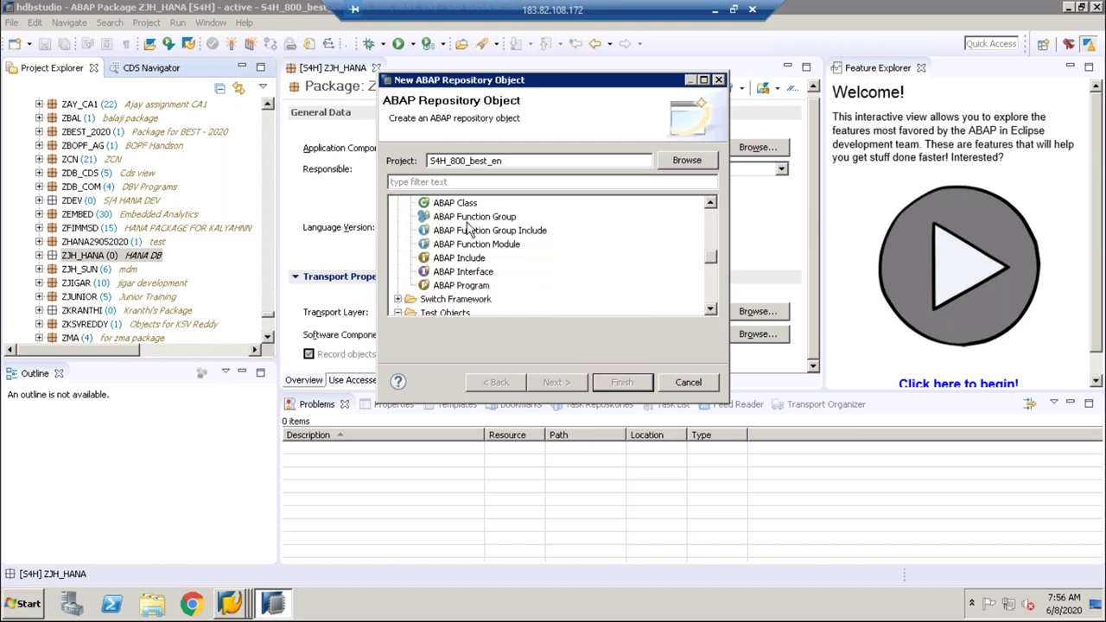
{"action": "left_click", "coordinate": [711, 309]}
{"action": "left_click", "coordinate": [710, 310]}
{"action": "left_click", "coordinate": [710, 309]}
{"action": "left_click", "coordinate": [711, 309]}
{"action": "left_click", "coordinate": [710, 310]}
{"action": "left_click", "coordinate": [710, 309]}
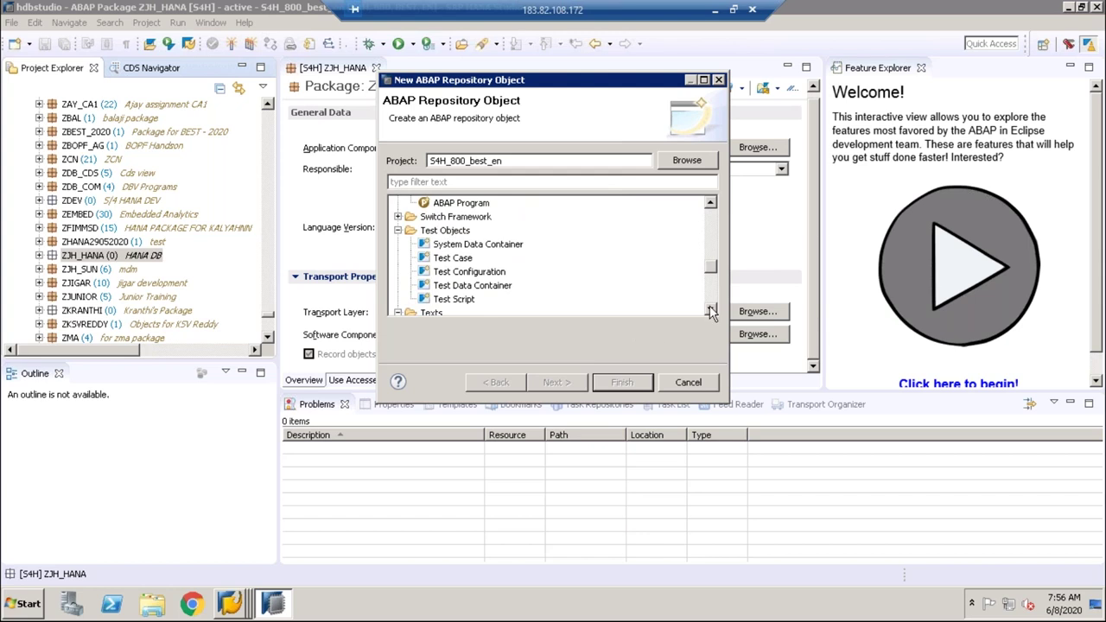
{"action": "left_click", "coordinate": [710, 309]}
{"action": "left_click", "coordinate": [710, 310]}
{"action": "double_click", "coordinate": [710, 309]}
{"action": "double_click", "coordinate": [711, 310]}
{"action": "double_click", "coordinate": [711, 309]}
{"action": "left_click", "coordinate": [711, 309]}
{"action": "double_click", "coordinate": [710, 309]}
{"action": "double_click", "coordinate": [711, 311]}
{"action": "double_click", "coordinate": [711, 311]}
{"action": "left_click", "coordinate": [710, 311]}
{"action": "left_click", "coordinate": [711, 311]}
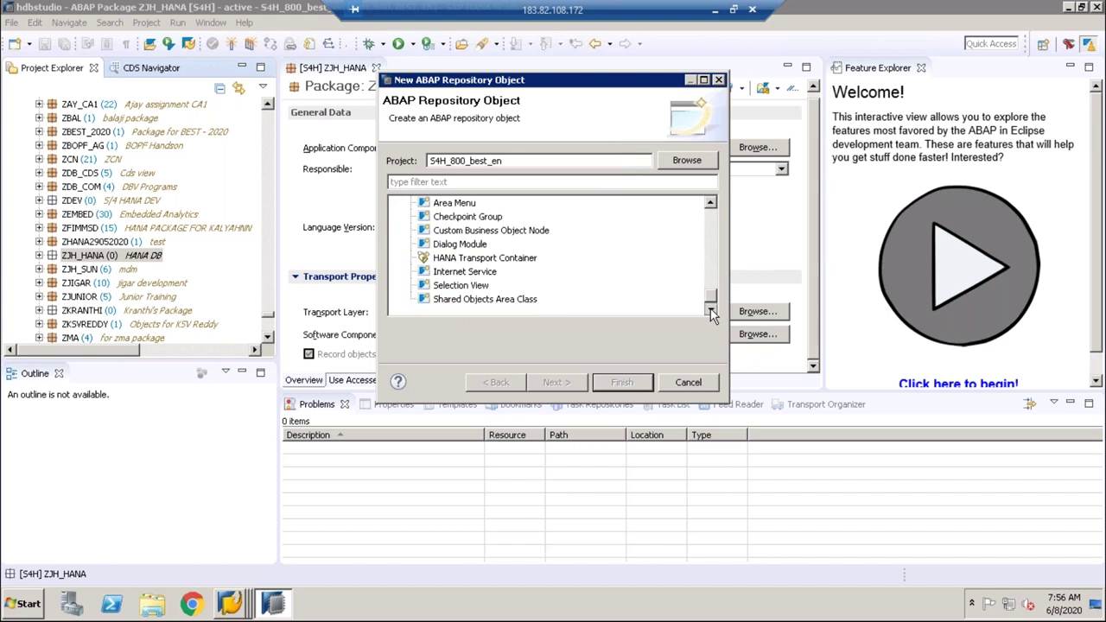
{"action": "left_click", "coordinate": [709, 204]}
{"action": "left_click", "coordinate": [710, 204]}
{"action": "double_click", "coordinate": [710, 204]}
{"action": "double_click", "coordinate": [710, 204]}
{"action": "double_click", "coordinate": [706, 209]}
{"action": "double_click", "coordinate": [706, 209]}
{"action": "double_click", "coordinate": [706, 209]}
{"action": "left_click", "coordinate": [706, 209]}
{"action": "double_click", "coordinate": [706, 210]}
{"action": "double_click", "coordinate": [707, 208]}
{"action": "double_click", "coordinate": [707, 208]}
{"action": "left_click", "coordinate": [707, 208]}
{"action": "double_click", "coordinate": [707, 208]}
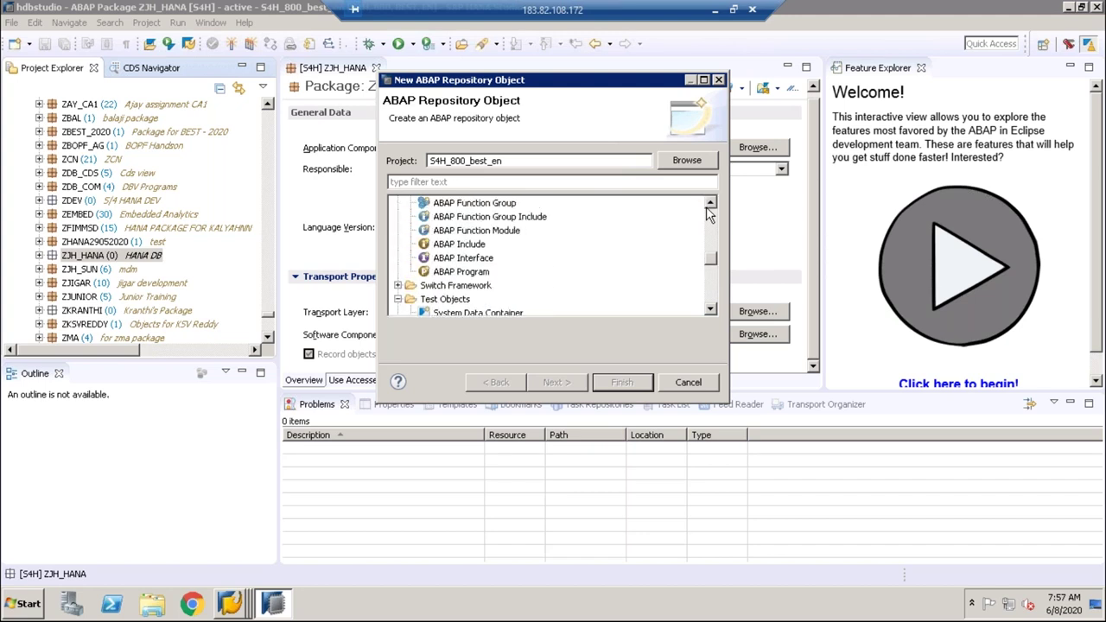
{"action": "left_click", "coordinate": [474, 273]}
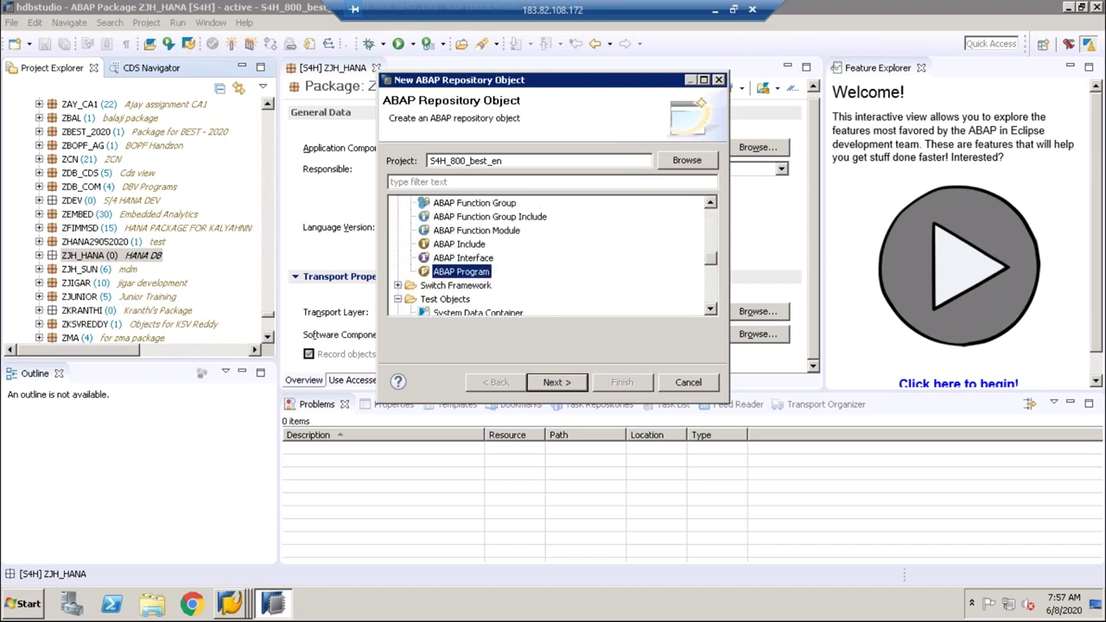
Name the program JHSOFTECH with description 'jh test program' and continue.
{"action": "key", "text": "Return"}
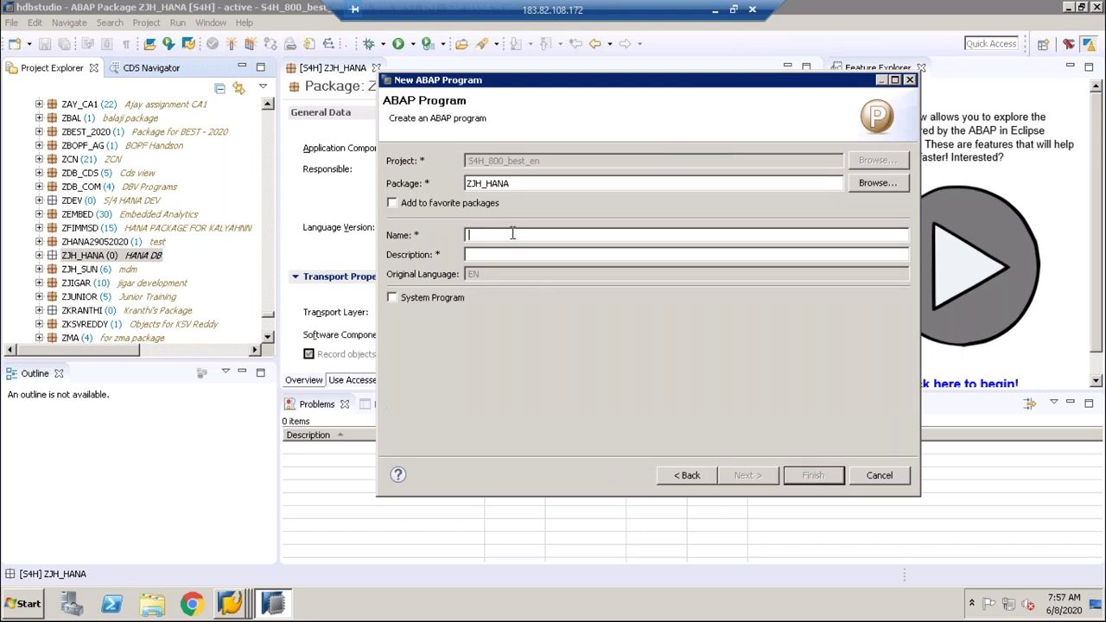
{"action": "type", "text": "jhsofte"}
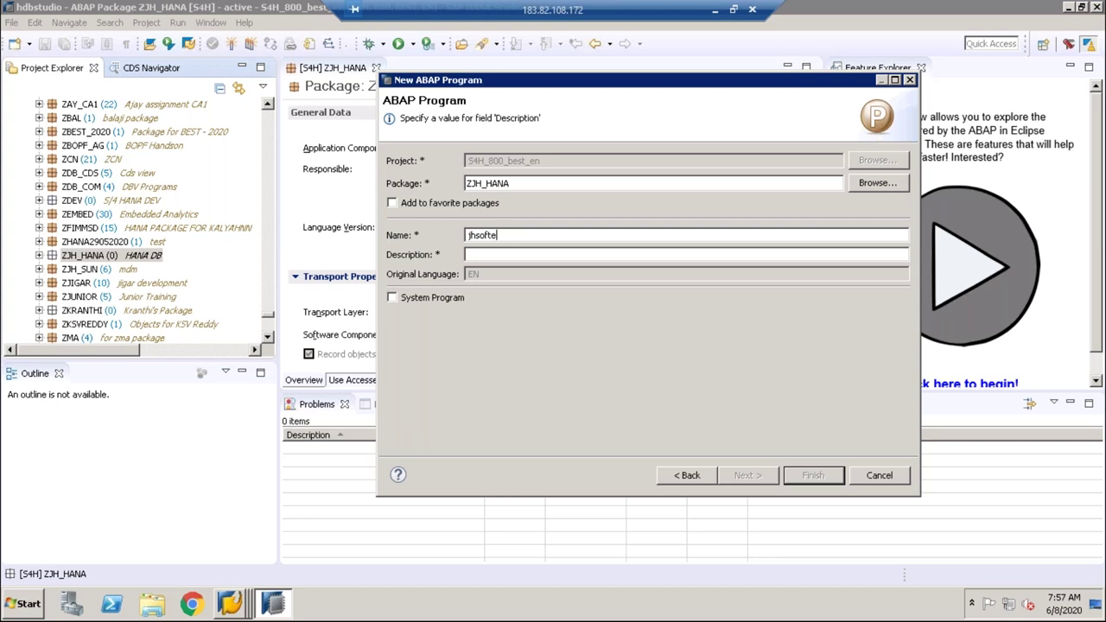
{"action": "key", "text": "Tab"}
{"action": "type", "text": "jh"}
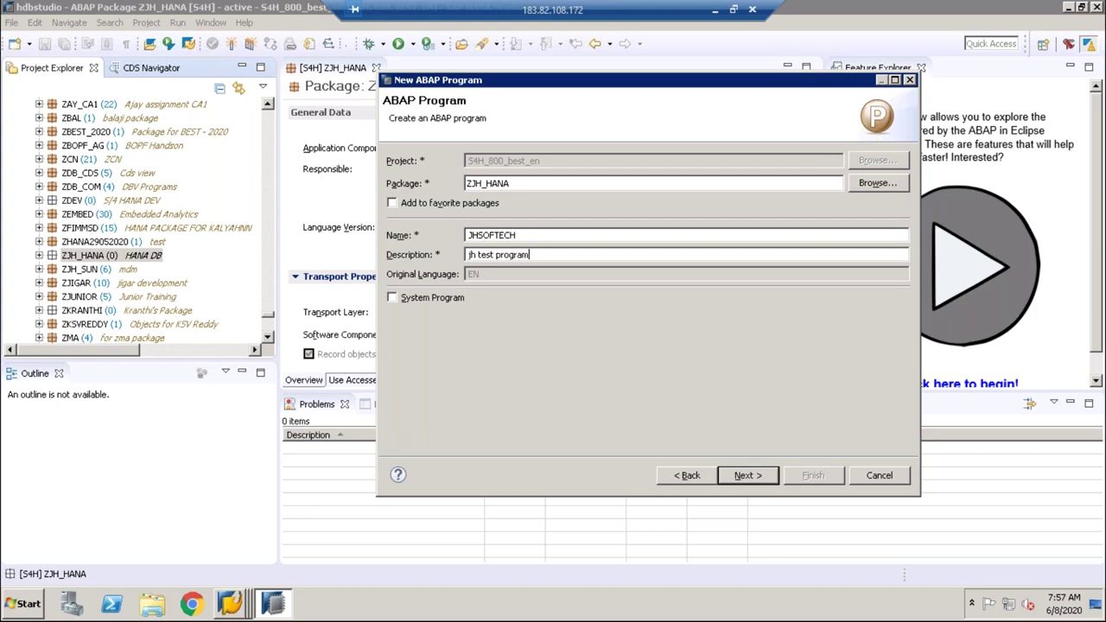
{"action": "key", "text": "Return"}
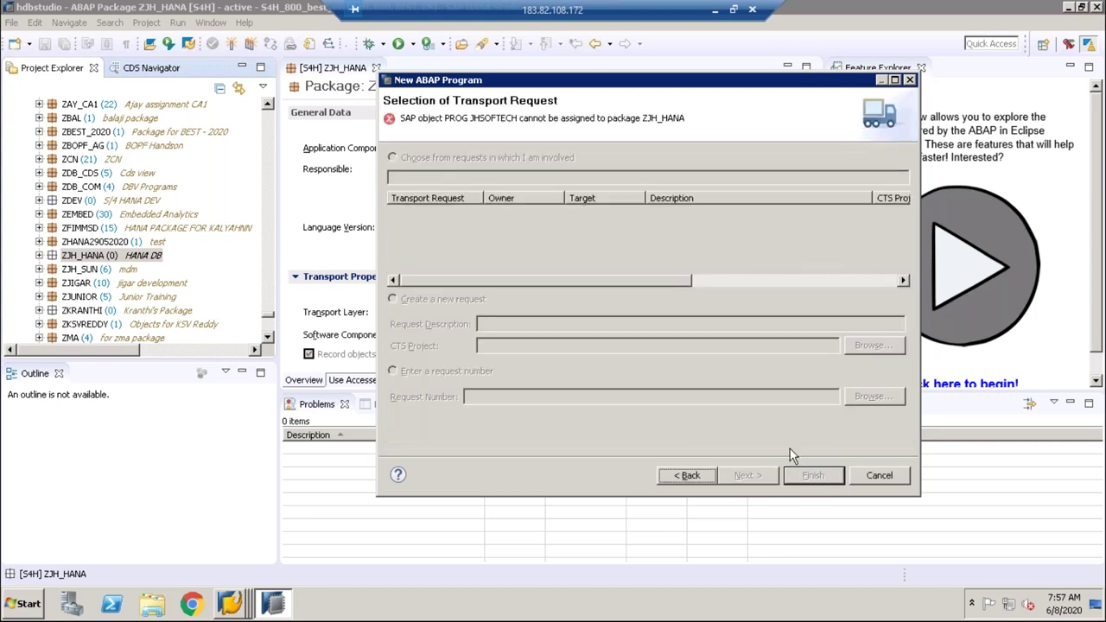
Go back, prefix the name with Z to make ZJHSOFTECH, and continue to transport selection.
{"action": "left_click", "coordinate": [689, 476]}
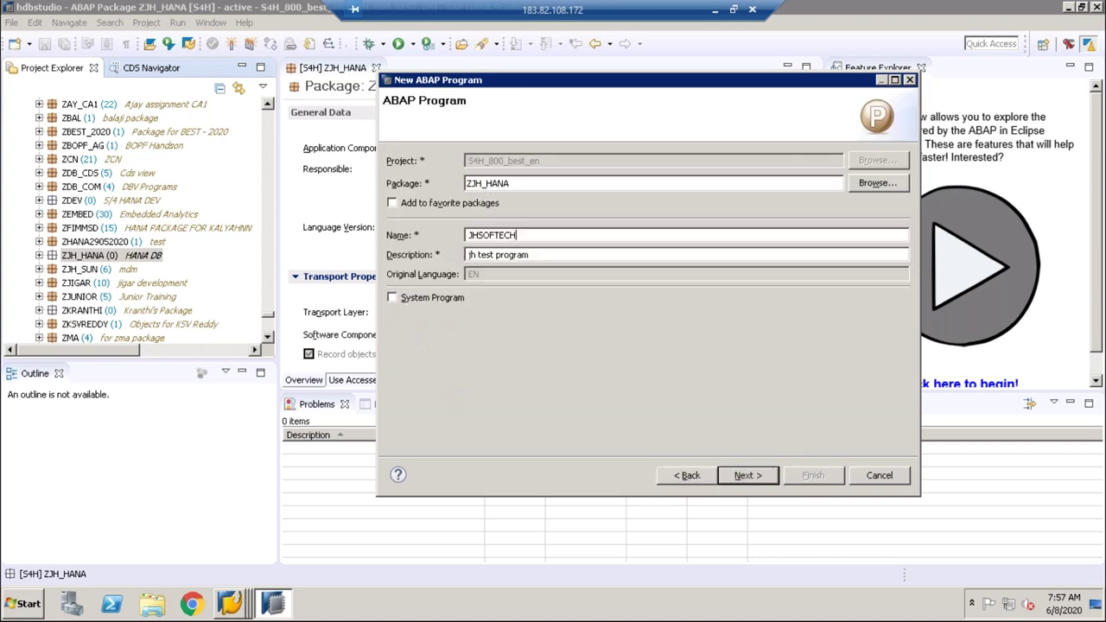
{"action": "left_click", "coordinate": [471, 235]}
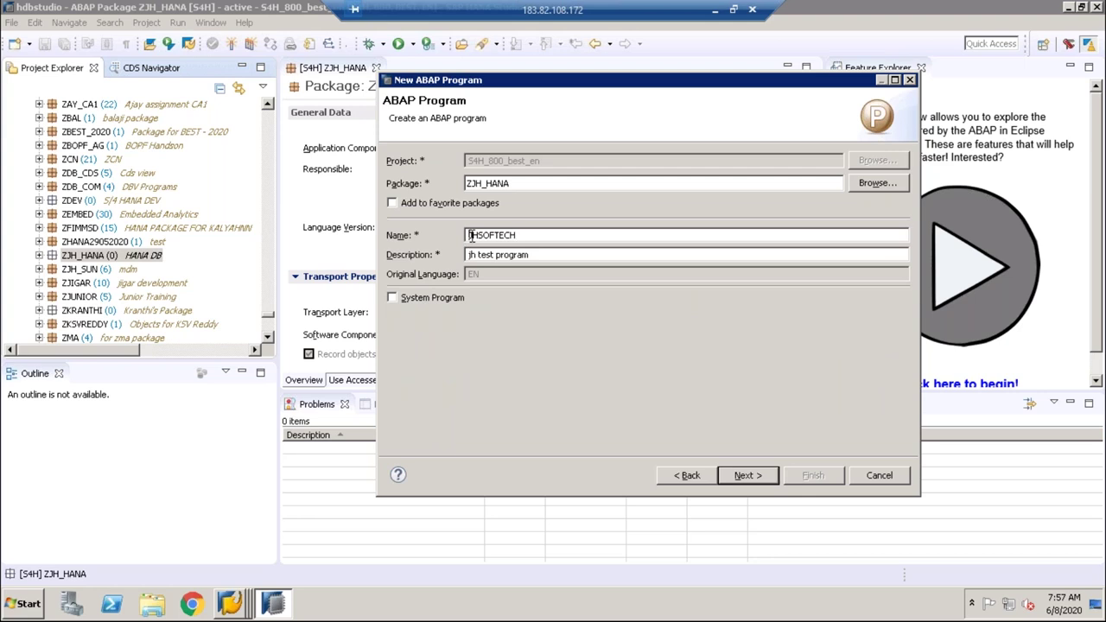
{"action": "type", "text": "z"}
{"action": "left_click", "coordinate": [749, 477]}
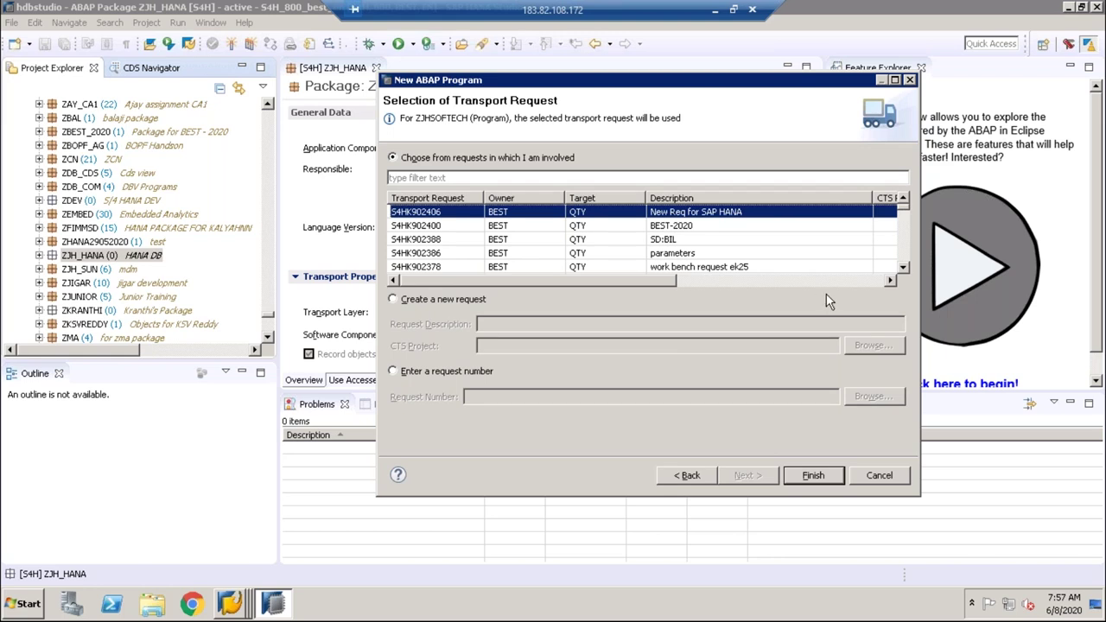
Scroll through the existing transport requests and focus the request filter box.
{"action": "left_click", "coordinate": [903, 268]}
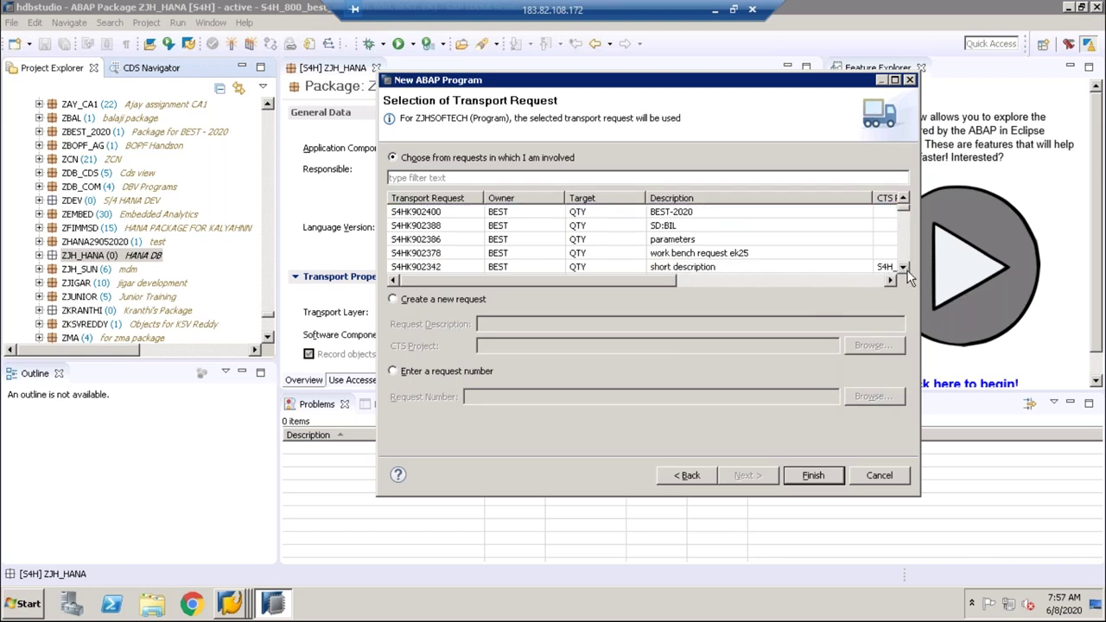
{"action": "left_click", "coordinate": [903, 268]}
{"action": "left_click", "coordinate": [903, 268]}
{"action": "left_click", "coordinate": [903, 268]}
{"action": "left_click", "coordinate": [903, 268]}
{"action": "left_click", "coordinate": [904, 268]}
{"action": "left_click", "coordinate": [903, 268]}
{"action": "left_click", "coordinate": [903, 268]}
{"action": "left_click", "coordinate": [904, 268]}
{"action": "left_click", "coordinate": [904, 268]}
{"action": "left_click", "coordinate": [904, 268]}
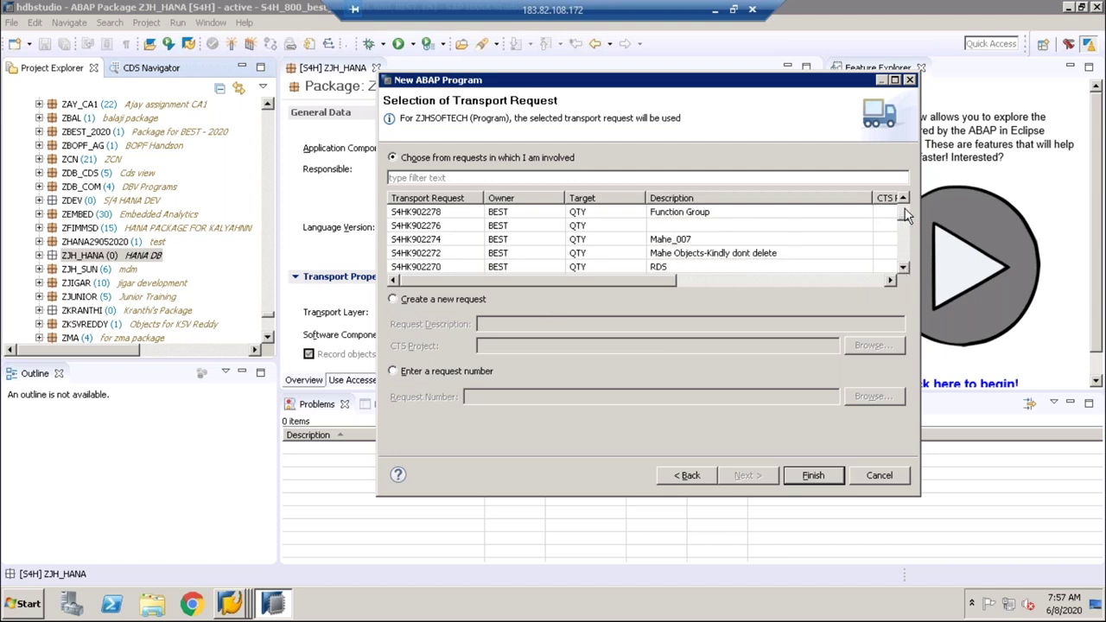
{"action": "scroll", "coordinate": [904, 214], "scroll_direction": "up", "scroll_amount": 5}
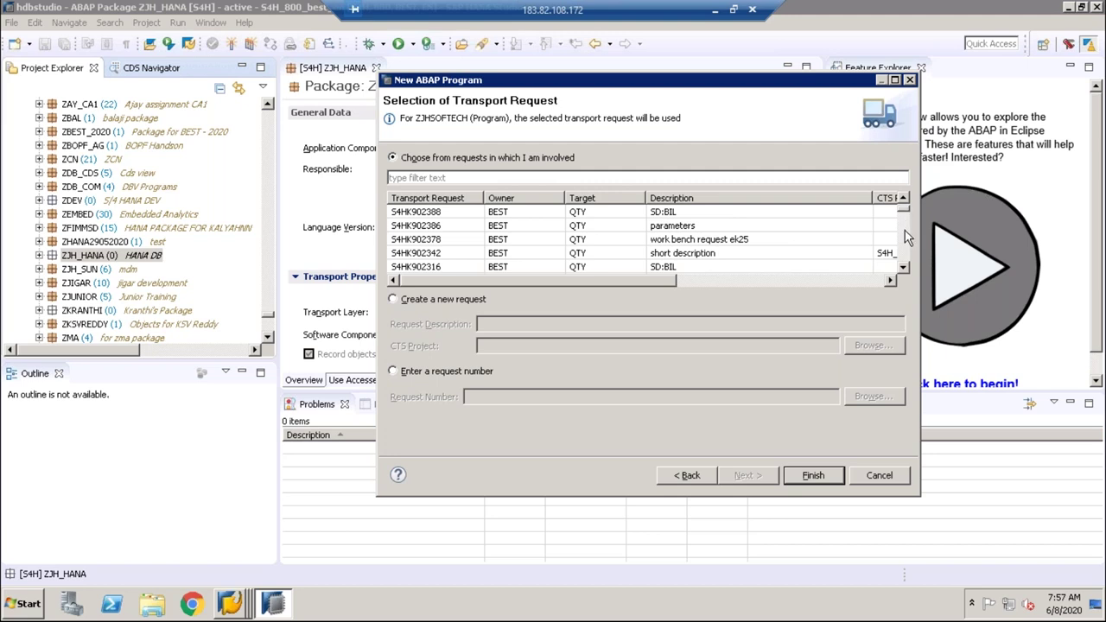
{"action": "left_click", "coordinate": [713, 177]}
Scroll past the request list and select the 'Create a new request' option.
{"action": "left_click", "coordinate": [907, 267]}
{"action": "left_click", "coordinate": [907, 267]}
{"action": "left_click", "coordinate": [906, 267]}
{"action": "left_click", "coordinate": [906, 267]}
{"action": "left_click", "coordinate": [907, 267]}
{"action": "left_click", "coordinate": [906, 267]}
{"action": "left_click", "coordinate": [907, 267]}
{"action": "left_click", "coordinate": [906, 267]}
{"action": "left_click", "coordinate": [907, 267]}
{"action": "left_click", "coordinate": [907, 267]}
{"action": "left_click", "coordinate": [906, 267]}
{"action": "left_click", "coordinate": [907, 267]}
{"action": "left_click", "coordinate": [907, 267]}
{"action": "left_click", "coordinate": [906, 267]}
{"action": "left_click", "coordinate": [906, 267]}
{"action": "left_click", "coordinate": [907, 267]}
{"action": "left_click", "coordinate": [907, 267]}
{"action": "left_click", "coordinate": [906, 267]}
{"action": "left_click", "coordinate": [907, 267]}
{"action": "left_click", "coordinate": [906, 267]}
{"action": "left_click", "coordinate": [906, 268]}
{"action": "left_click", "coordinate": [907, 267]}
{"action": "left_click", "coordinate": [907, 267]}
{"action": "left_click", "coordinate": [907, 267]}
{"action": "left_click", "coordinate": [907, 267]}
{"action": "left_click", "coordinate": [907, 267]}
{"action": "left_click", "coordinate": [906, 267]}
{"action": "left_click", "coordinate": [907, 268]}
{"action": "left_click", "coordinate": [907, 267]}
{"action": "left_click", "coordinate": [907, 267]}
{"action": "left_click", "coordinate": [906, 267]}
{"action": "left_click", "coordinate": [907, 267]}
{"action": "left_click", "coordinate": [906, 267]}
{"action": "left_click", "coordinate": [907, 267]}
{"action": "left_click", "coordinate": [906, 267]}
{"action": "left_click", "coordinate": [907, 267]}
{"action": "left_click", "coordinate": [906, 267]}
{"action": "left_click", "coordinate": [906, 267]}
{"action": "left_click", "coordinate": [906, 267]}
{"action": "left_click", "coordinate": [907, 267]}
{"action": "left_click", "coordinate": [906, 267]}
{"action": "left_click", "coordinate": [907, 267]}
{"action": "left_click", "coordinate": [907, 267]}
{"action": "left_click", "coordinate": [906, 267]}
{"action": "left_click", "coordinate": [907, 267]}
{"action": "left_click", "coordinate": [906, 267]}
{"action": "left_click", "coordinate": [907, 267]}
{"action": "left_click", "coordinate": [907, 267]}
{"action": "left_click", "coordinate": [907, 267]}
{"action": "left_click", "coordinate": [906, 267]}
{"action": "left_click", "coordinate": [906, 267]}
{"action": "left_click", "coordinate": [907, 267]}
{"action": "left_click", "coordinate": [906, 267]}
{"action": "left_click", "coordinate": [907, 267]}
{"action": "left_click", "coordinate": [907, 267]}
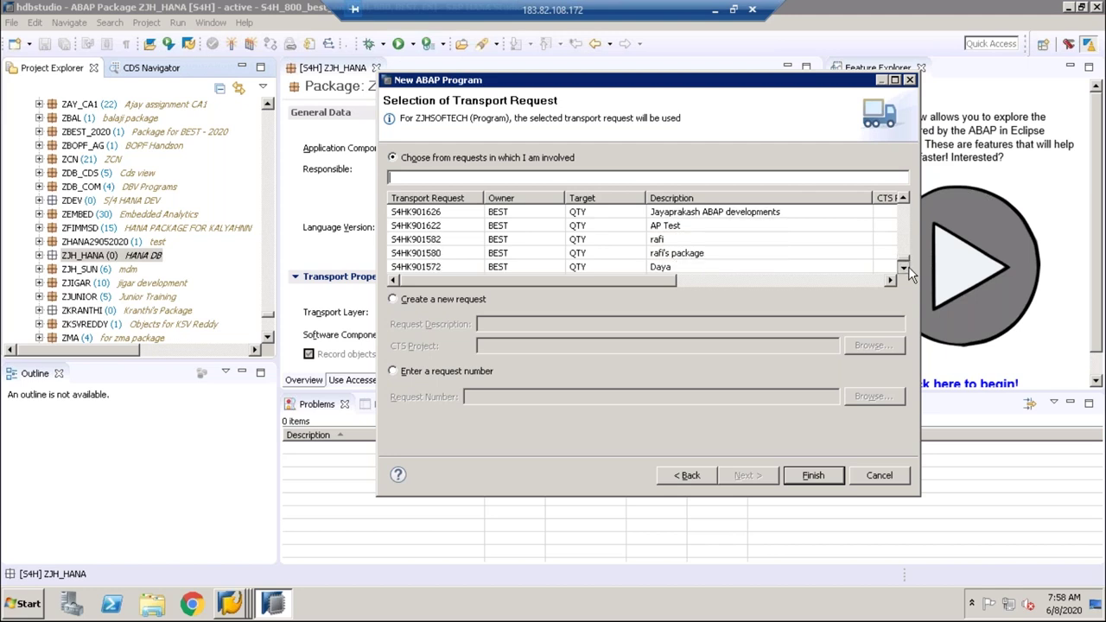
{"action": "left_click", "coordinate": [904, 198]}
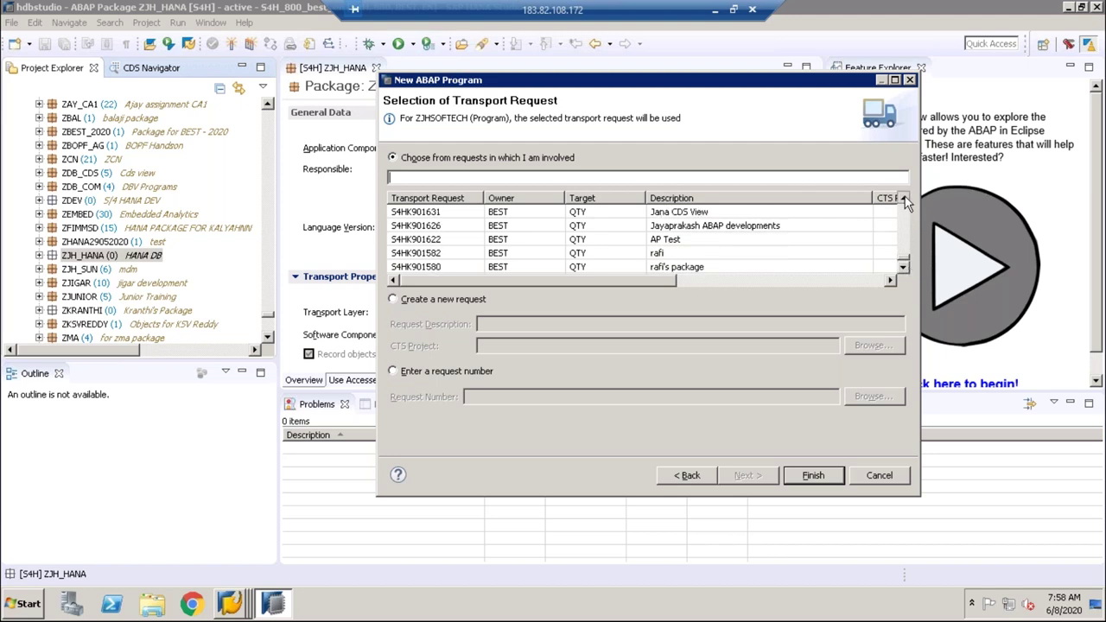
{"action": "left_click", "coordinate": [408, 299]}
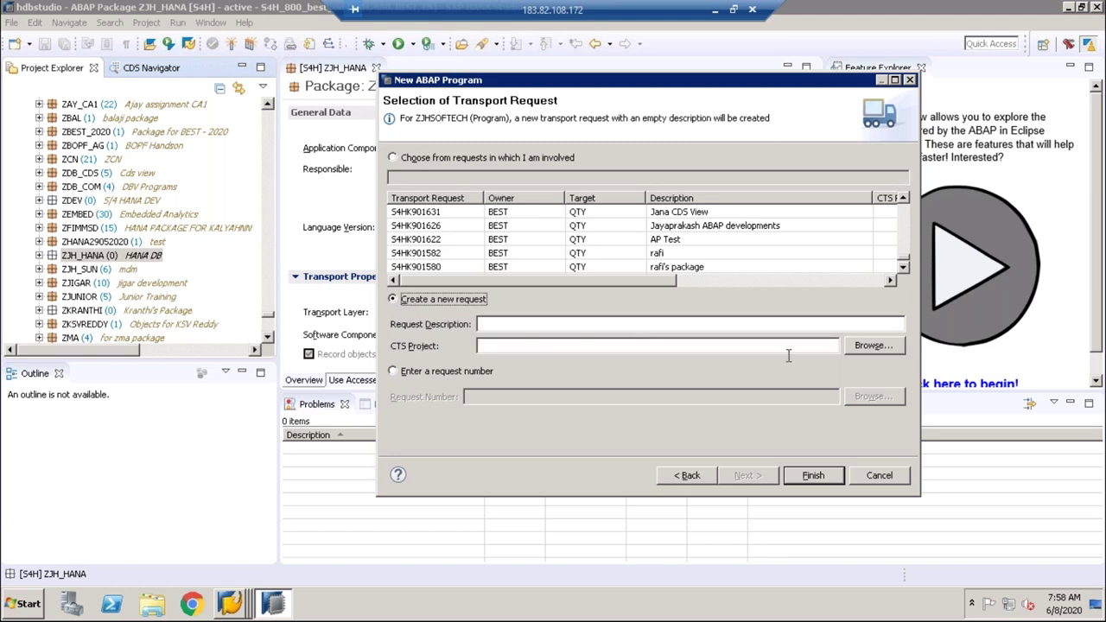
Create the request 'JH Req for HANA Projects', finish, and add a line below REPORT zjhsoftech.
{"action": "left_click", "coordinate": [529, 323]}
{"action": "type", "text": "JH Req for HAN"}
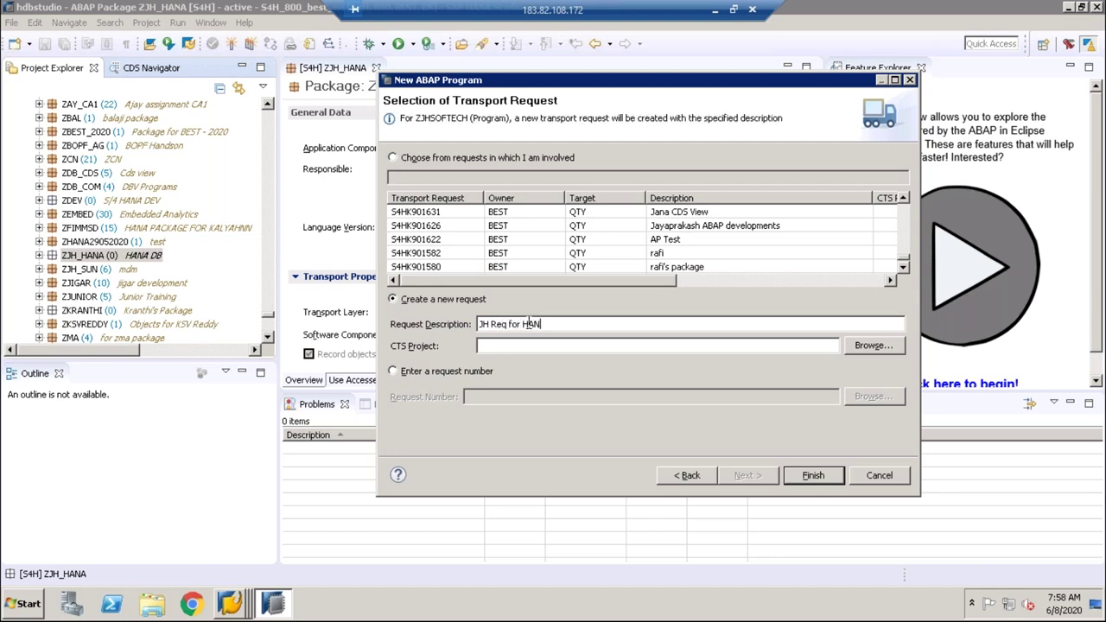
{"action": "type", "text": "A Projects"}
{"action": "left_click", "coordinate": [812, 475]}
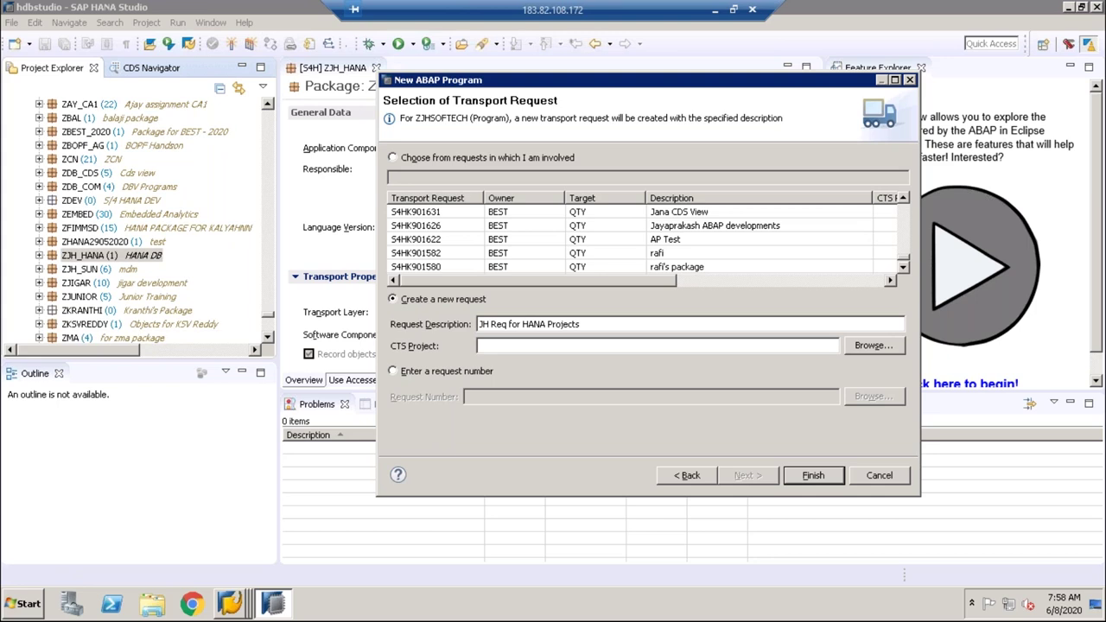
{"action": "key", "text": "Return"}
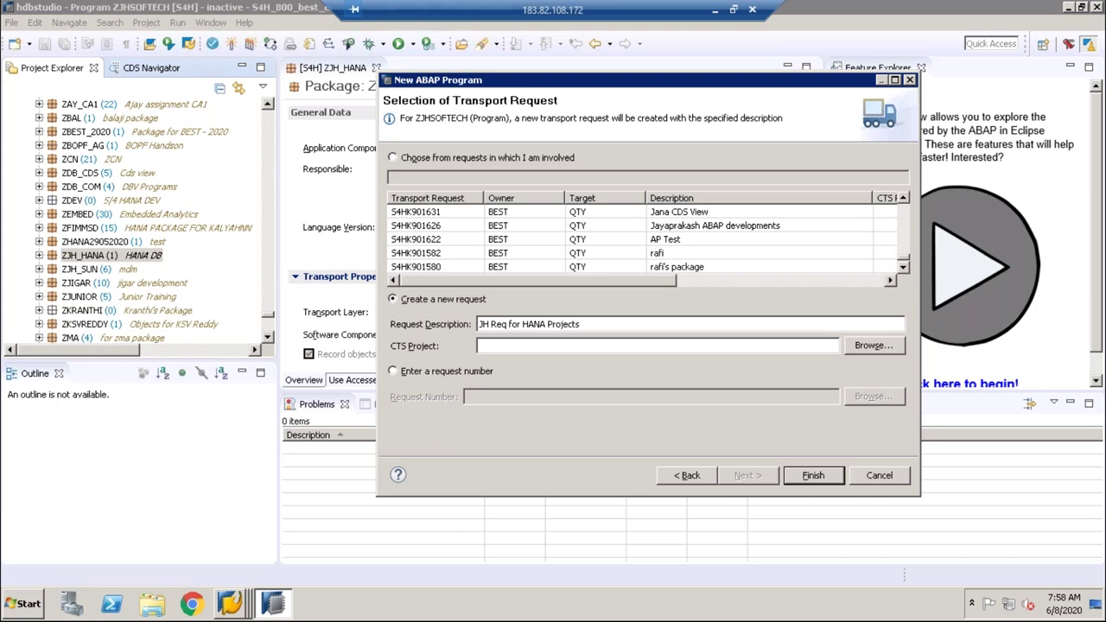
{"action": "left_click", "coordinate": [459, 176]}
{"action": "key", "text": "Return"}
{"action": "key", "text": "Return"}
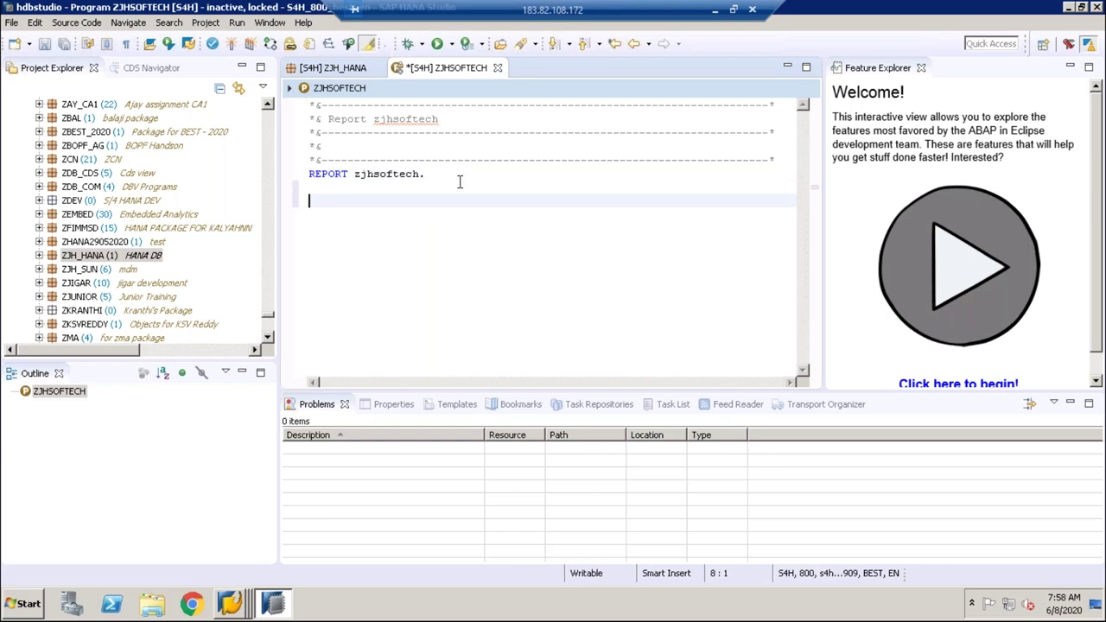
Type WRITE 'TESTING SAP HANA Environment' under the REPORT line, correcting a mistyped capital N.
{"action": "type", "text": "WRITE '"}
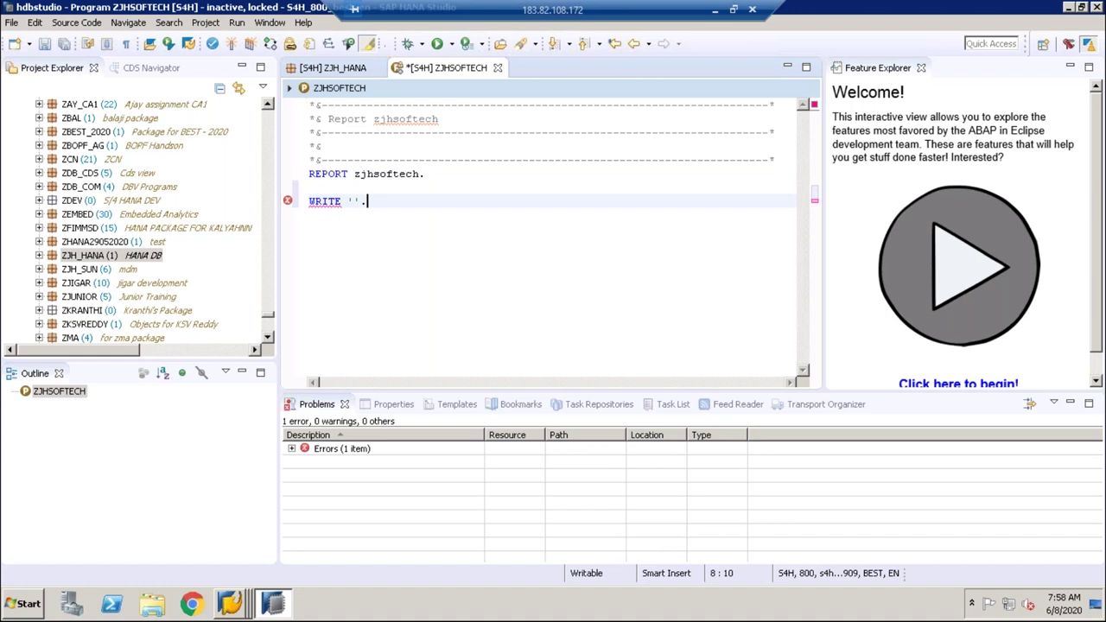
{"action": "type", "text": "TESTING"}
{"action": "type", "text": " SAP HANA "}
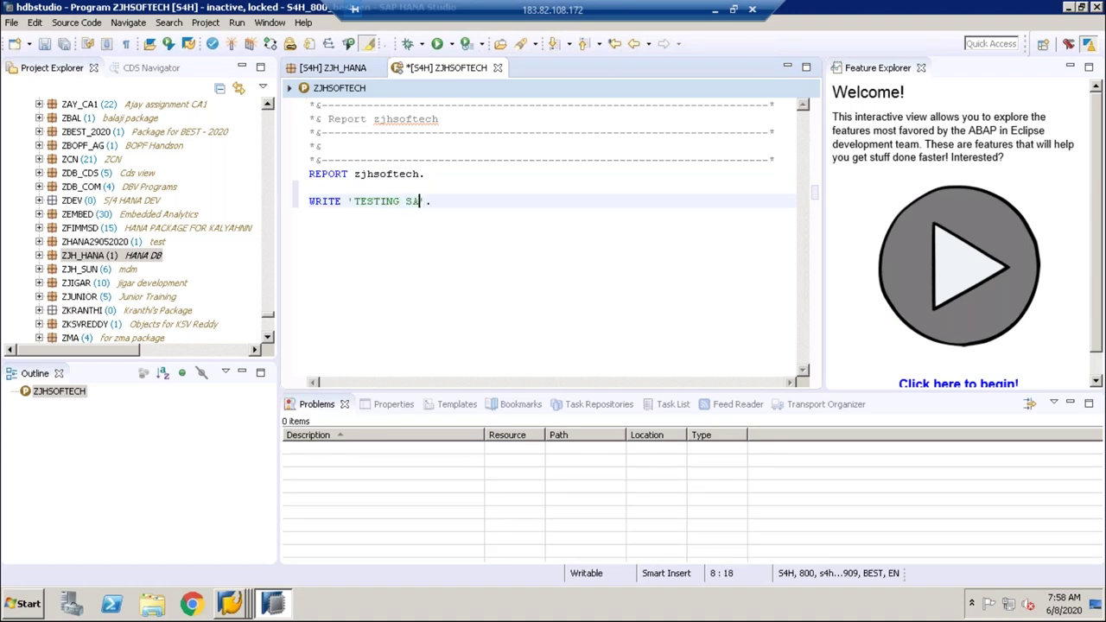
{"action": "type", "text": "EN"}
{"action": "key", "text": "BackSpace"}
{"action": "type", "text": "nvironment"}
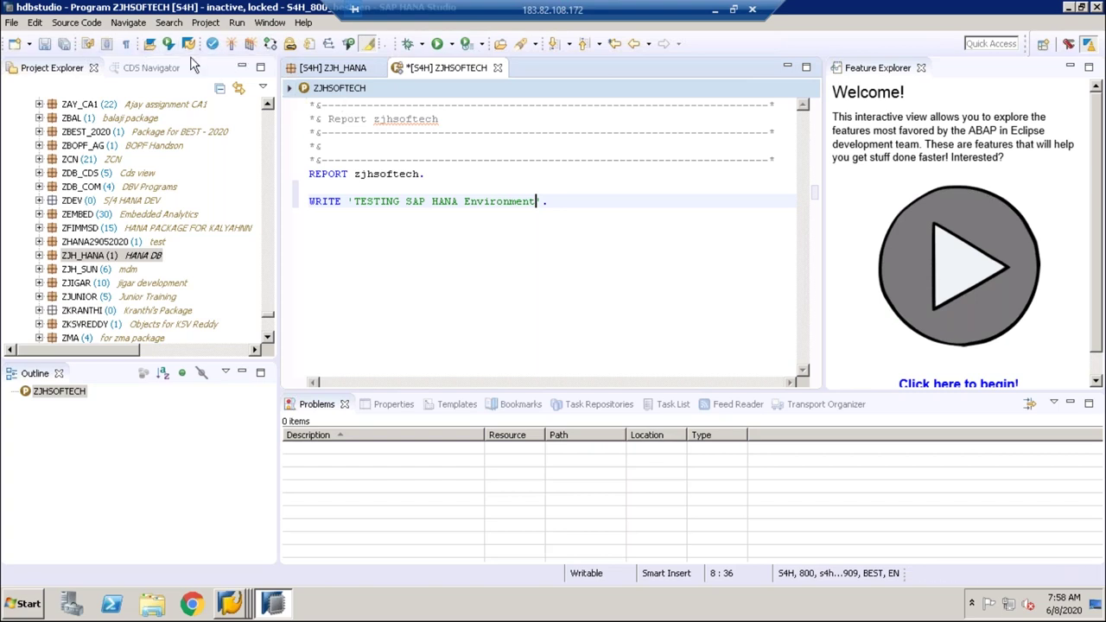
Check and activate ZJHSOFTECH, widen the code editor, and review the Problems list.
{"action": "left_click", "coordinate": [213, 48]}
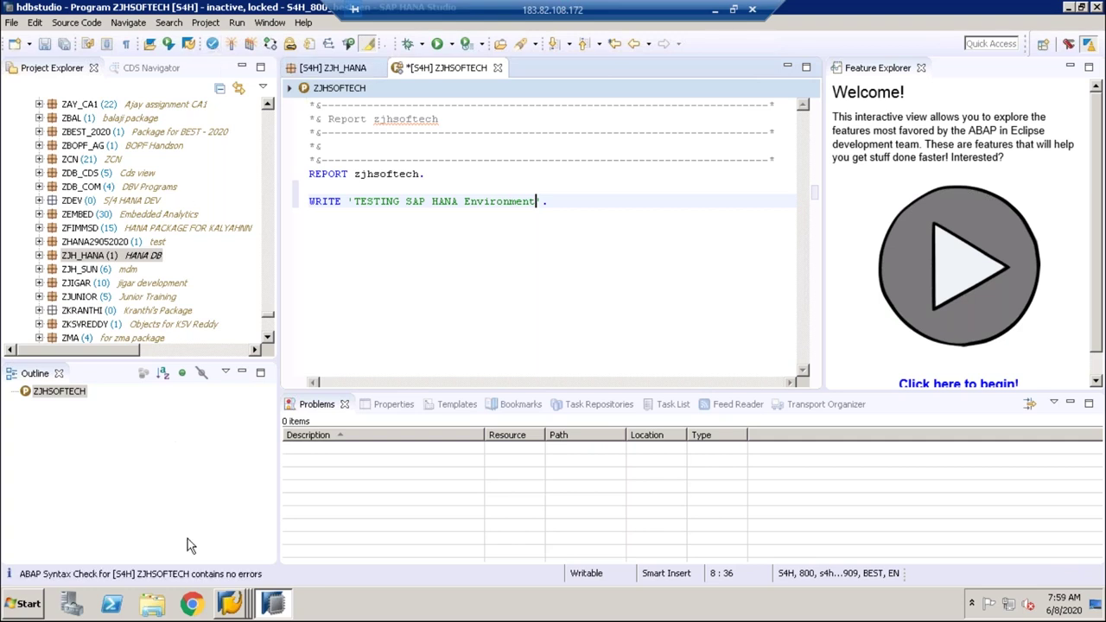
{"action": "left_click", "coordinate": [230, 42]}
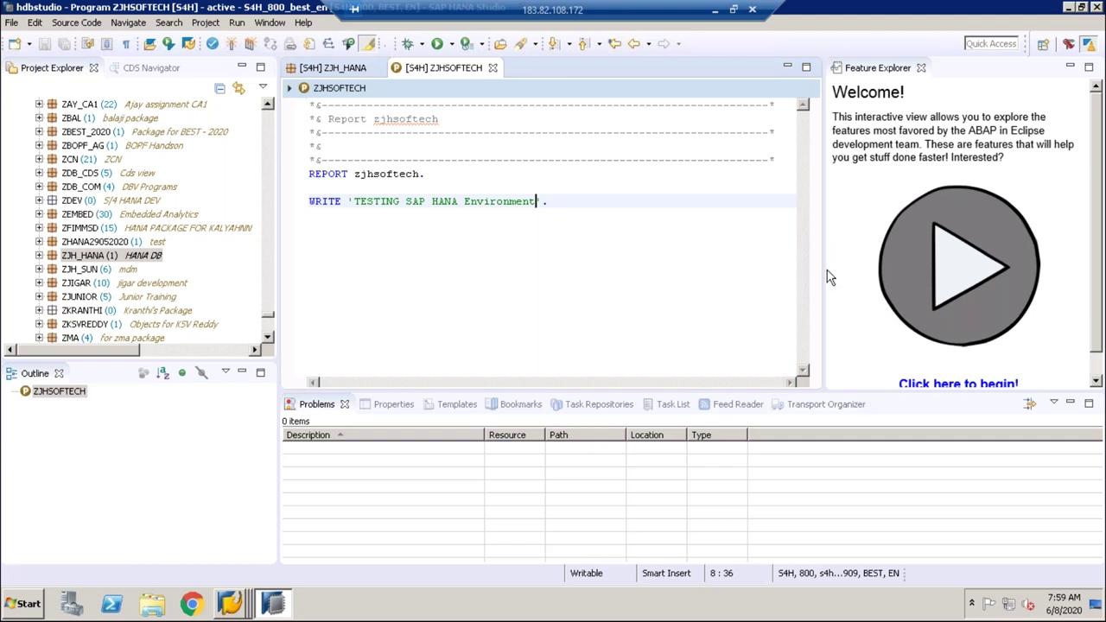
{"action": "left_click_drag", "start_coordinate": [822, 267], "coordinate": [927, 271]}
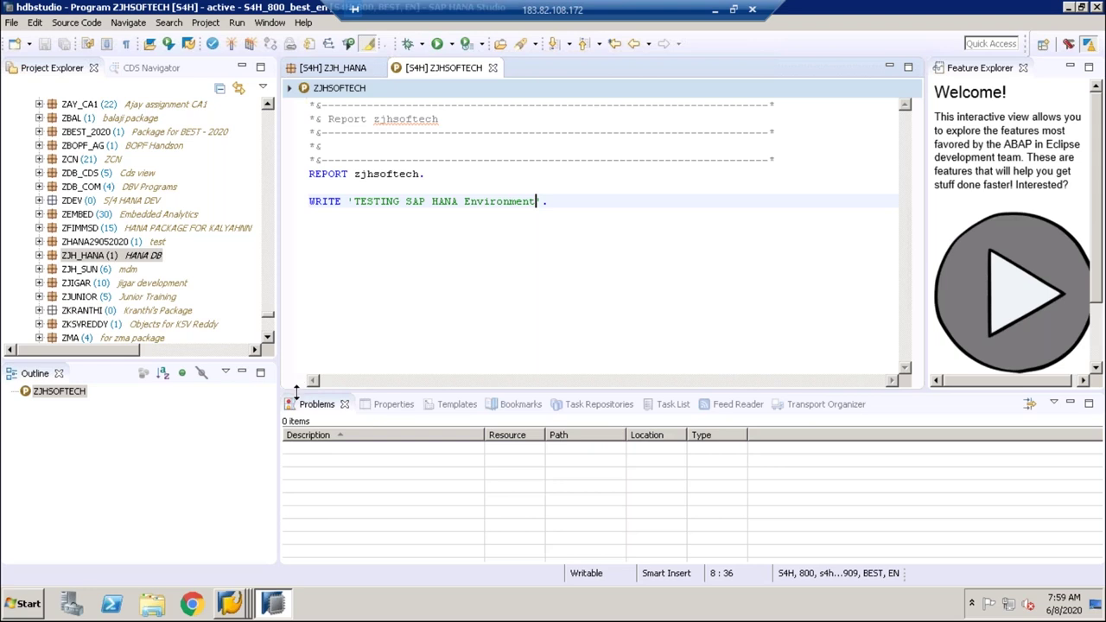
{"action": "left_click", "coordinate": [314, 484]}
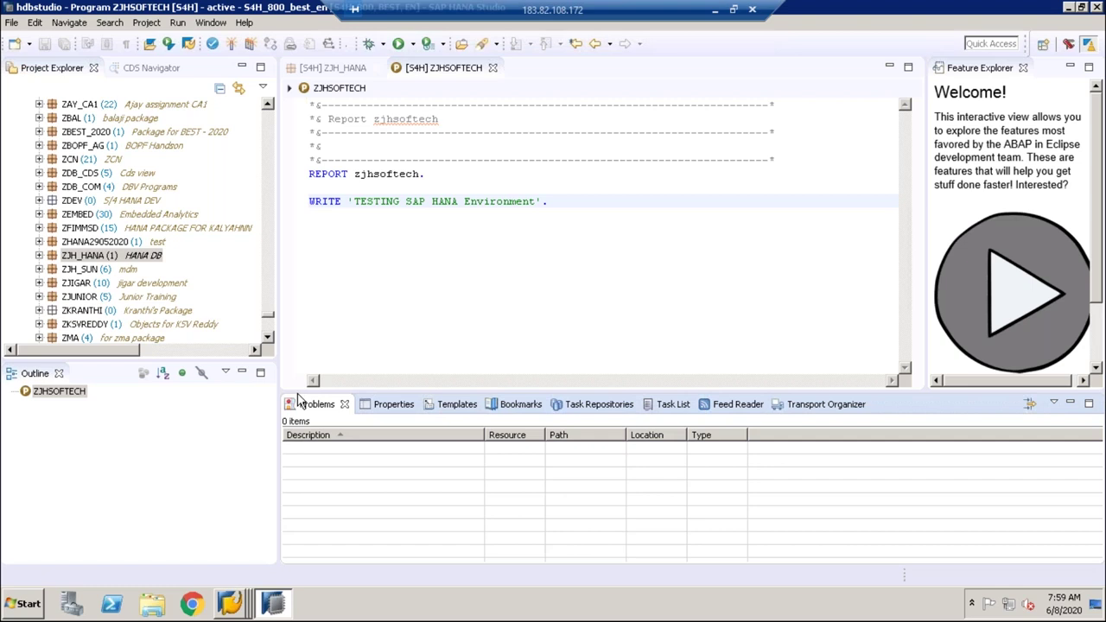
{"action": "left_click", "coordinate": [394, 259]}
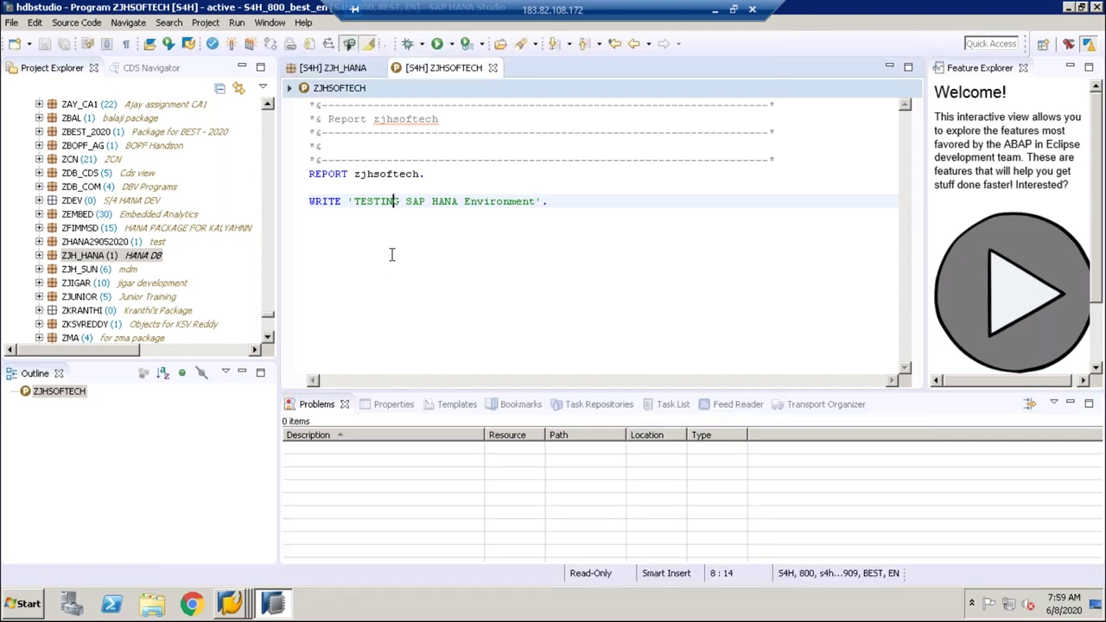
Open the Run As choices for zjhsoftech from the Run menu and maximize the dialog.
{"action": "left_click", "coordinate": [236, 23]}
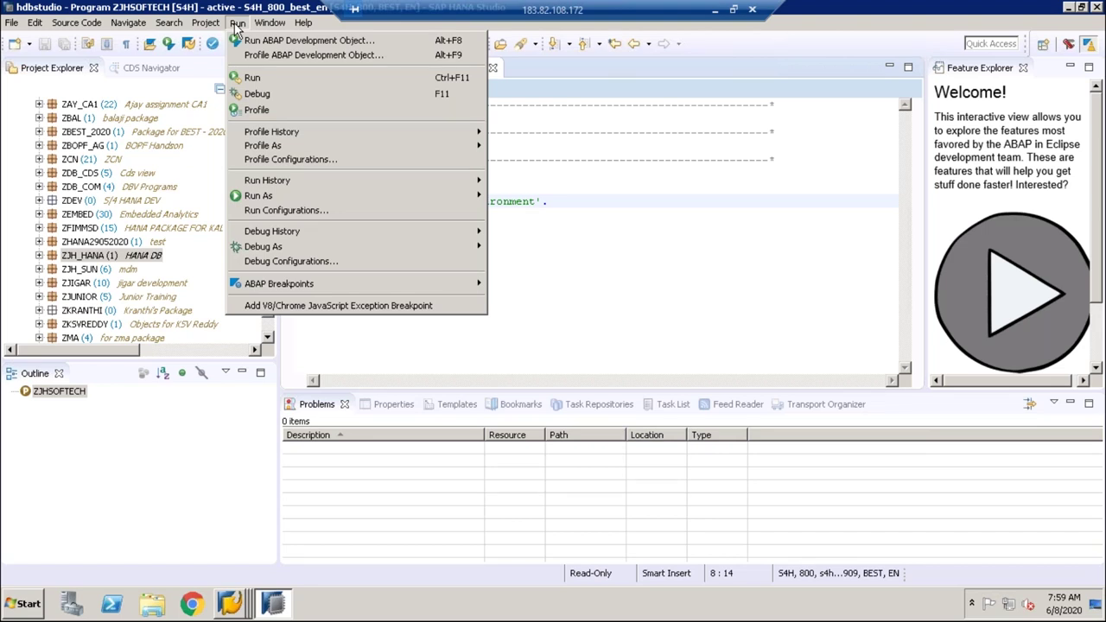
{"action": "left_click", "coordinate": [252, 77]}
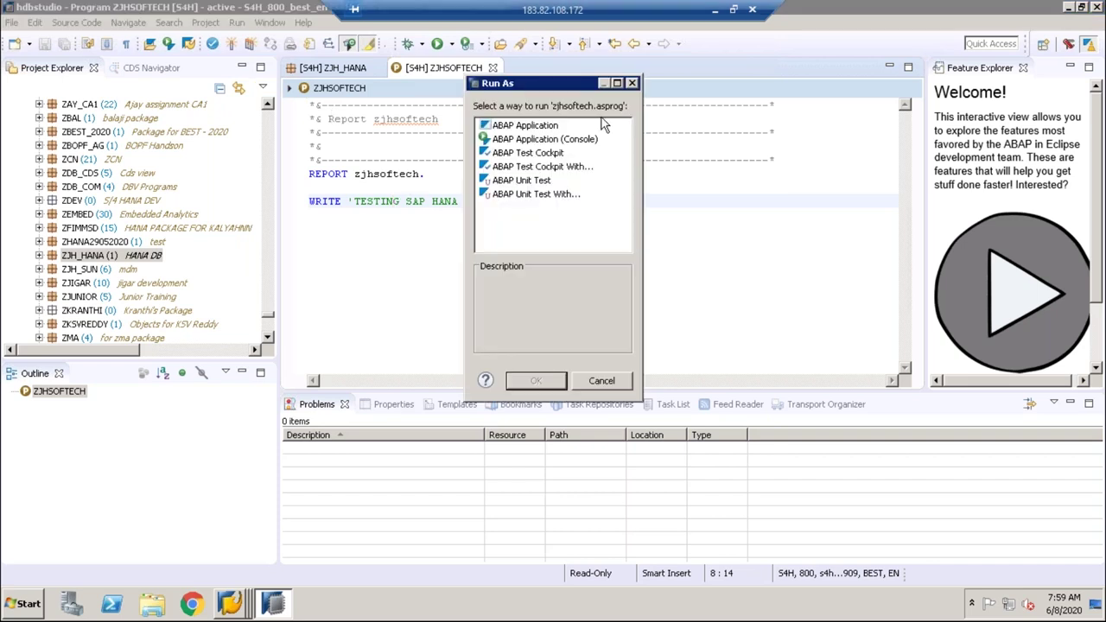
{"action": "left_click", "coordinate": [616, 83]}
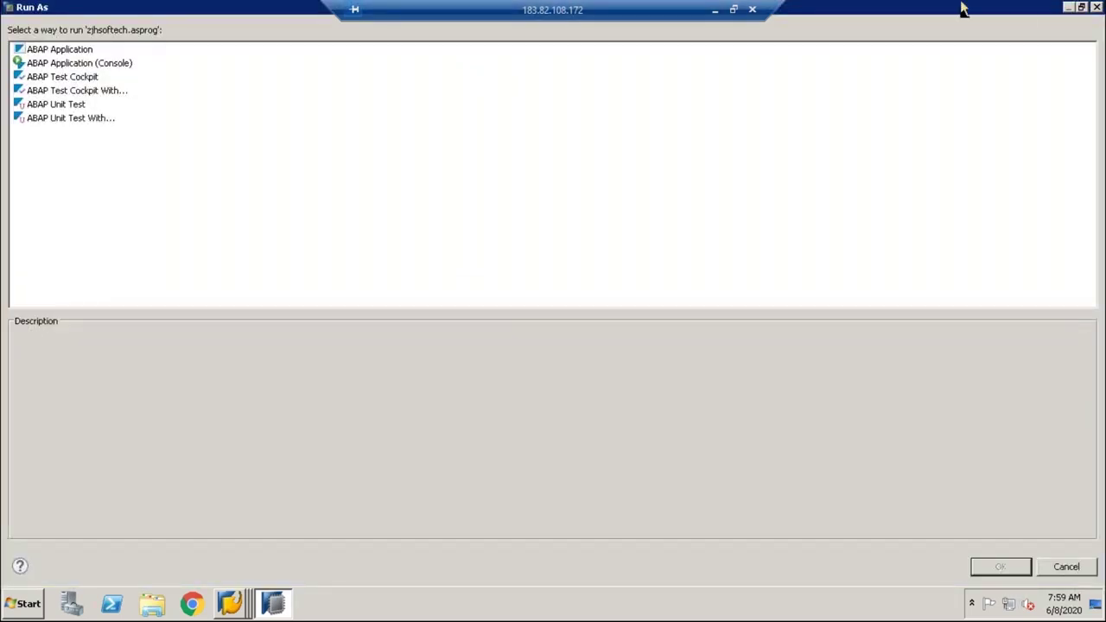